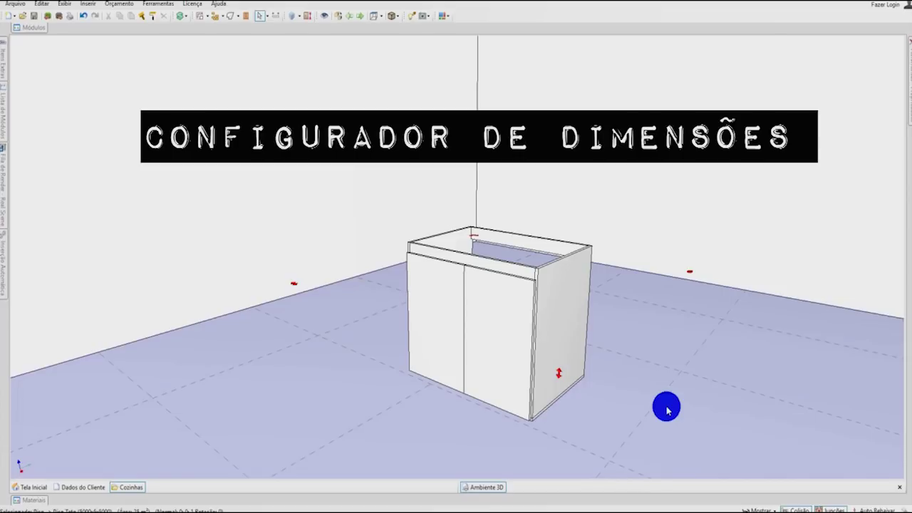
Open the dimension configurator and select the configuration "COZ - MDF 15 - Fundo encaixado - Sarrafo tras horizontal"
left_click(306, 15)
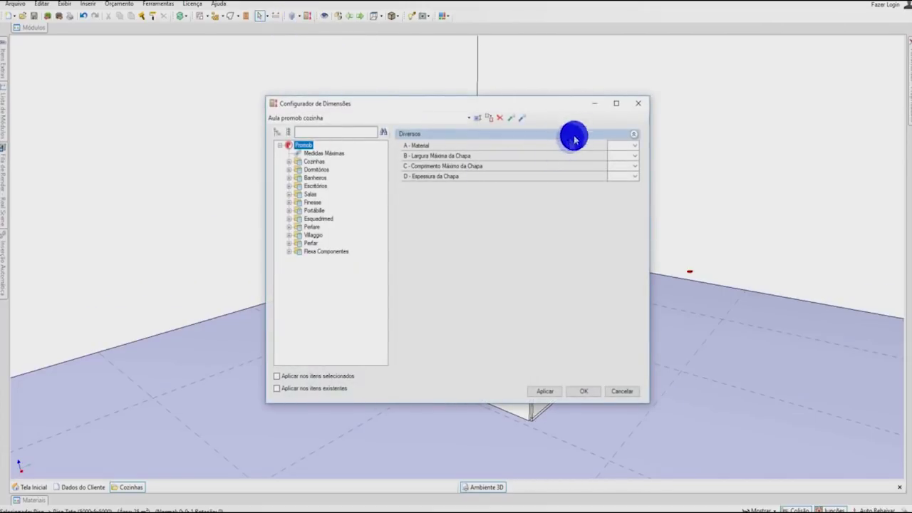
left_click(637, 103)
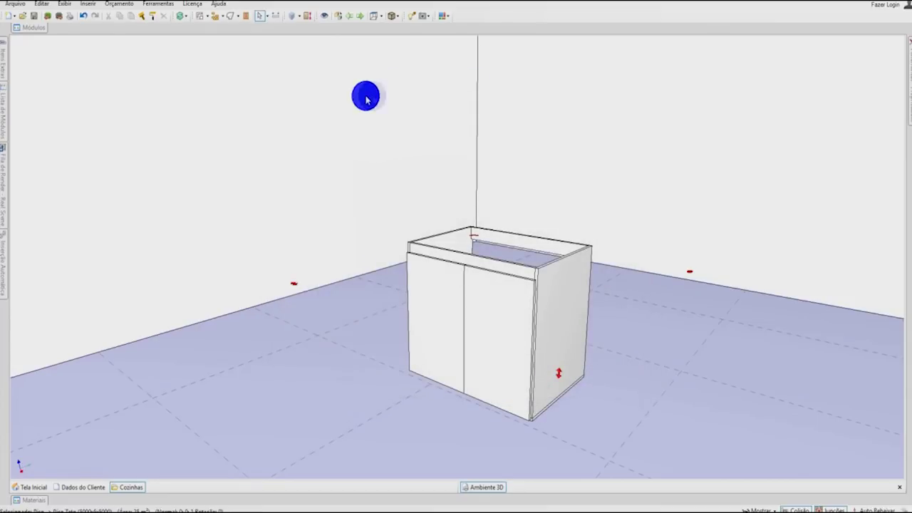
left_click(157, 3)
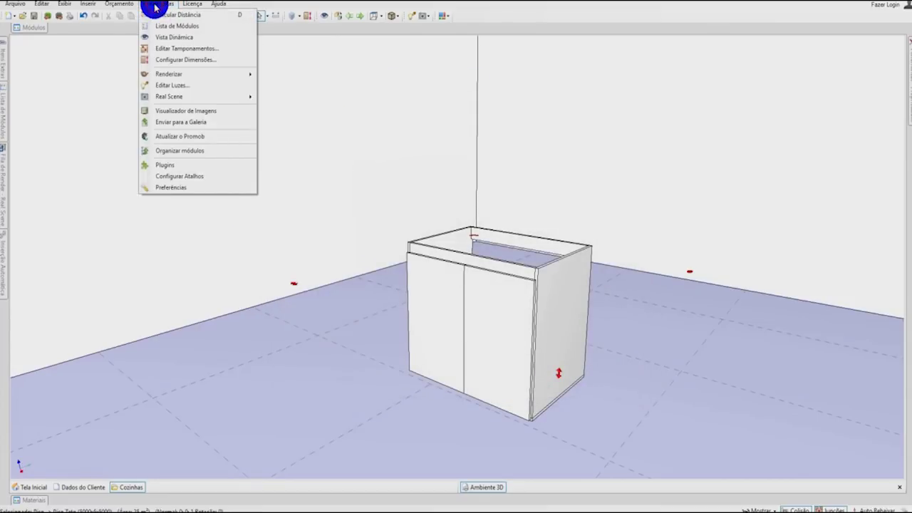
left_click(172, 61)
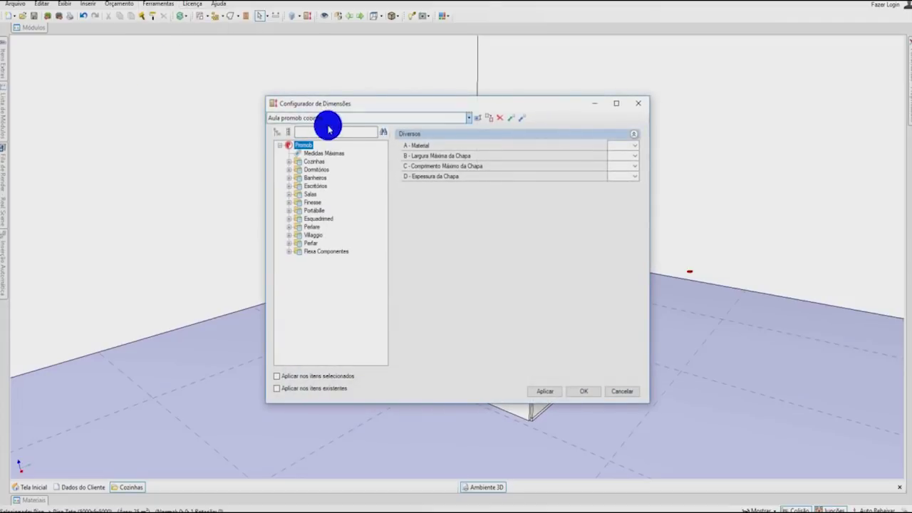
left_click(333, 121)
left_click(333, 121)
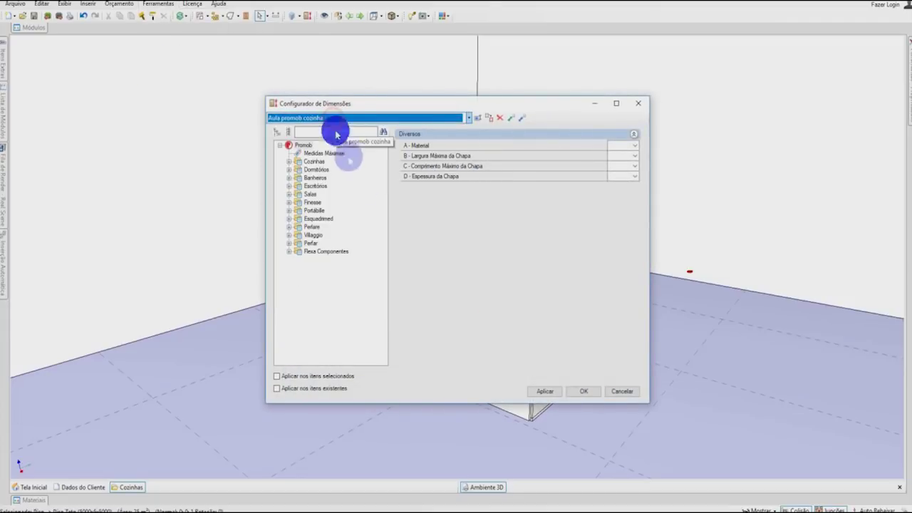
left_click(350, 121)
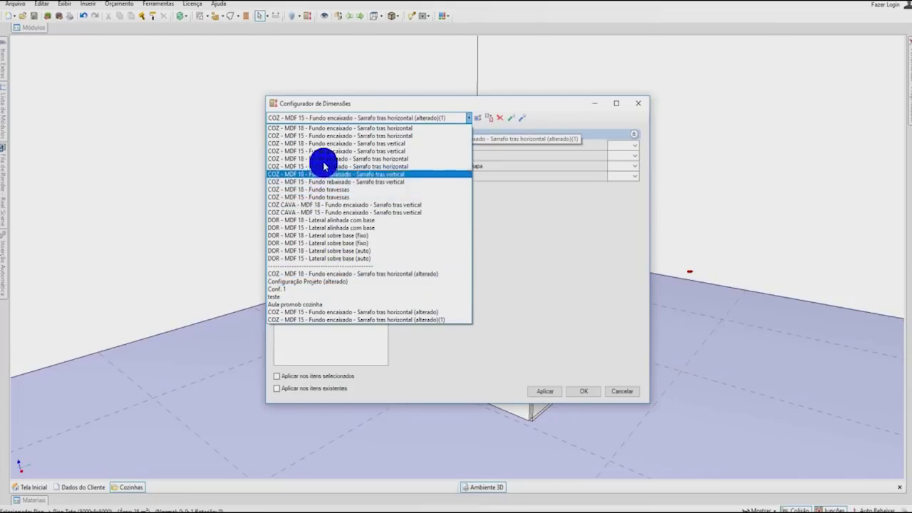
left_click(321, 136)
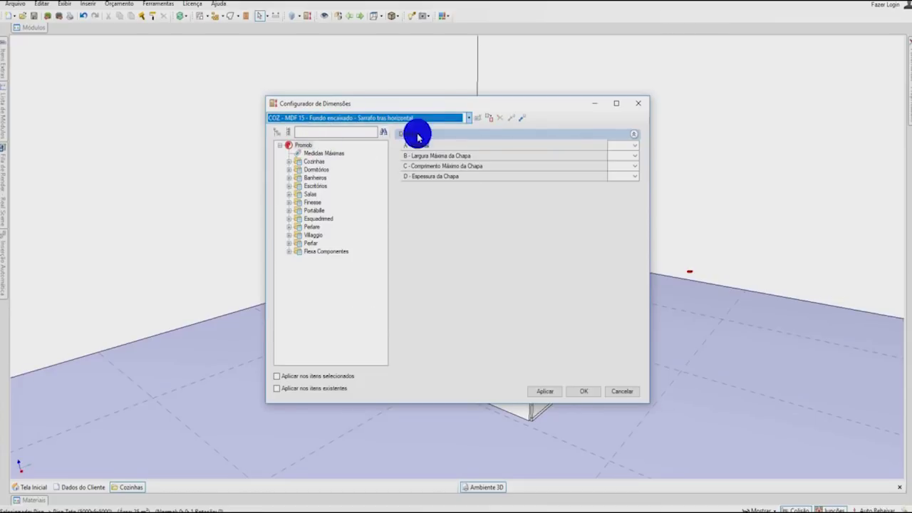
Duplicate the selected configuration and name the copy "treinamento promob cozinha"
left_click(488, 118)
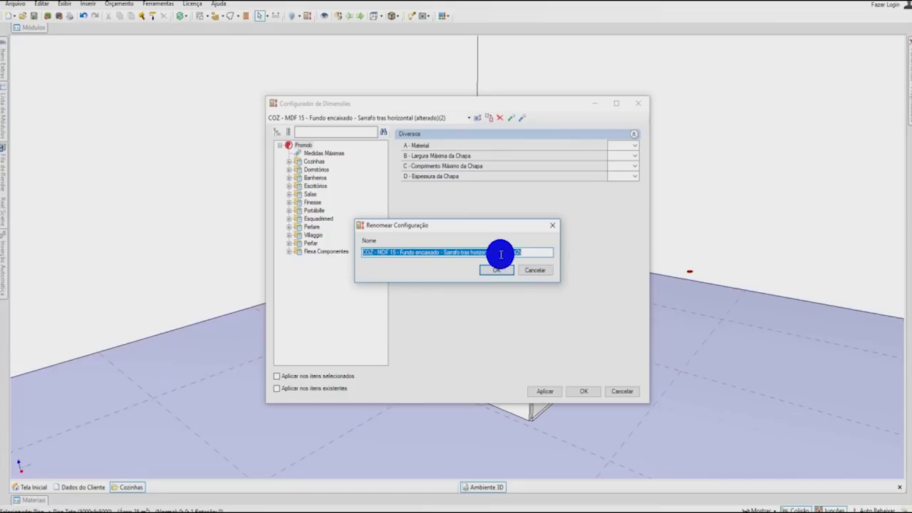
key("BackSpace")
type("treinamen")
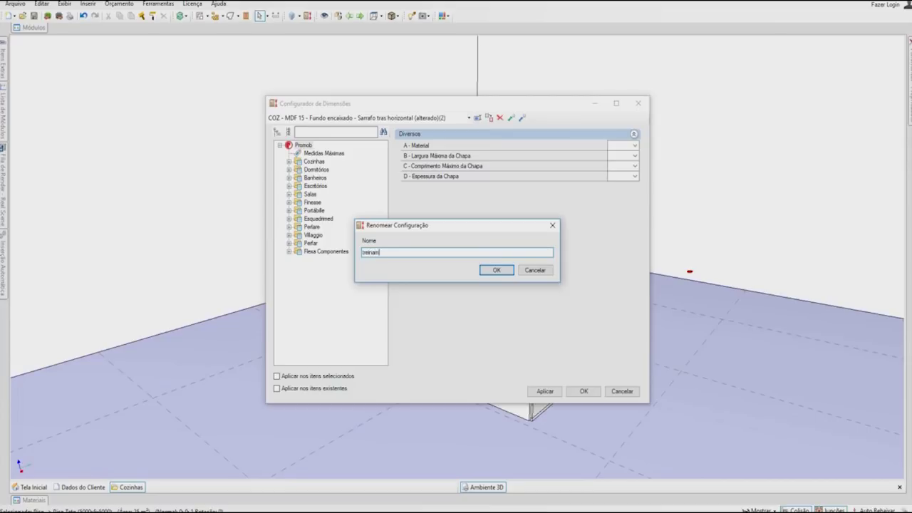
type("to promob cozinha")
left_click(497, 270)
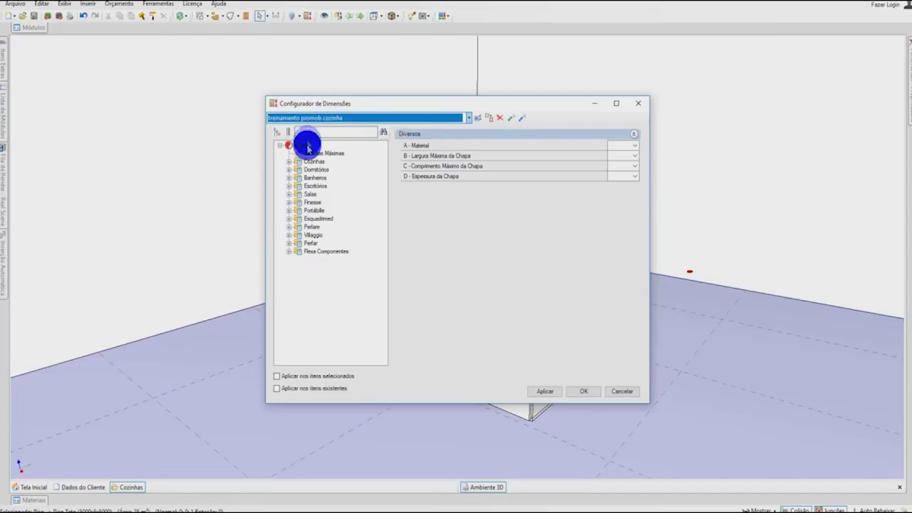
Open the external dimensions (Dimensões Externas) of the Cozinhas group and look through the full list of heights, depths and setbacks
left_click(312, 162)
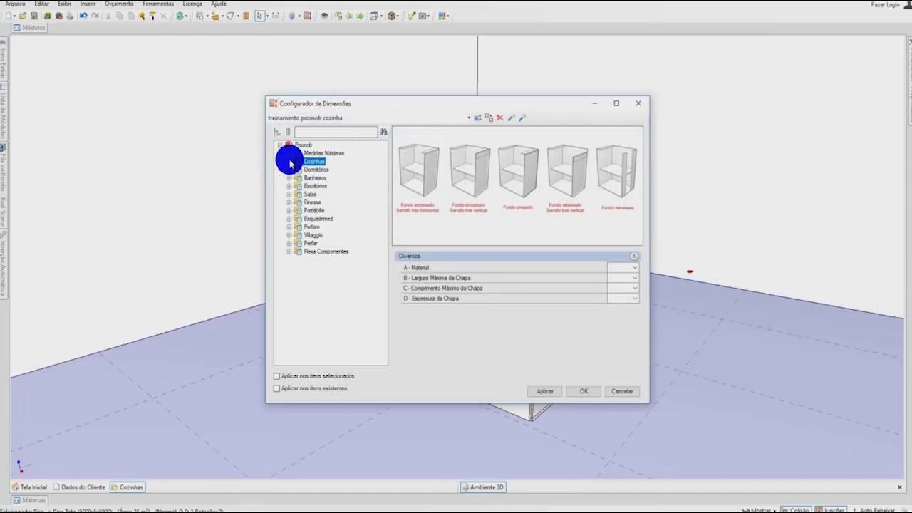
left_click(289, 162)
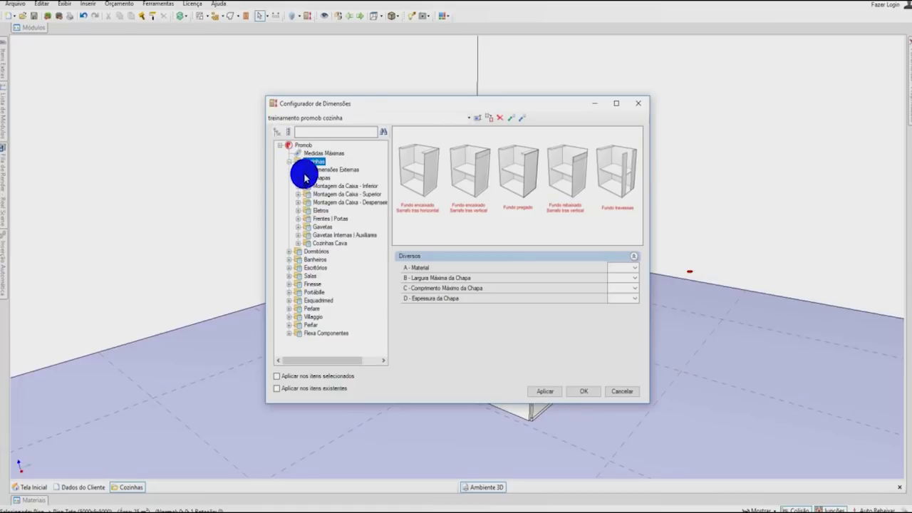
left_click(346, 171)
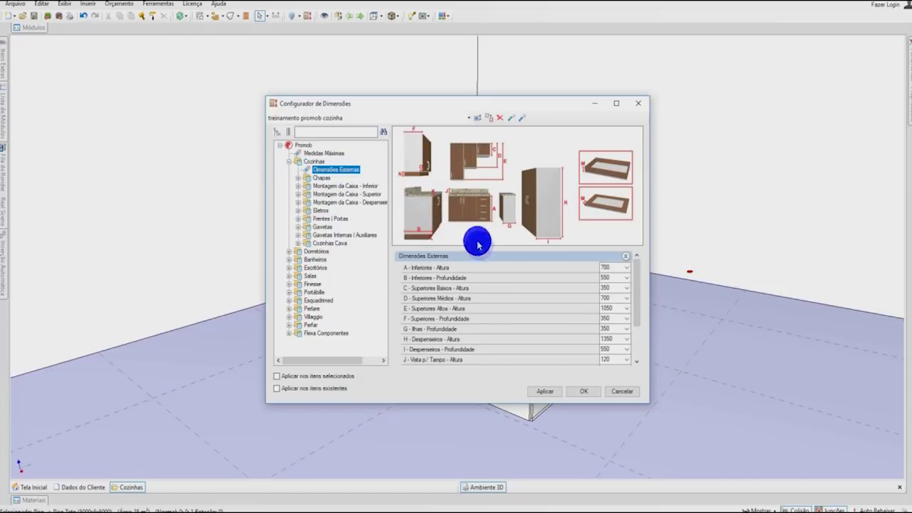
scroll(487, 274, "down", 2)
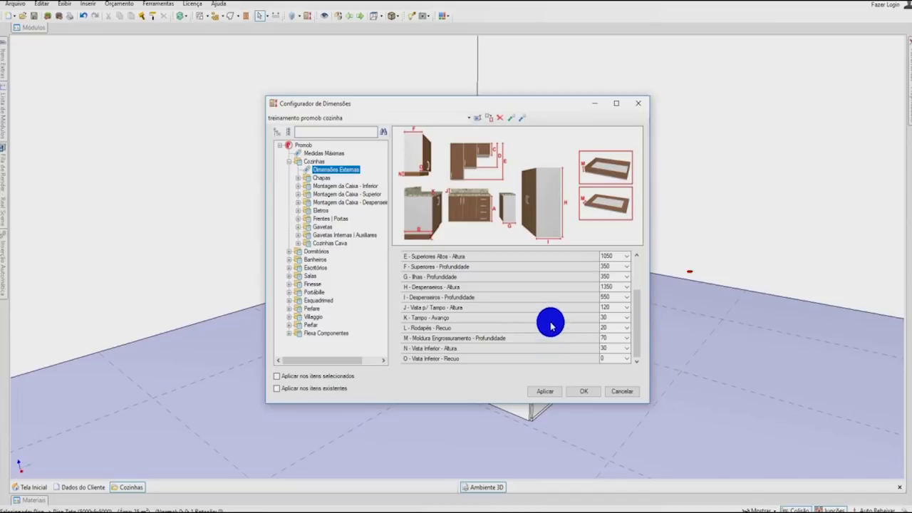
scroll(549, 323, "up", 2)
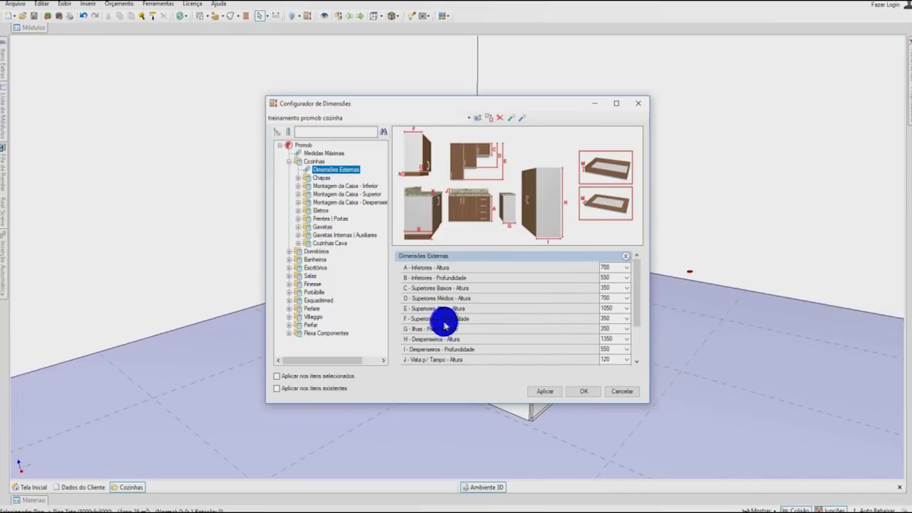
Try a depth of 400 for the upper kitchen modules (F - Superiores - Profundidade) and set it back to 350
left_click(625, 321)
left_click(626, 318)
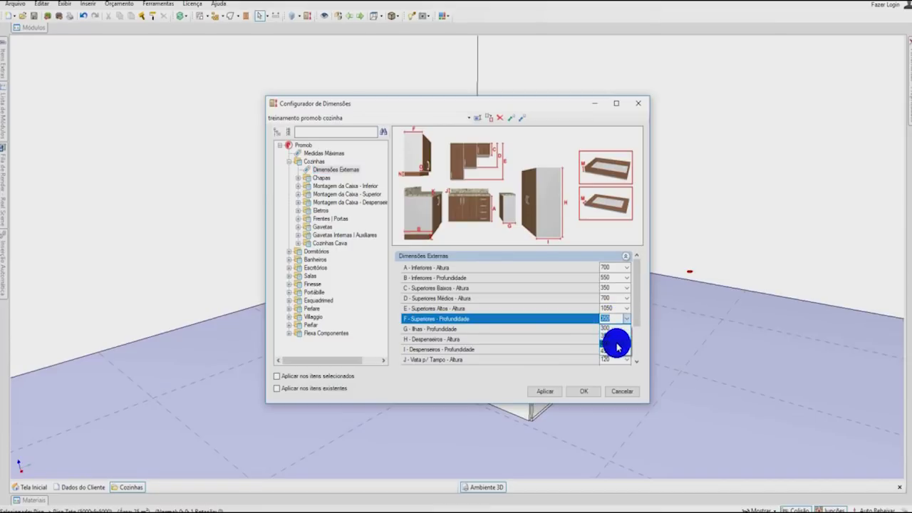
left_click(617, 345)
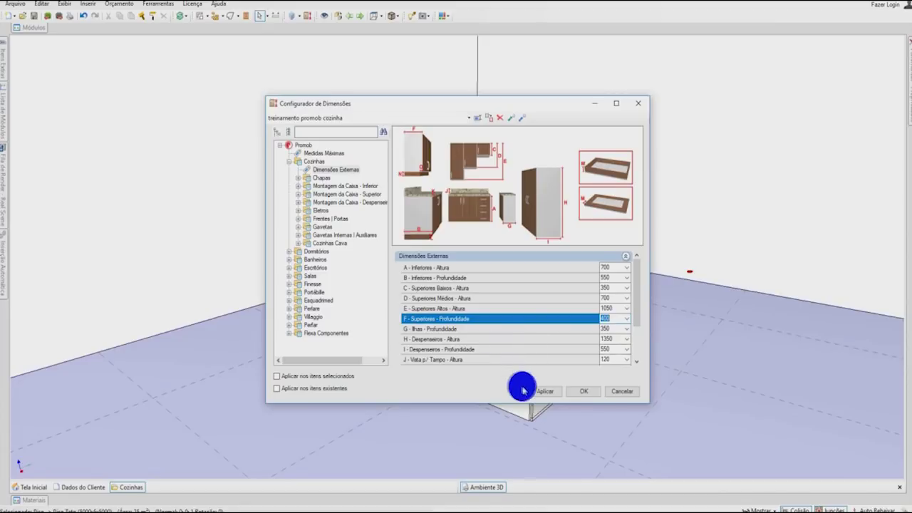
left_click(622, 321)
left_click(619, 336)
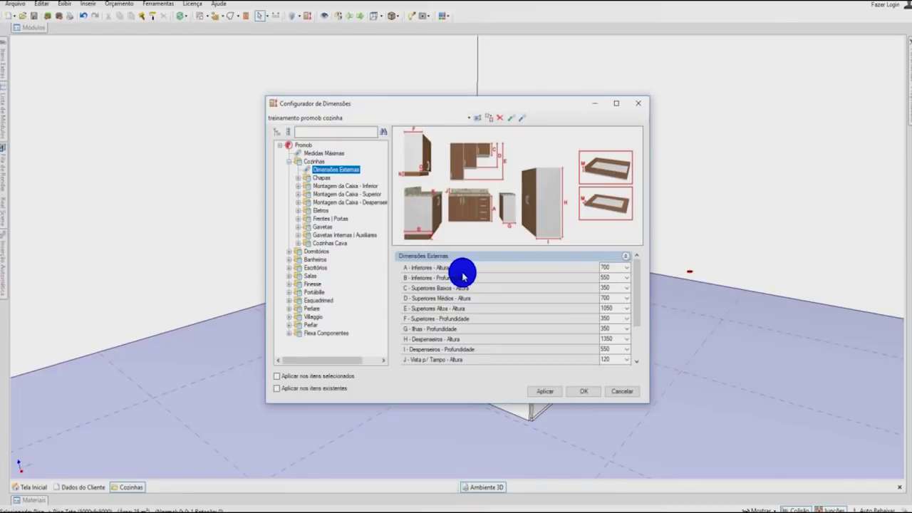
Set the material of the kitchen sheets (Chapas) to MDF and apply it to all listed components
left_click(322, 179)
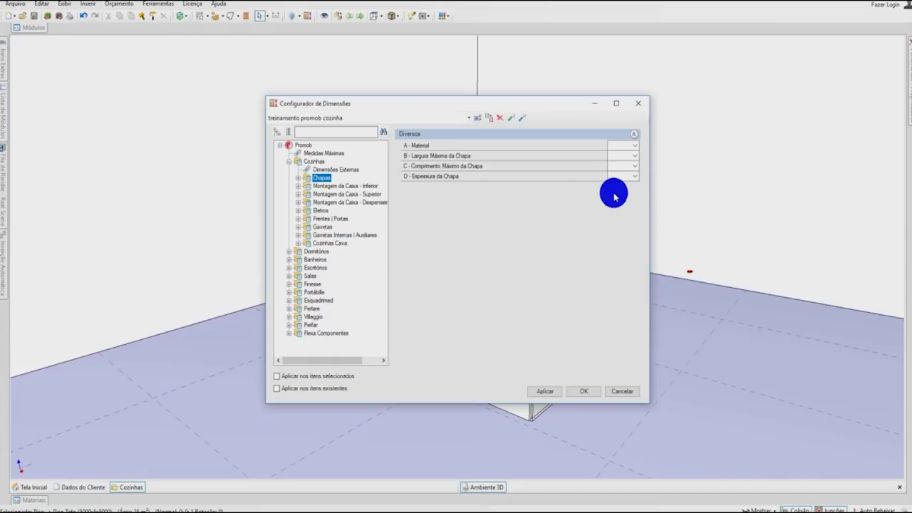
left_click(632, 148)
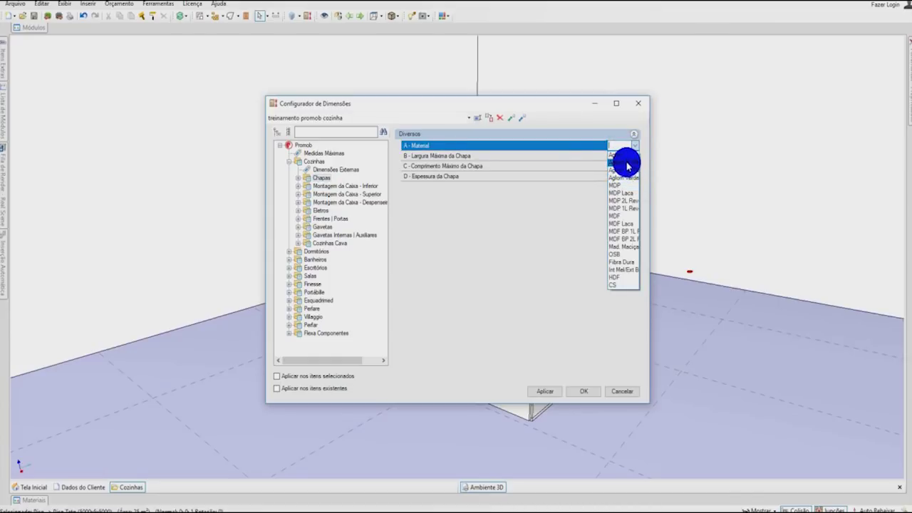
left_click(621, 220)
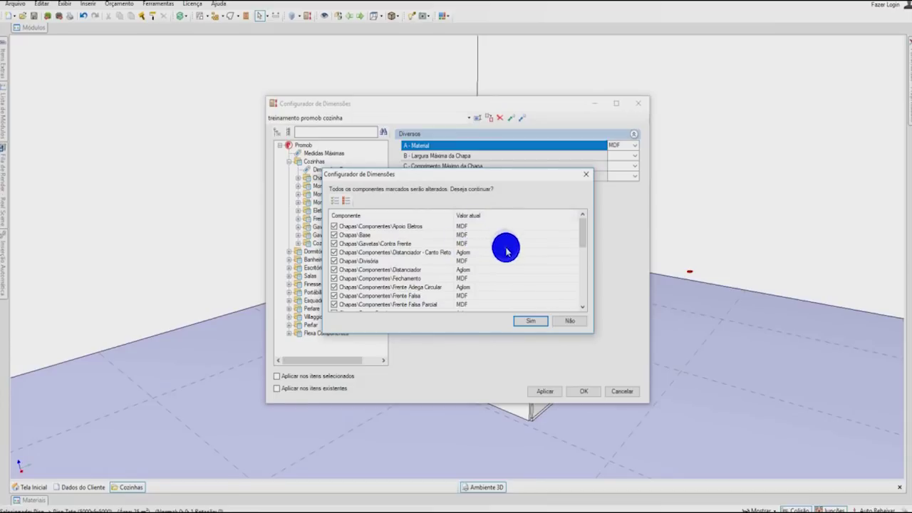
scroll(507, 253, "down", 1)
scroll(495, 249, "down", 1)
scroll(478, 245, "up", 2)
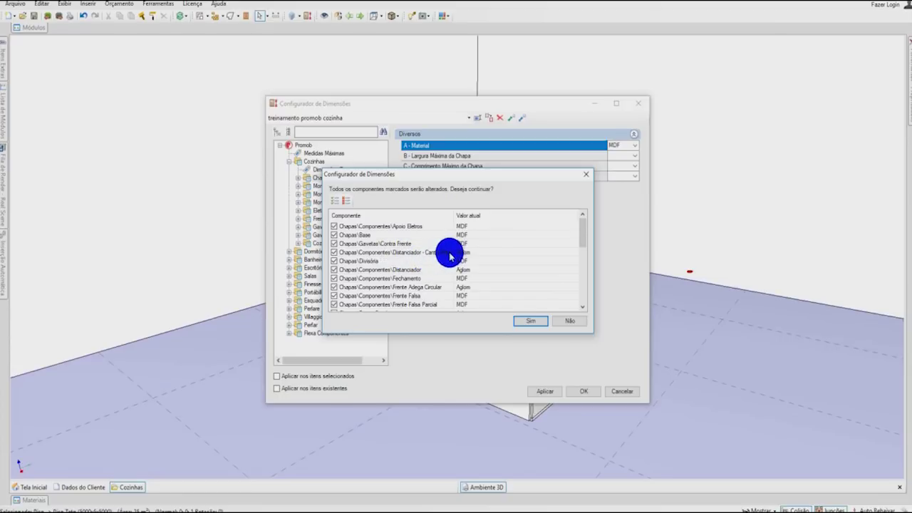
scroll(430, 267, "down", 5)
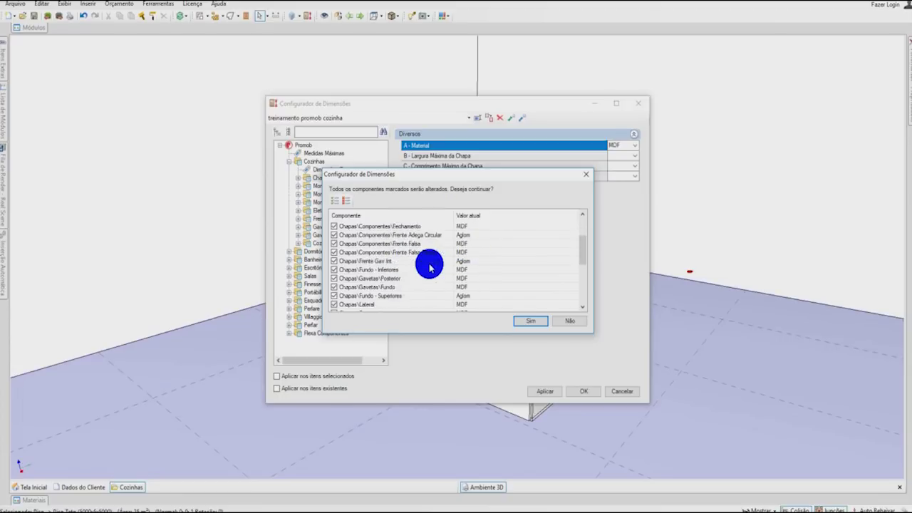
scroll(429, 267, "down", 3)
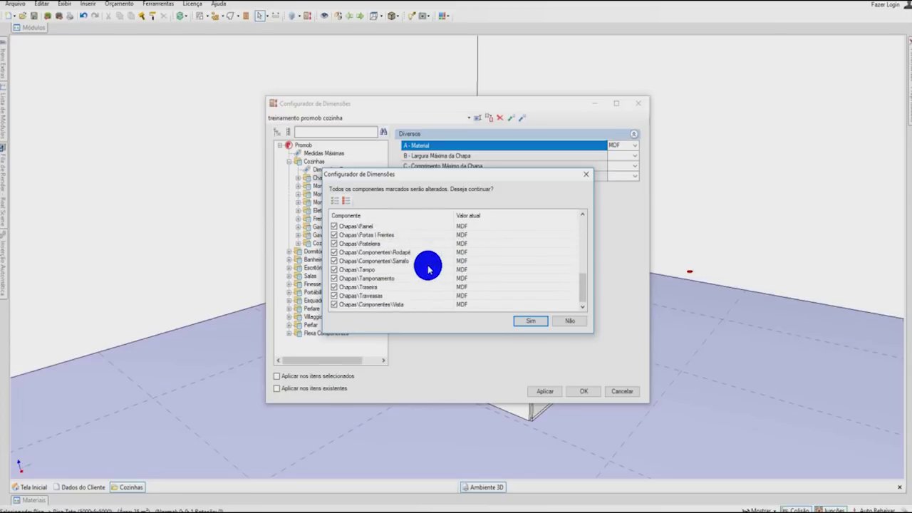
scroll(428, 269, "up", 8)
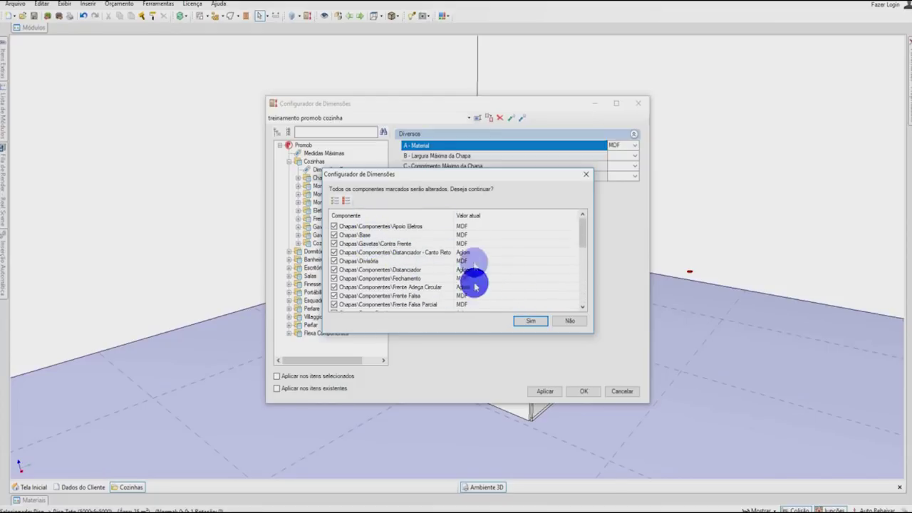
left_click(529, 324)
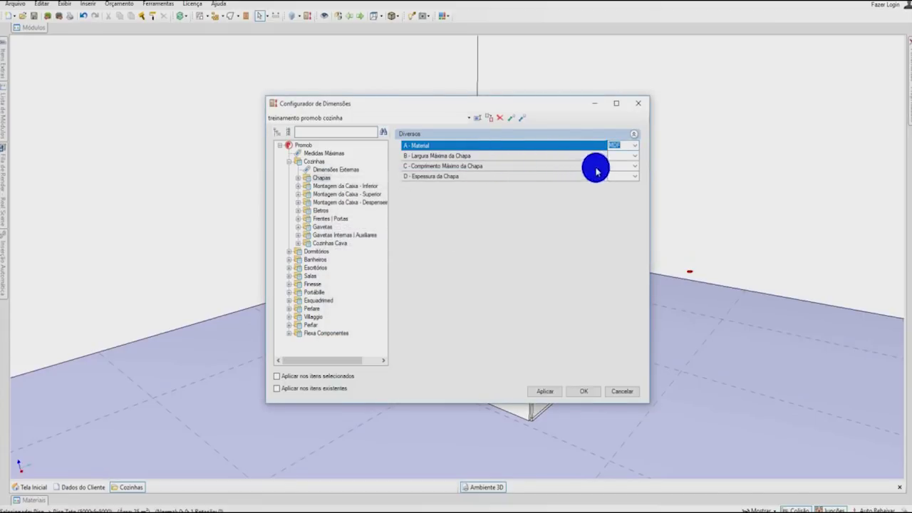
Set the kitchen sheets' maximum width to 2750 and maximum length to 1830 for all listed components
left_click(632, 160)
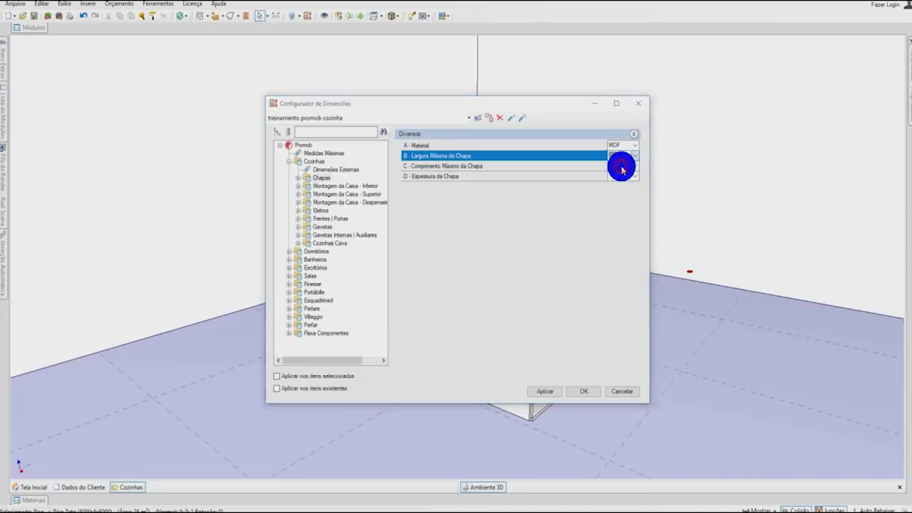
left_click(621, 167)
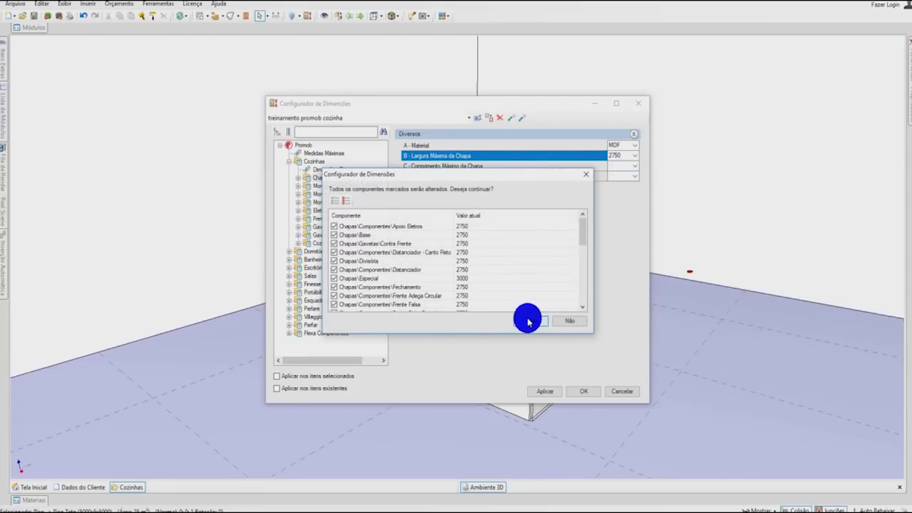
left_click(527, 321)
left_click(625, 166)
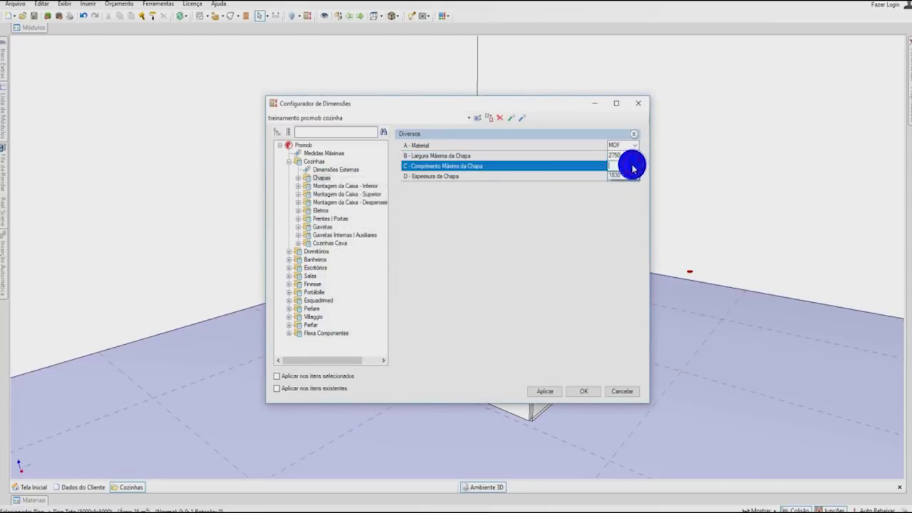
left_click(624, 176)
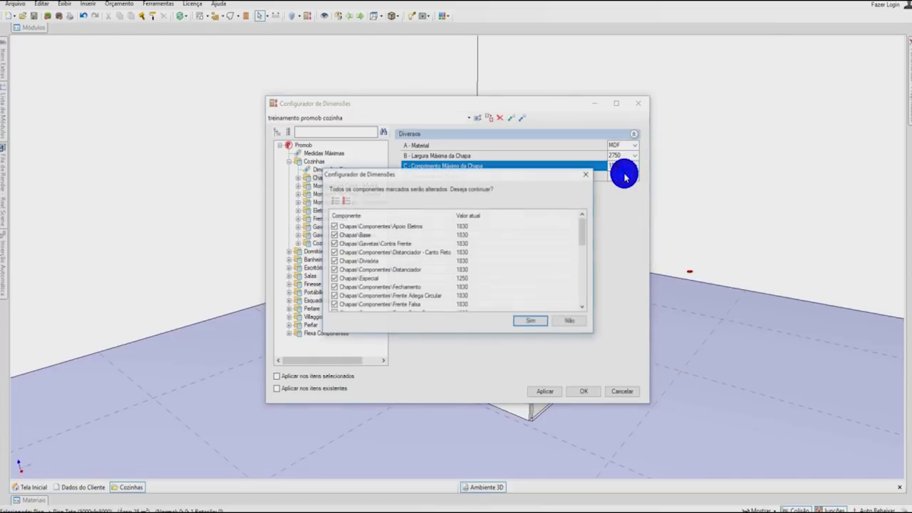
scroll(441, 261, "down", 3)
left_click(527, 320)
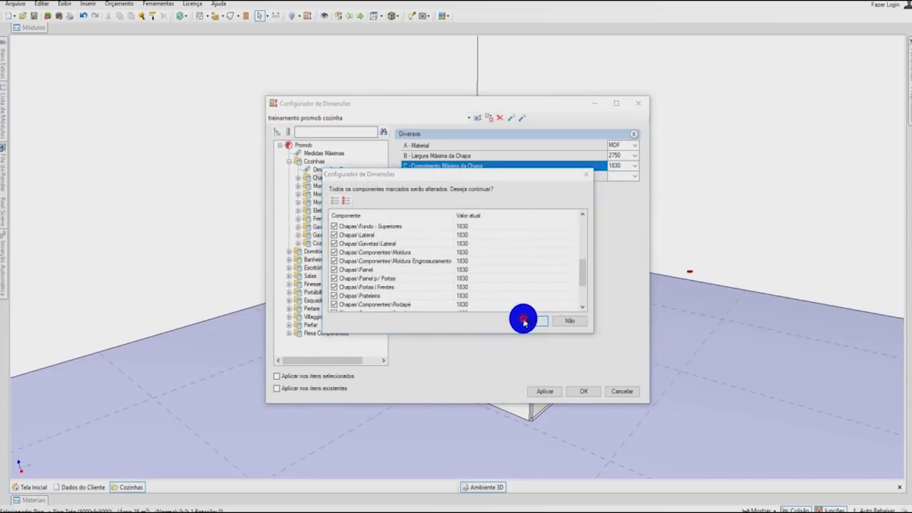
Set the kitchen sheets' thickness (Espessura da Chapa) to 15 and review the list of components to change
left_click(611, 176)
left_click(634, 177)
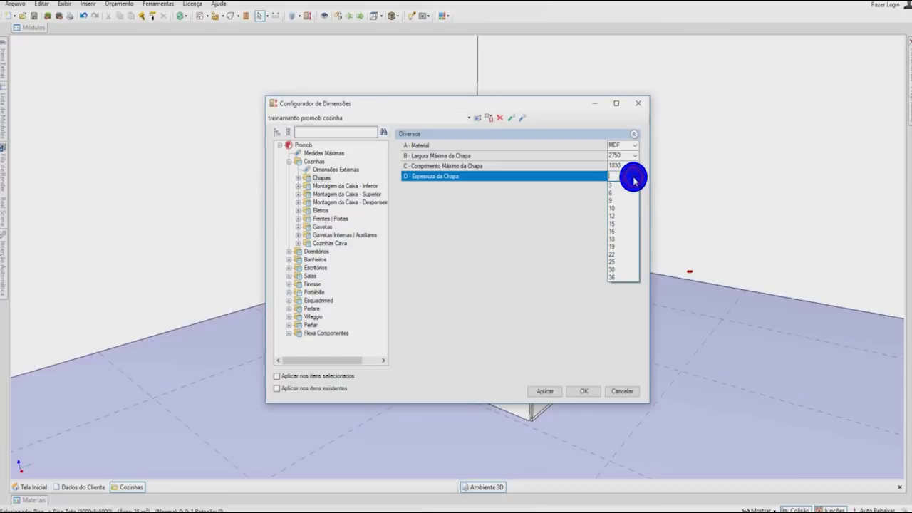
left_click(624, 224)
scroll(422, 246, "down", 2)
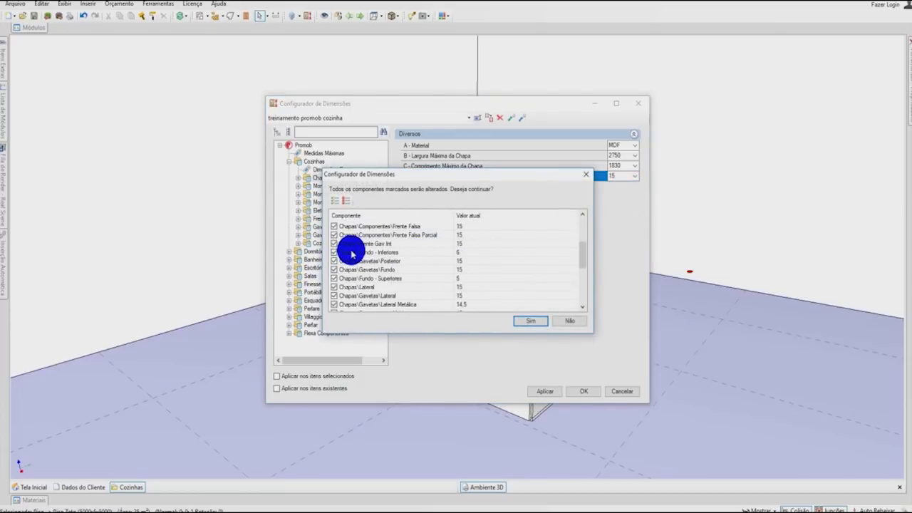
scroll(427, 258, "up", 3)
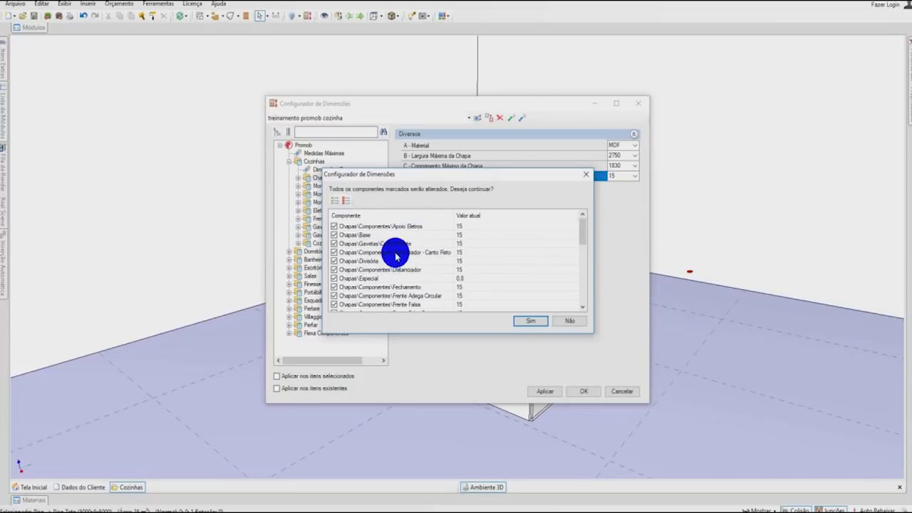
scroll(401, 262, "down", 1)
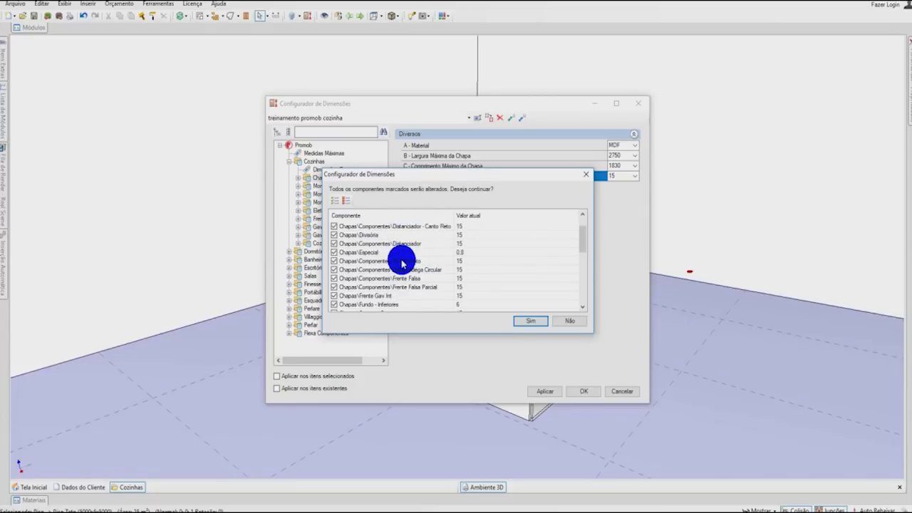
scroll(401, 265, "down", 1)
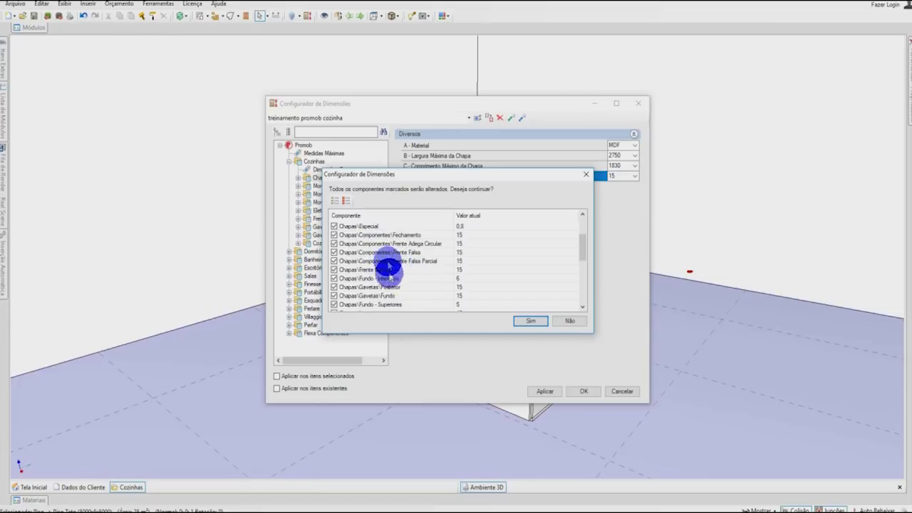
Exclude Fundo - Inferiores and Fundo - Superiores from the sheet thickness change, confirm it for the remaining components and apply the configuration
left_click(335, 279)
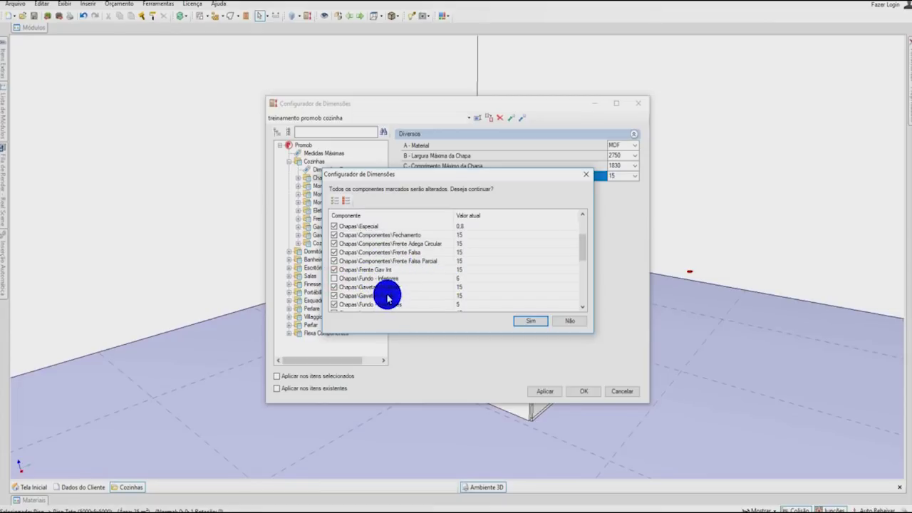
scroll(403, 288, "down", 1)
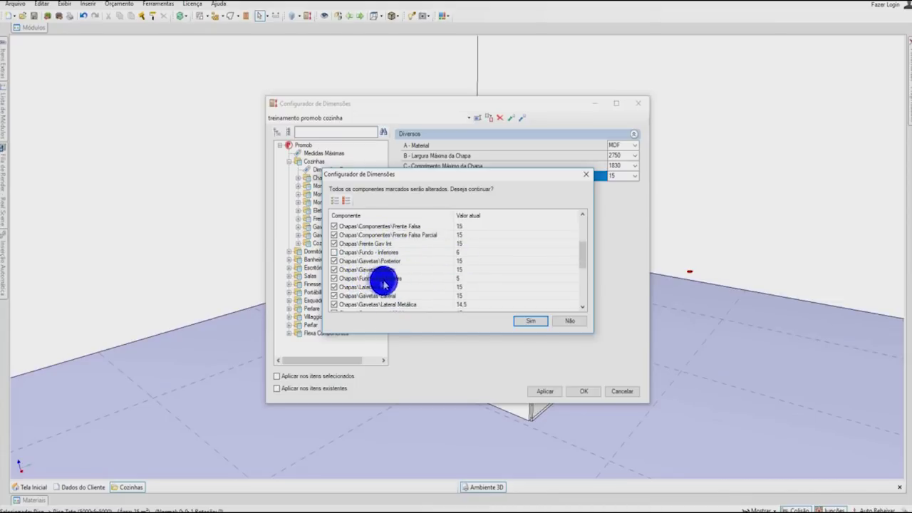
left_click(340, 281)
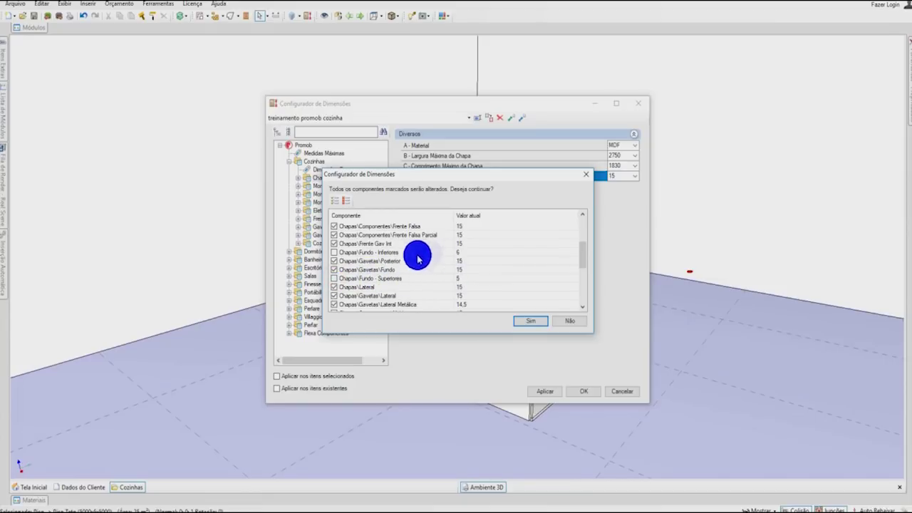
scroll(426, 267, "down", 1)
scroll(394, 288, "down", 1)
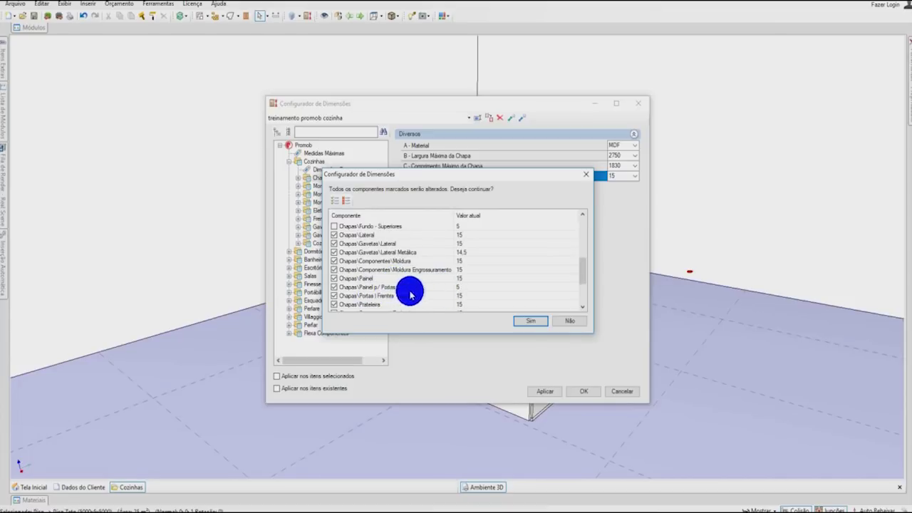
scroll(411, 292, "down", 1)
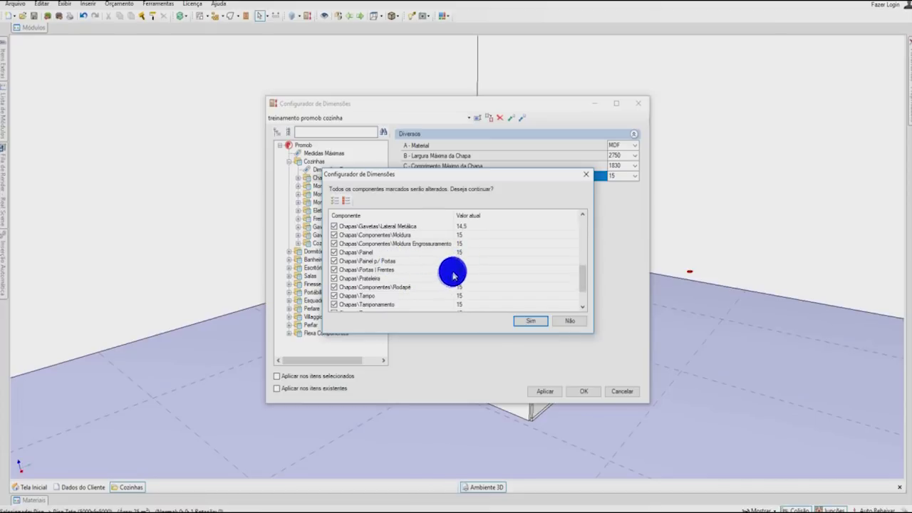
scroll(438, 281, "down", 2)
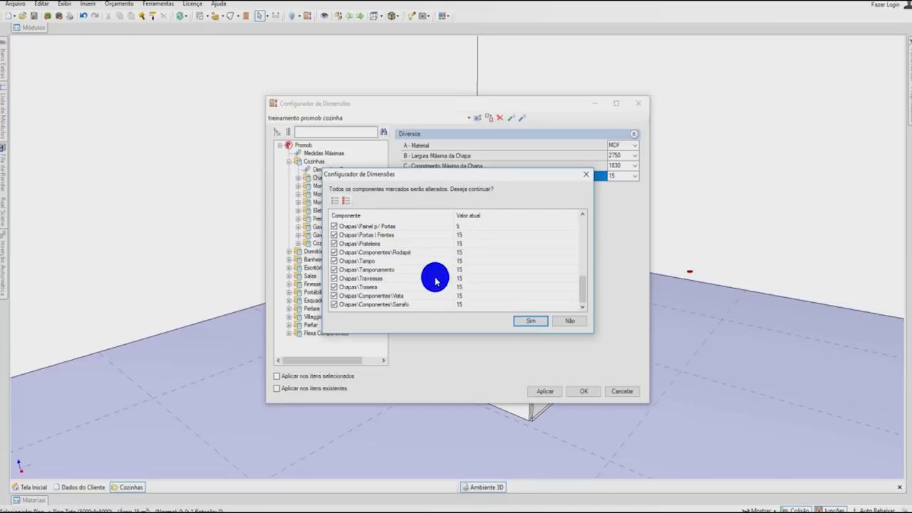
scroll(436, 281, "up", 10)
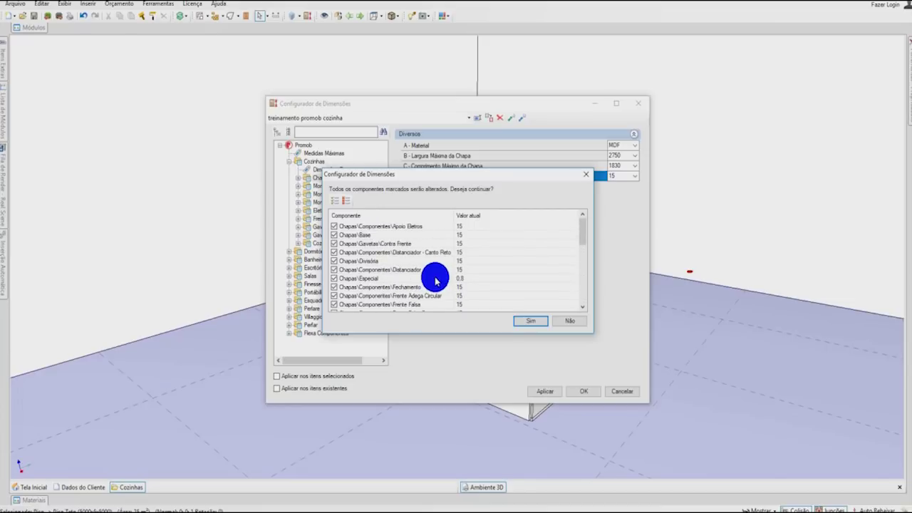
left_click(525, 320)
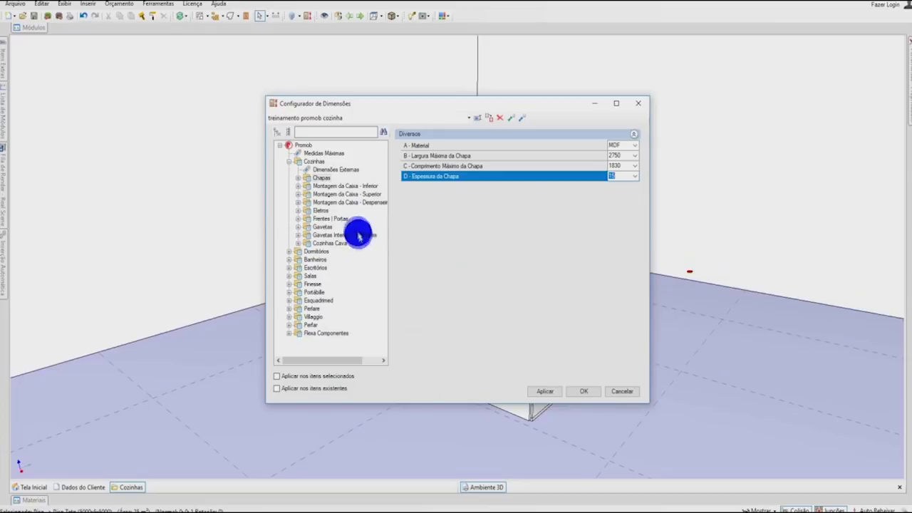
left_click(543, 392)
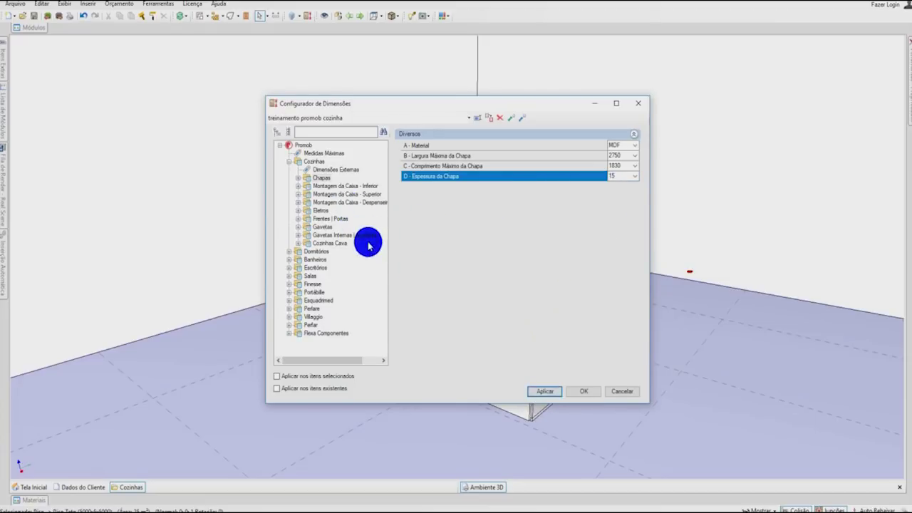
Open the lower box assembly group (Montagem da Caixa - Inferior) and delete the existing base cabinet from the room
left_click(331, 186)
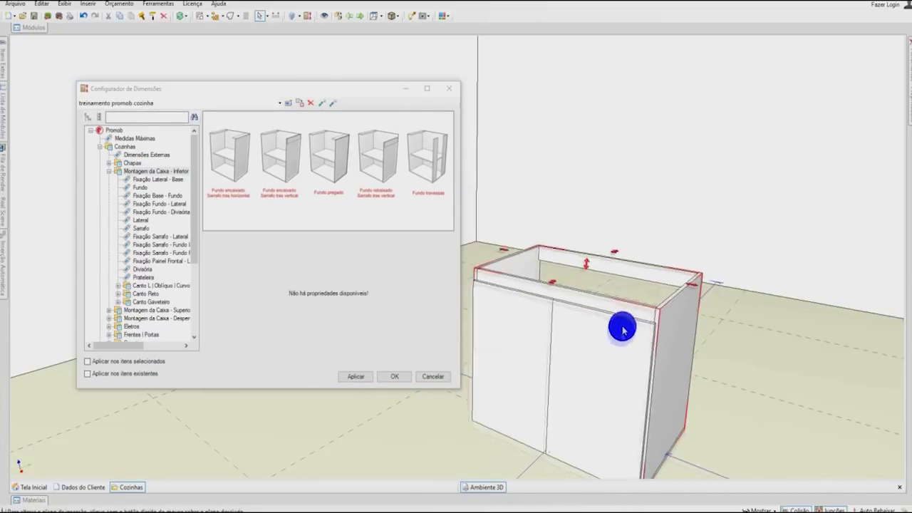
left_click(636, 296)
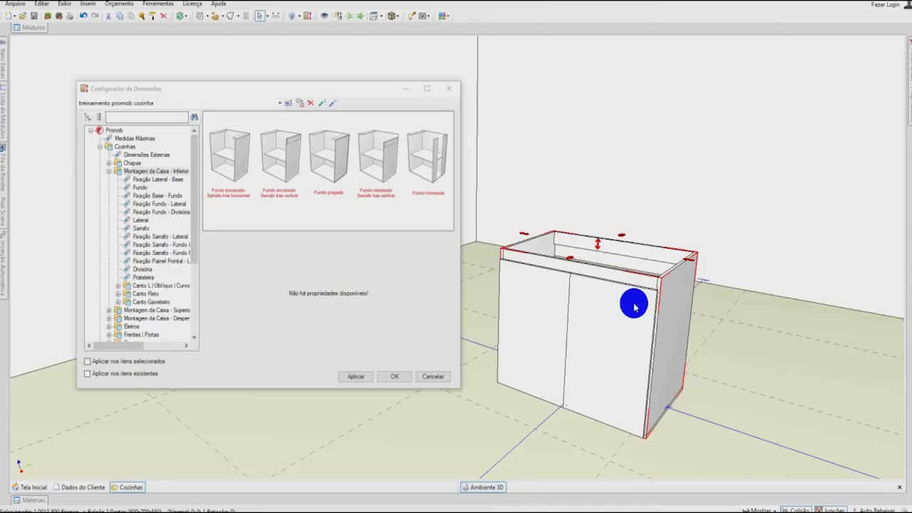
key("Delete")
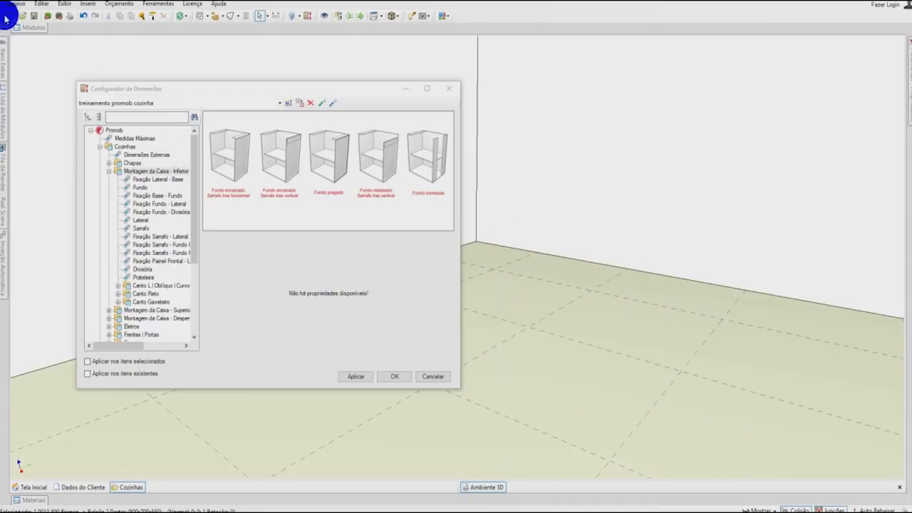
Insert a new two-door base cabinet (Balcão 2 Portas, 800x700x550) into the room, clear of the walls
left_click(31, 27)
left_click_drag(265, 92, 168, 148)
left_click(239, 84)
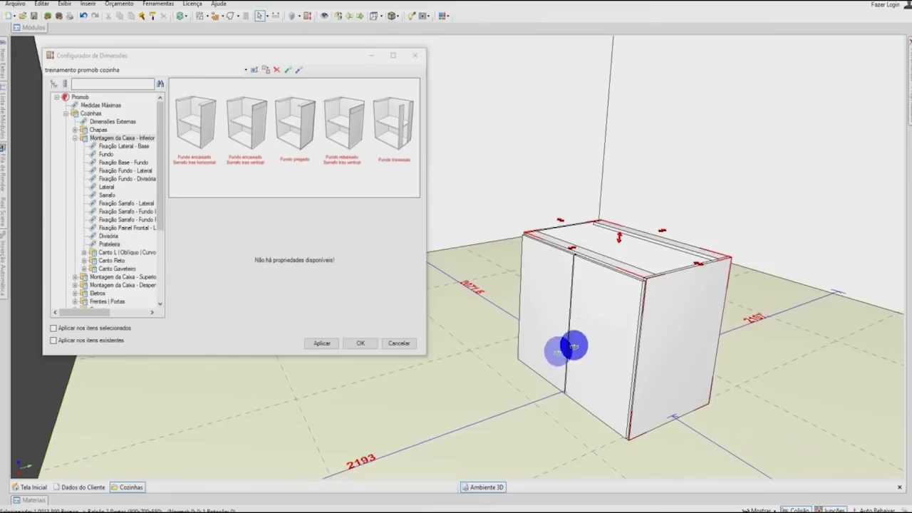
scroll(589, 339, "up", 1)
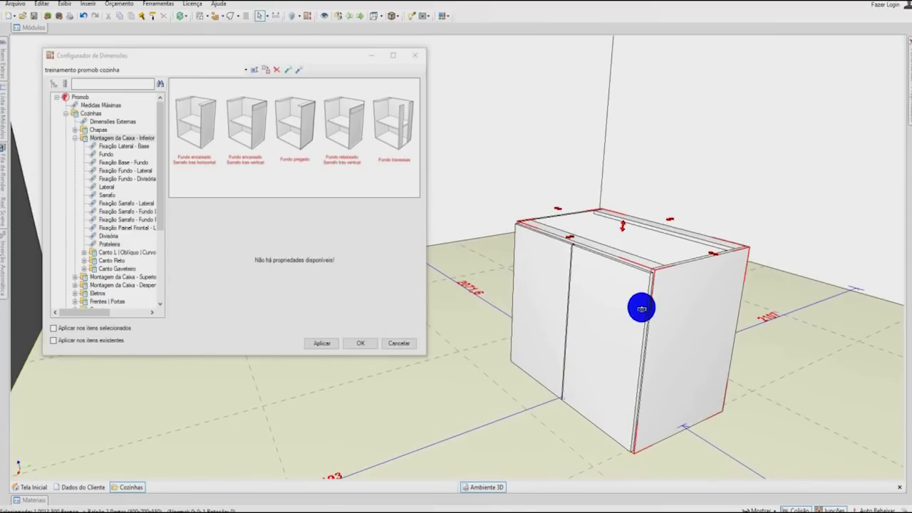
middle_click_drag(640, 303, 473, 280)
middle_click_drag(733, 337, 618, 309)
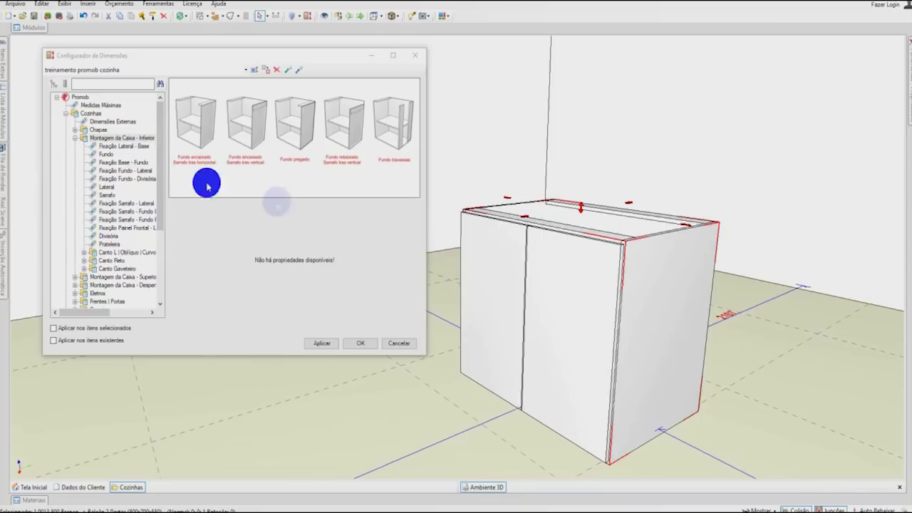
Open the Fixação Lateral - Base settings and swing open the base cabinet's doors to expose the joint between side and base
left_click(125, 148)
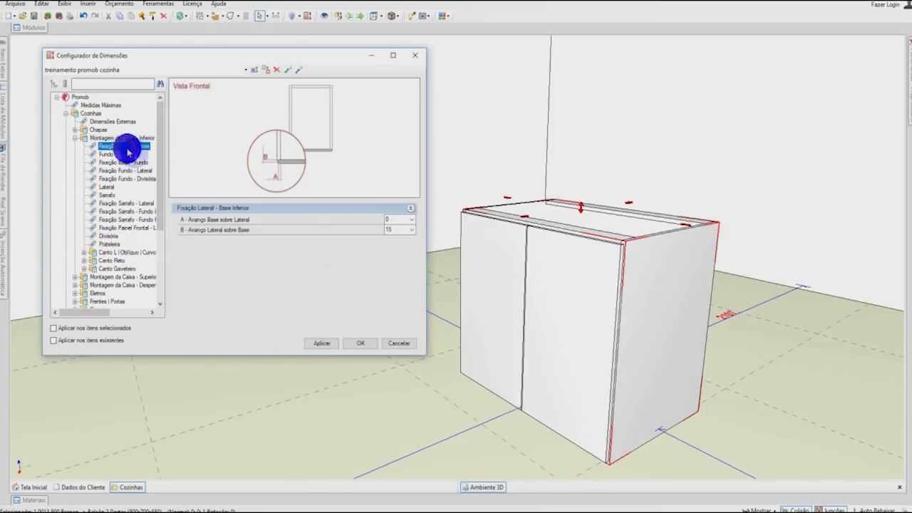
double_click(584, 332)
left_click(722, 57)
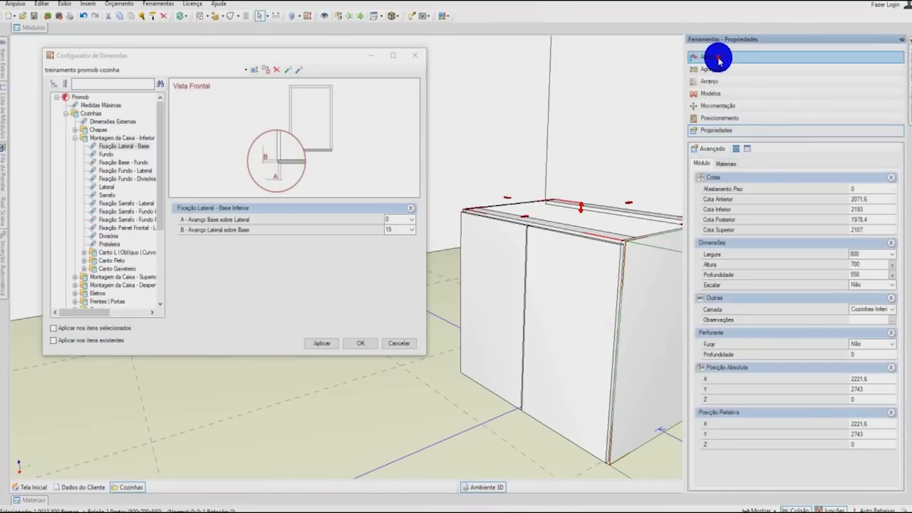
left_click_drag(798, 328, 698, 334)
left_click(545, 253)
middle_click_drag(519, 264, 672, 381)
scroll(617, 381, "up", 5)
scroll(617, 380, "up", 3)
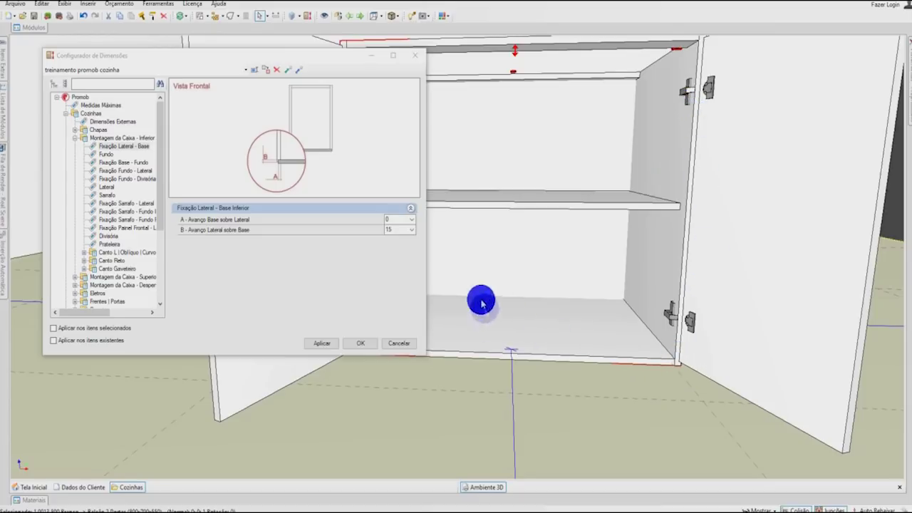
Set Avanço Lateral sobre Base to 0 and Avanço Base sobre Lateral to 15, applying them to the selected cabinet
left_click(398, 229)
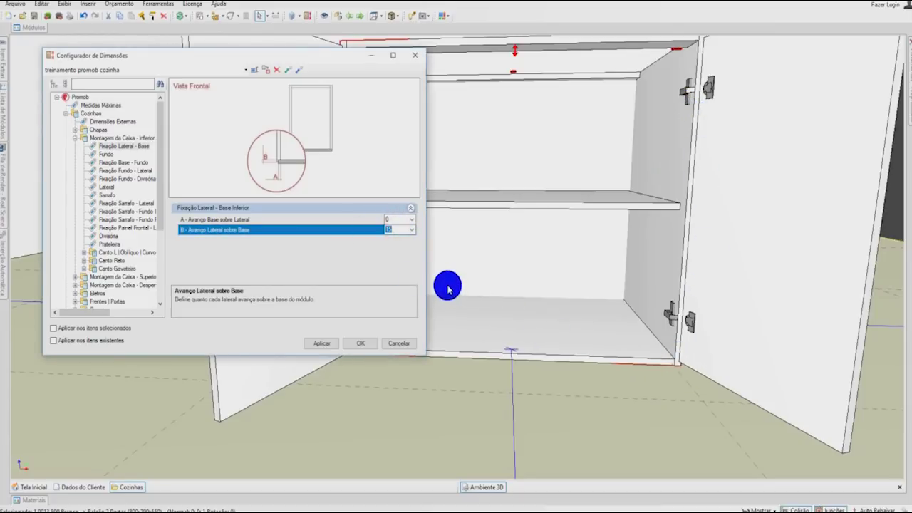
left_click(393, 220)
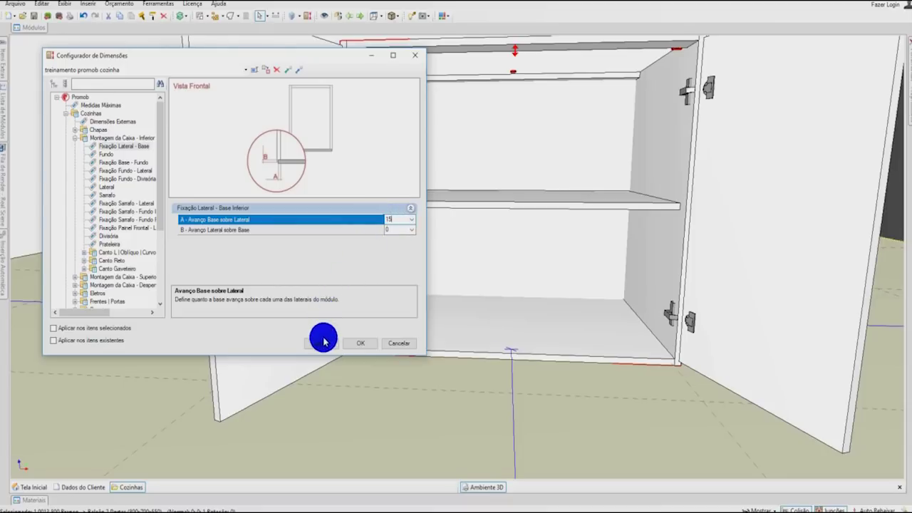
left_click(109, 329)
left_click(322, 344)
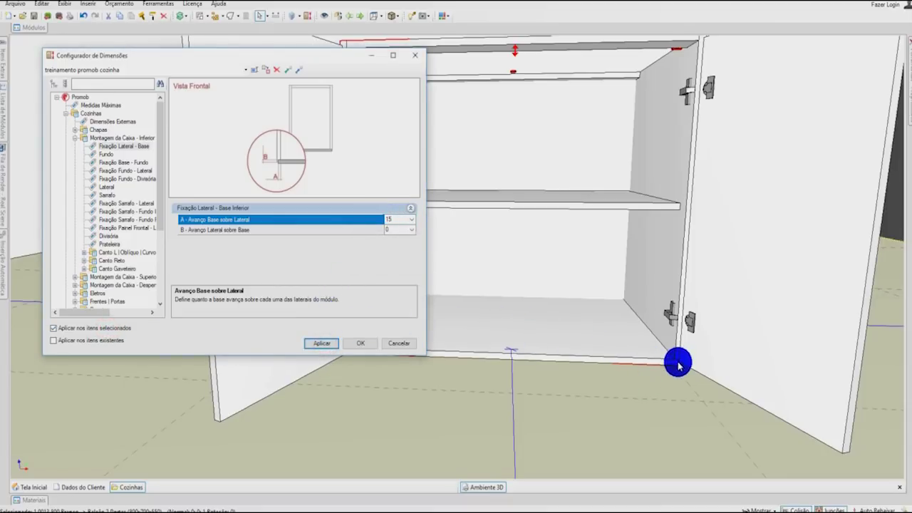
scroll(578, 323, "down", 5)
middle_click_drag(578, 322, 533, 261)
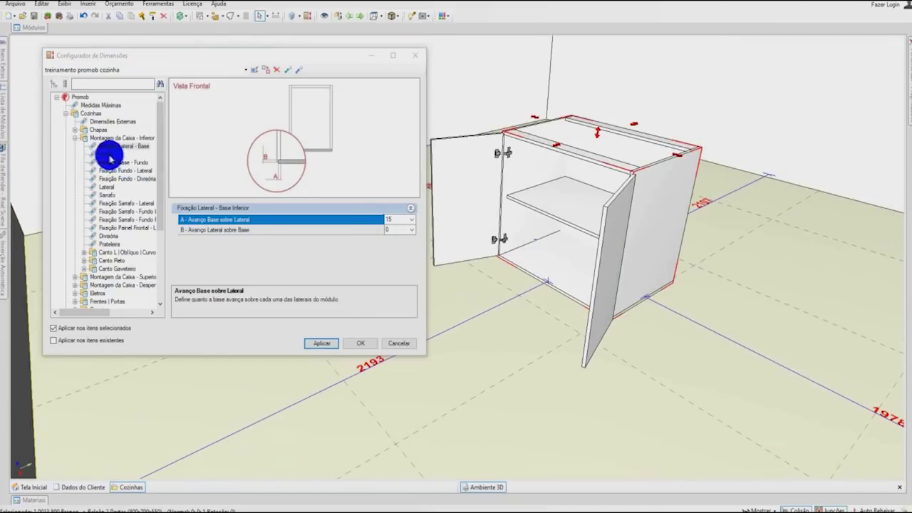
Set the lower boxes' back type (Tipo Fundo) to Sem fundo and apply it to the selected cabinet
left_click(106, 155)
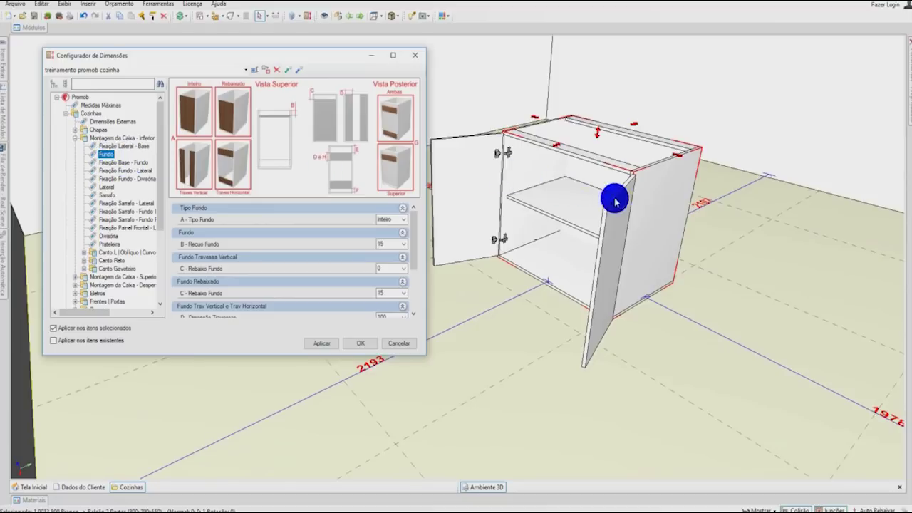
left_click(679, 202)
middle_click_drag(679, 191, 699, 228)
middle_click_drag(601, 218, 601, 181)
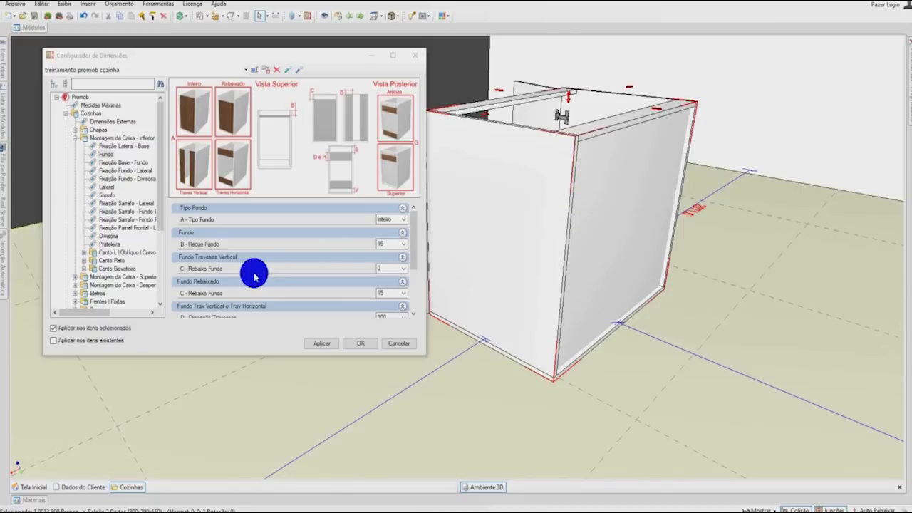
left_click(403, 220)
left_click(394, 262)
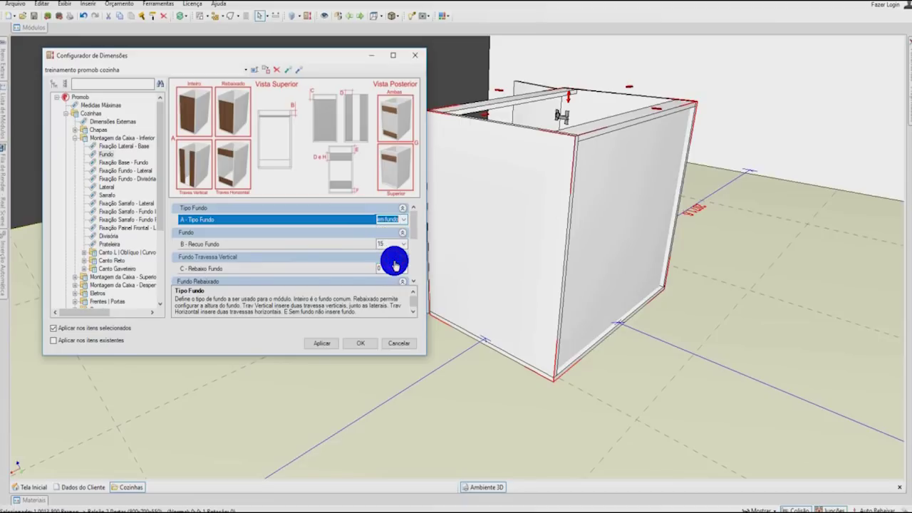
left_click(324, 344)
left_click(586, 259)
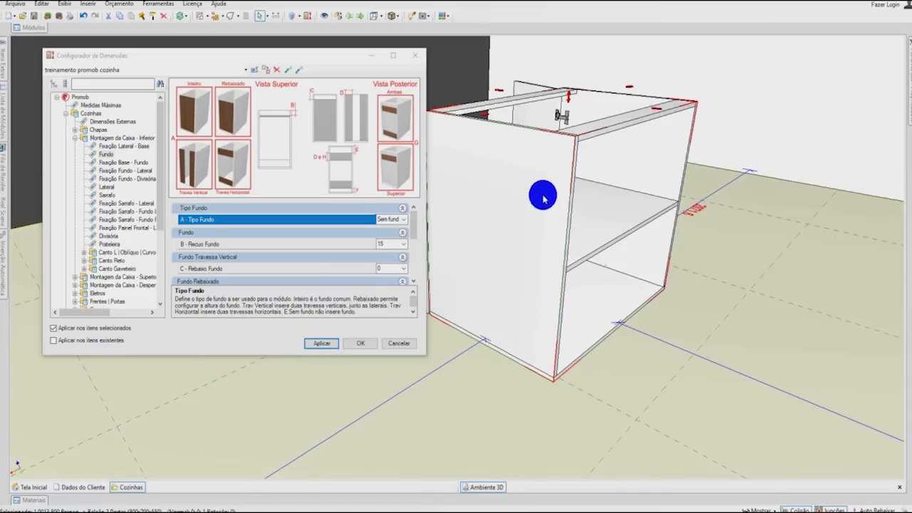
middle_click_drag(539, 175, 523, 199)
In the lower boxes' Sarrafo settings, set both Sentido Sarrafo Frontal and Sentido Sarrafo Traseiro for Balcões e Construtor de Armários to Vertical
left_click(108, 187)
left_click(123, 178)
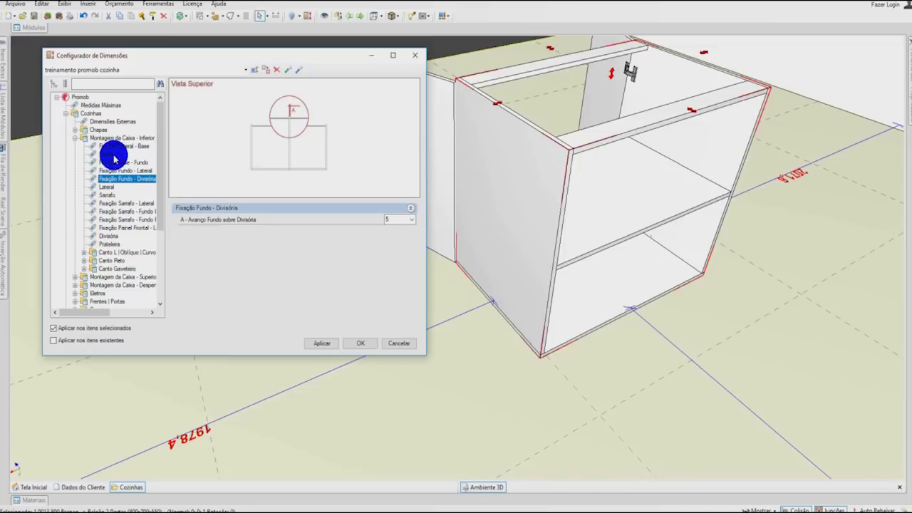
left_click(107, 195)
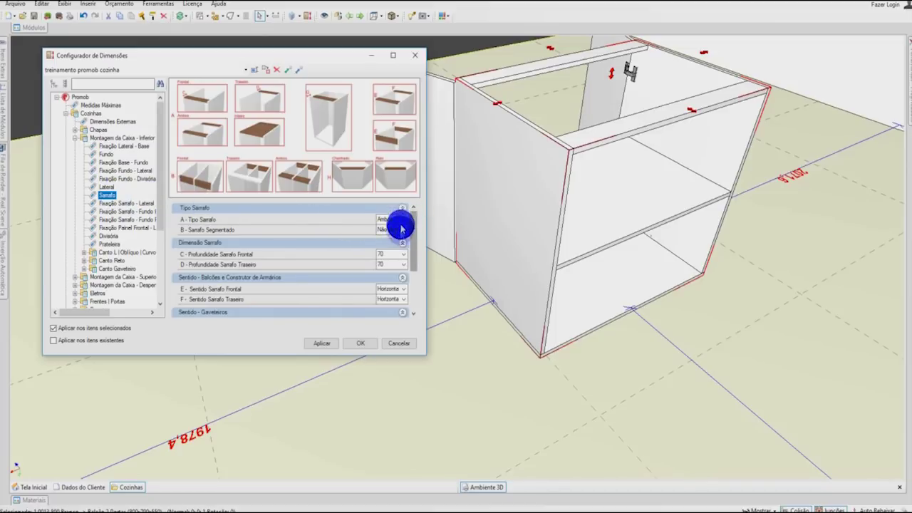
left_click_drag(412, 224, 413, 248)
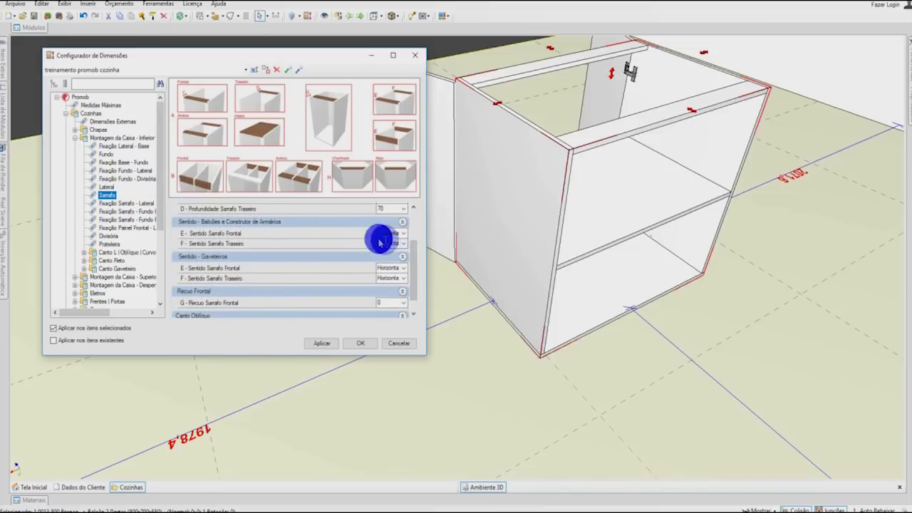
left_click(393, 234)
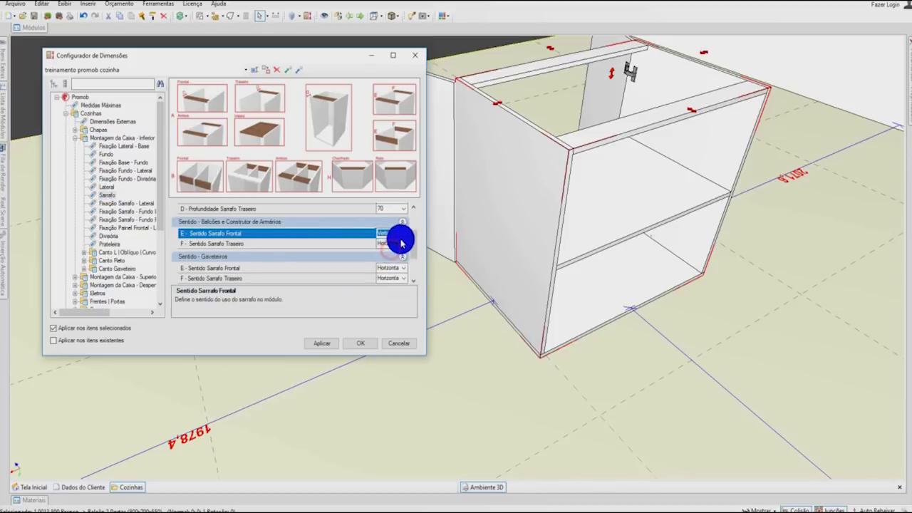
left_click(403, 244)
left_click(385, 262)
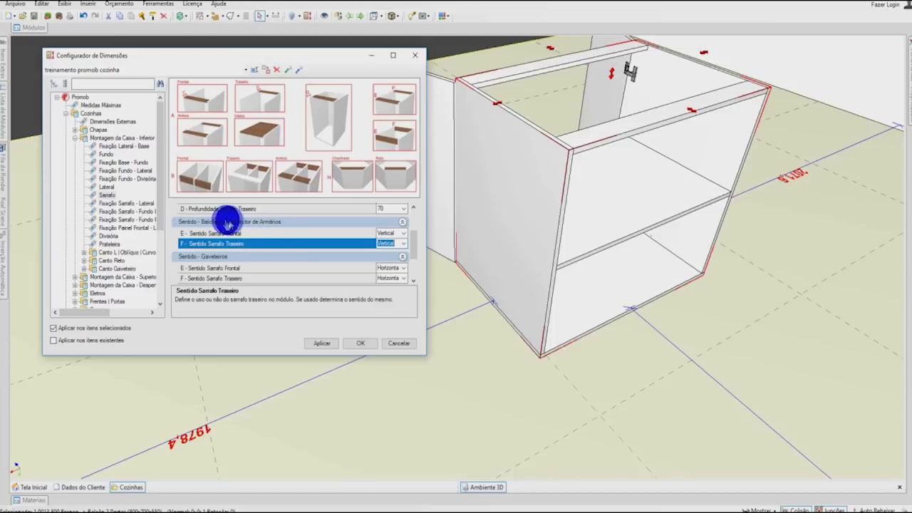
Set the front and rear Sentido Sarrafo for Gaveteiros to Vertical and apply the rail settings to the selected cabinet
scroll(410, 243, "down", 2)
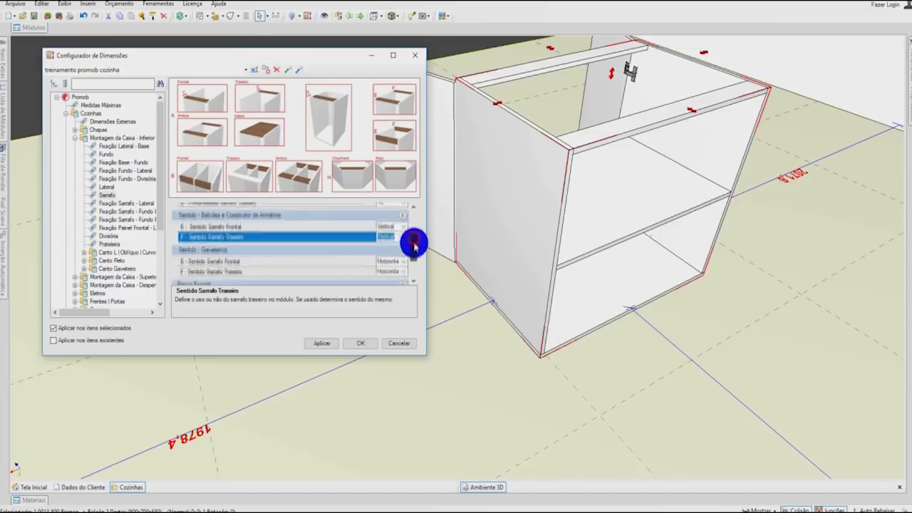
left_click(402, 241)
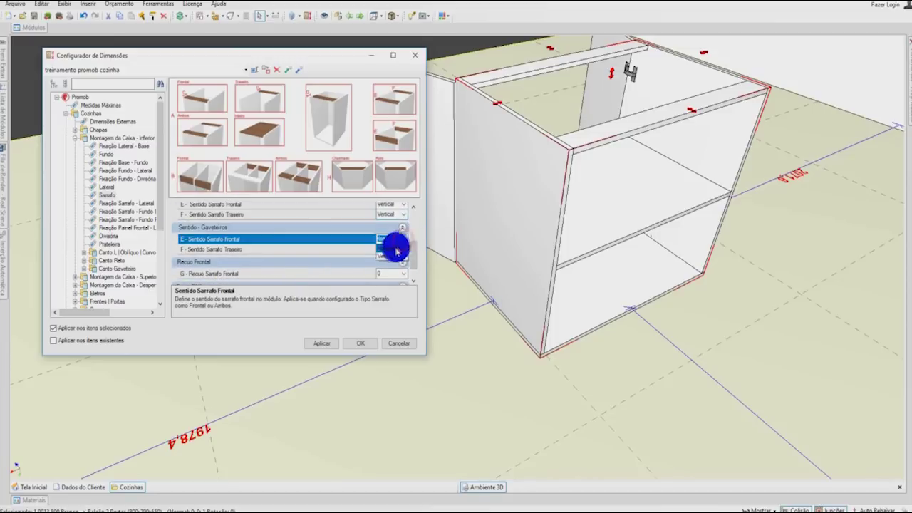
left_click(402, 250)
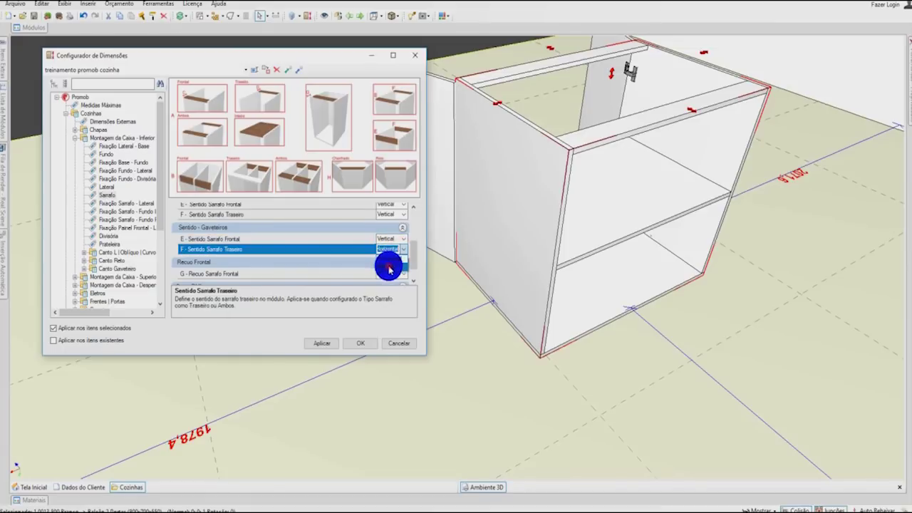
scroll(321, 261, "down", 1)
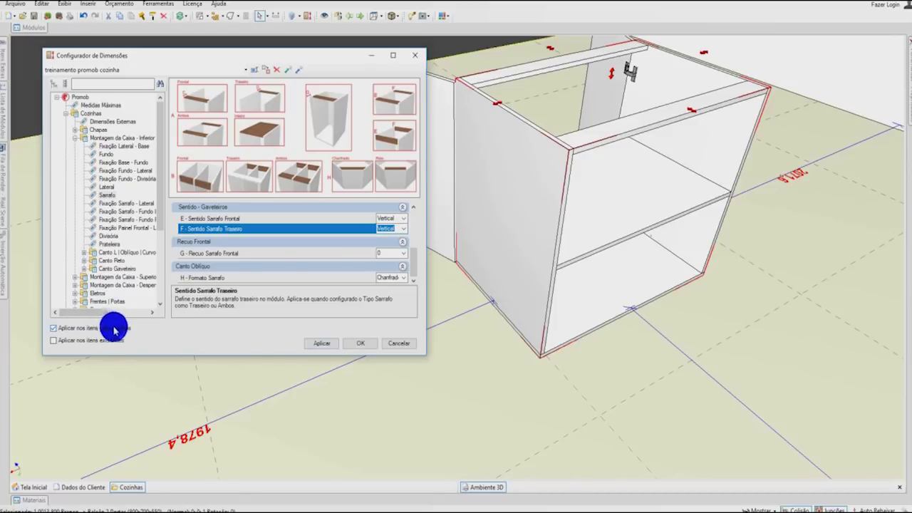
left_click(317, 344)
Set the lower boxes' Recuo Prateleira to 20 and apply it to the selected cabinet
left_click(571, 258)
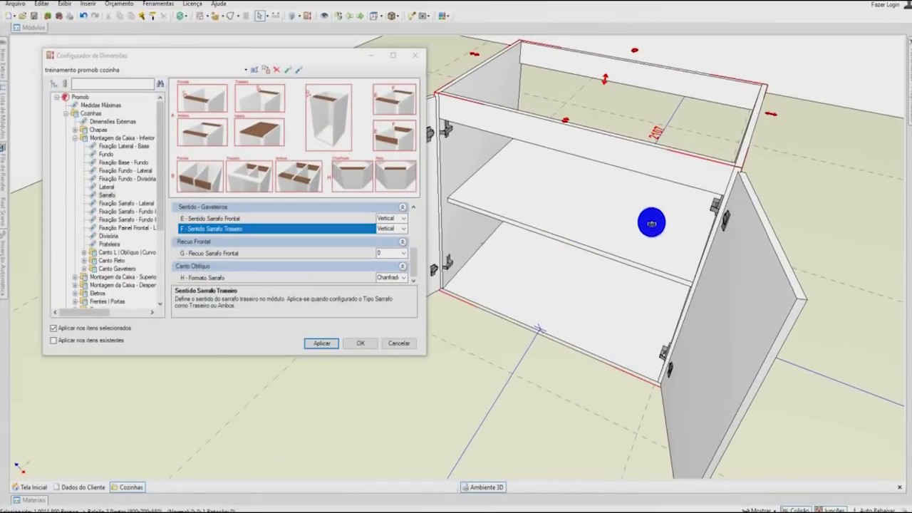
middle_click_drag(651, 223, 679, 189)
middle_click_drag(625, 287, 604, 223)
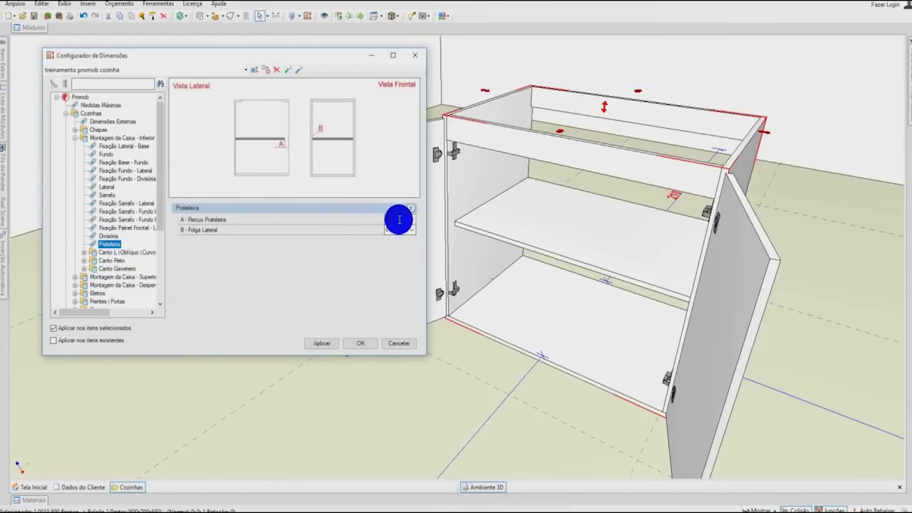
left_click(391, 220)
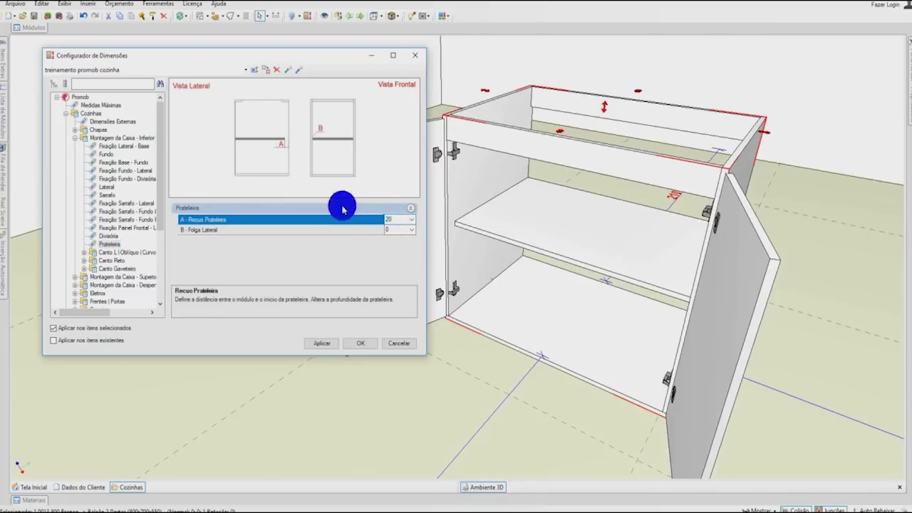
left_click(320, 345)
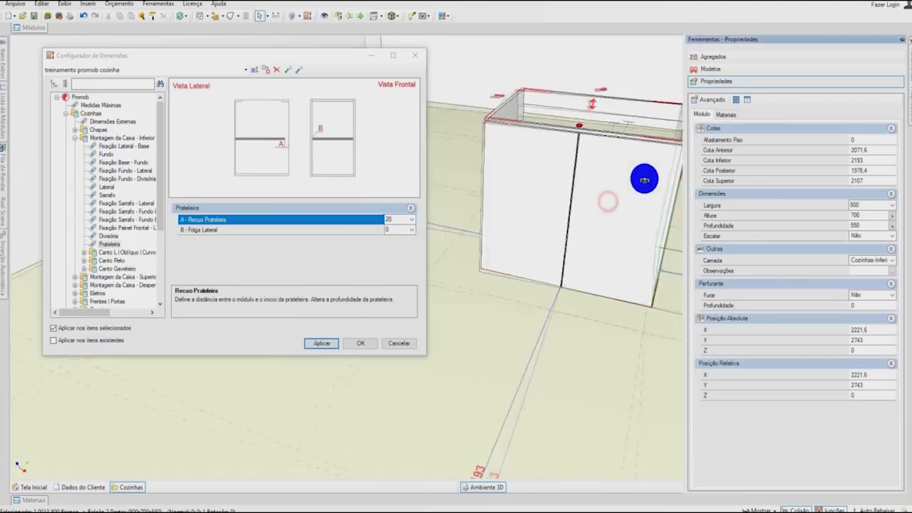
In the Frentes | Portas settings for Inferiores, set Entre Portas/Frentes to 3 and Borda Lateral to 6
mouse_move(645, 179)
middle_mouse_down()
mouse_move(663, 147)
mouse_move(612, 187)
mouse_move(603, 166)
mouse_move(678, 138)
mouse_move(668, 169)
mouse_move(681, 170)
middle_mouse_up()
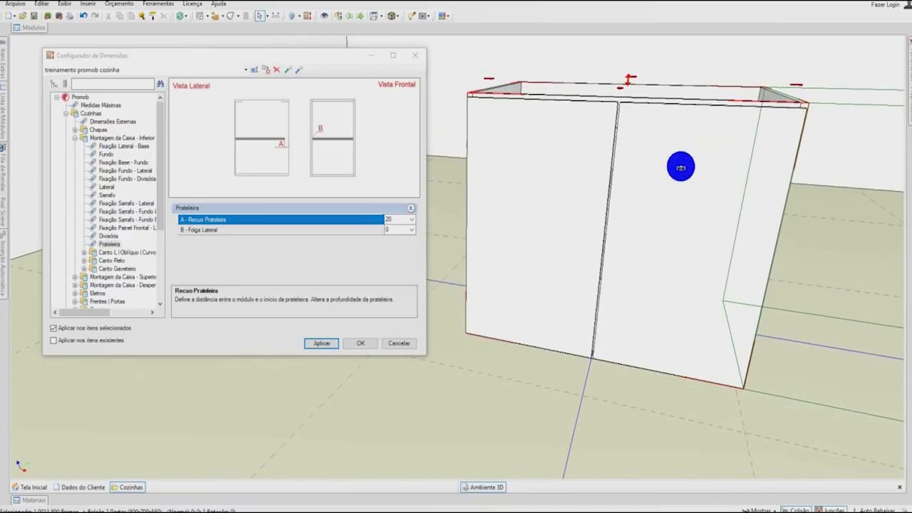
left_click(74, 139)
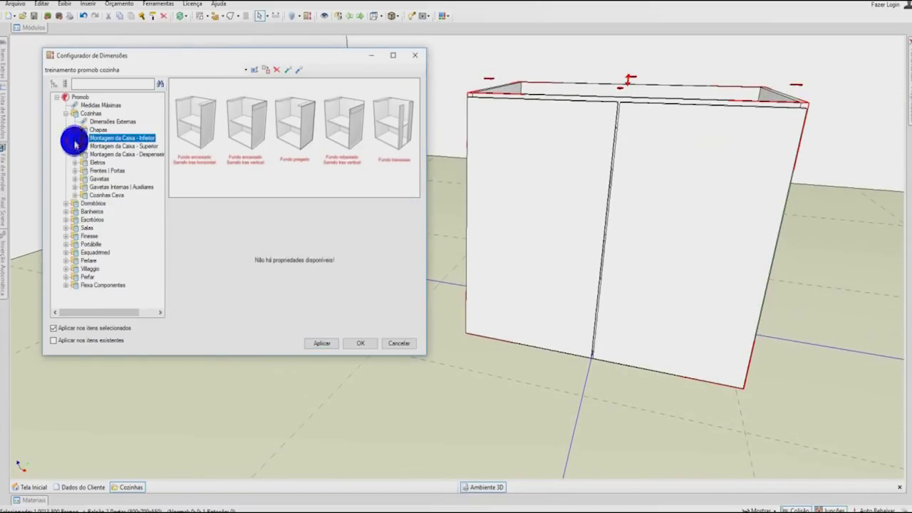
left_click(105, 173)
left_click(74, 171)
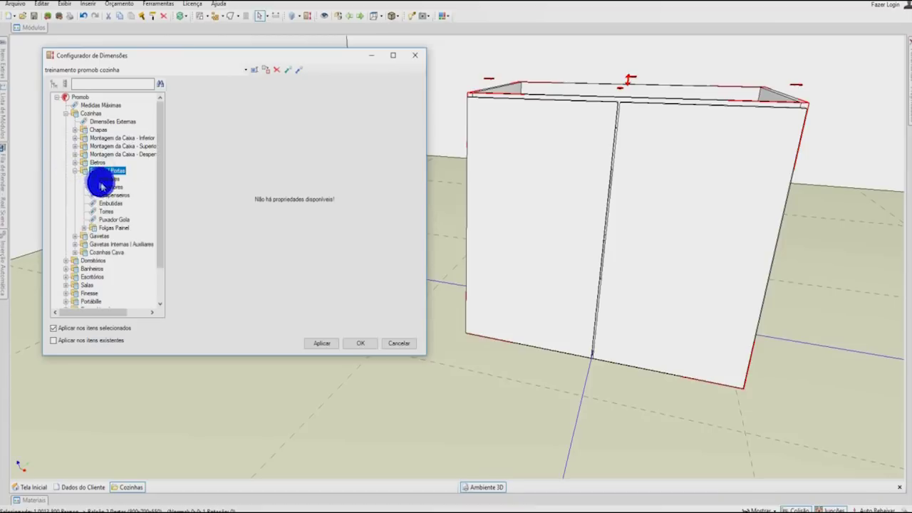
left_click(108, 180)
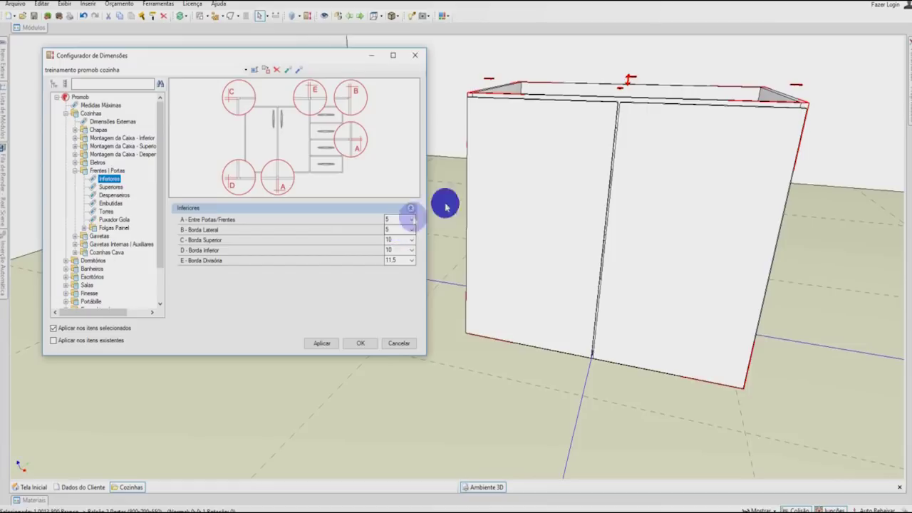
left_click(384, 222)
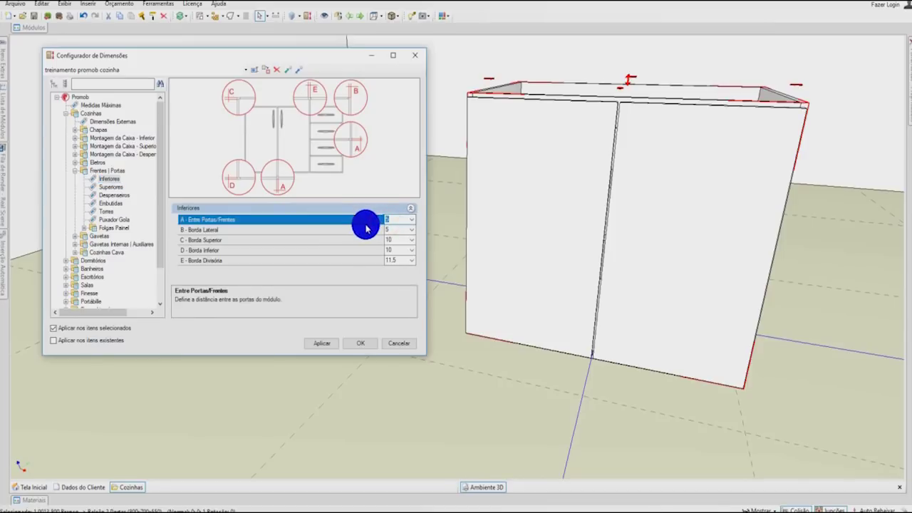
left_click(332, 231)
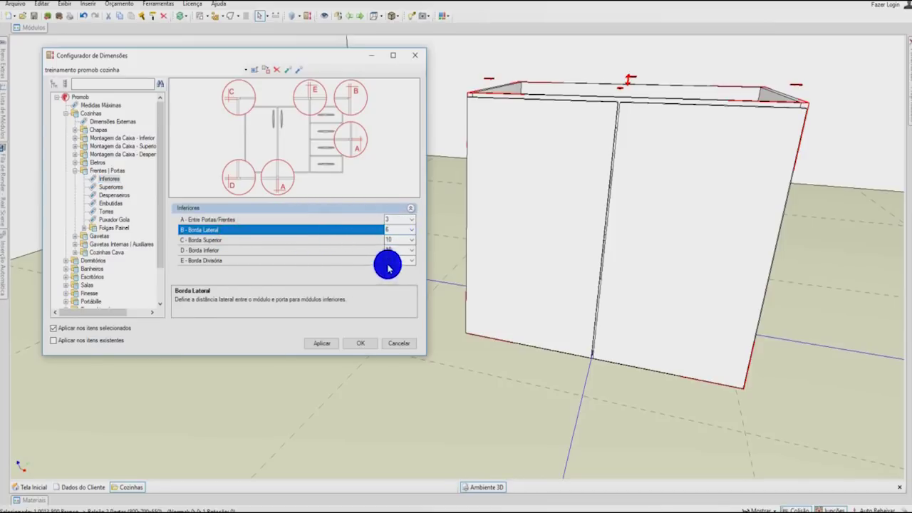
Set the lower doors' Borda Superior to 50, Borda Inferior to 6 and Borda Divisória to 6, and apply them to the selected cabinet
left_click(397, 241)
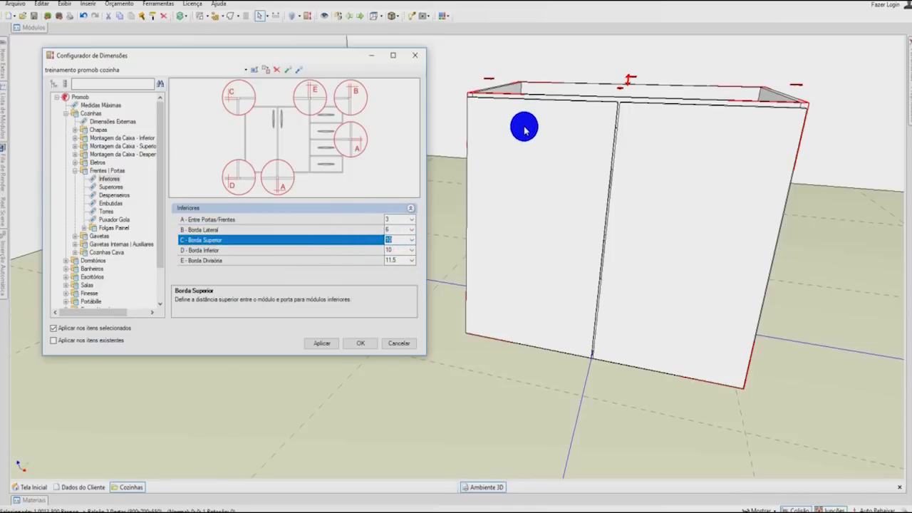
type("50")
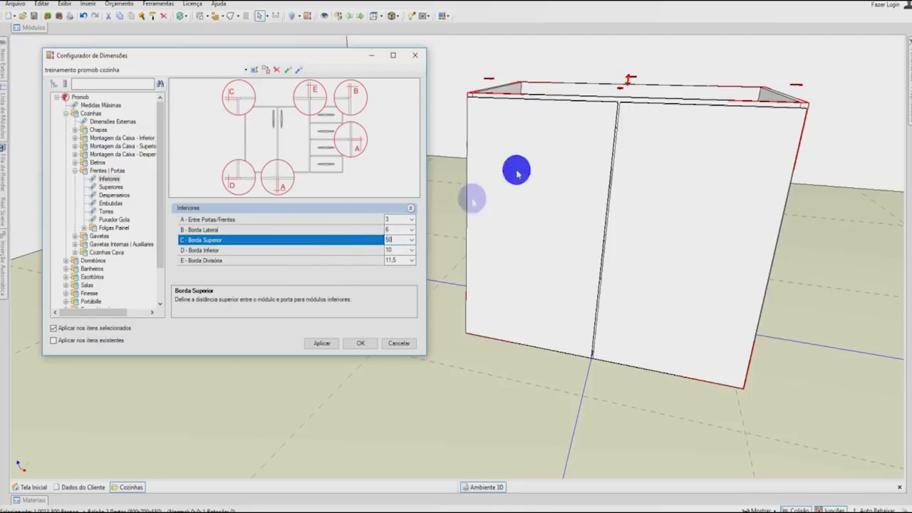
left_click(391, 254)
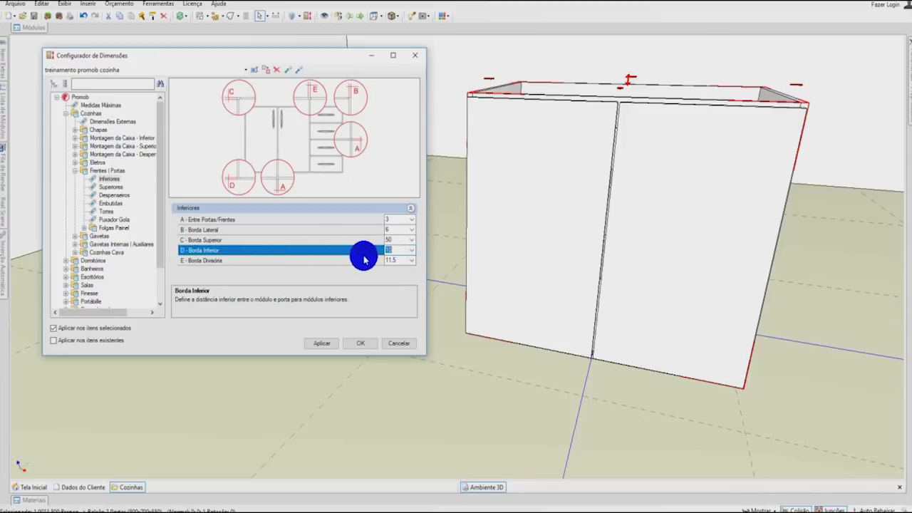
type("6")
left_click(403, 260)
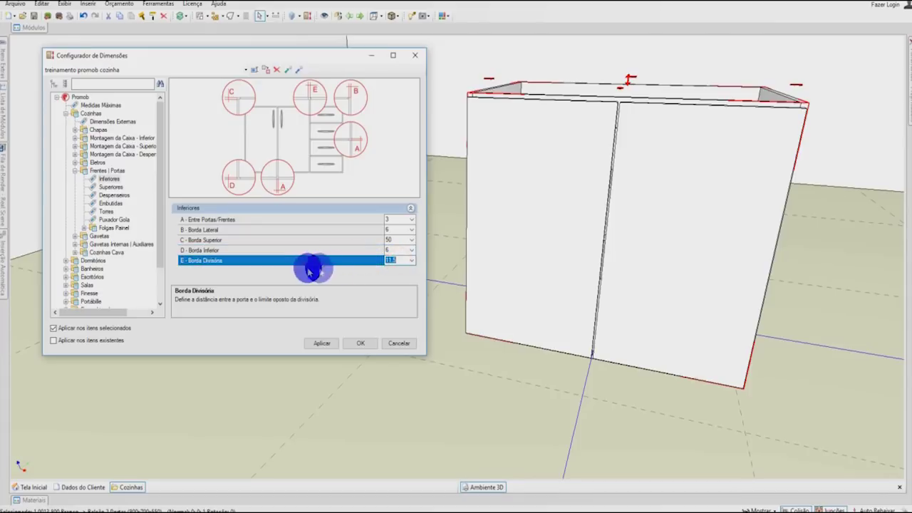
type("6")
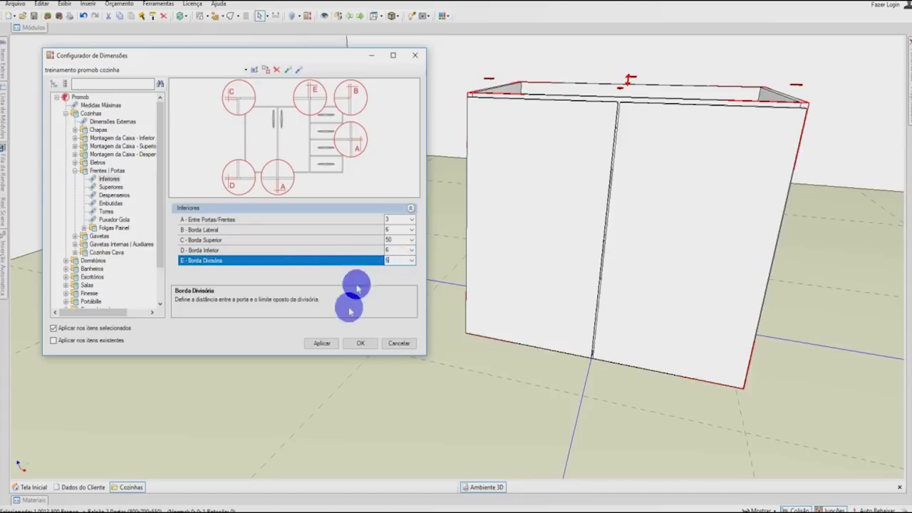
left_click(318, 343)
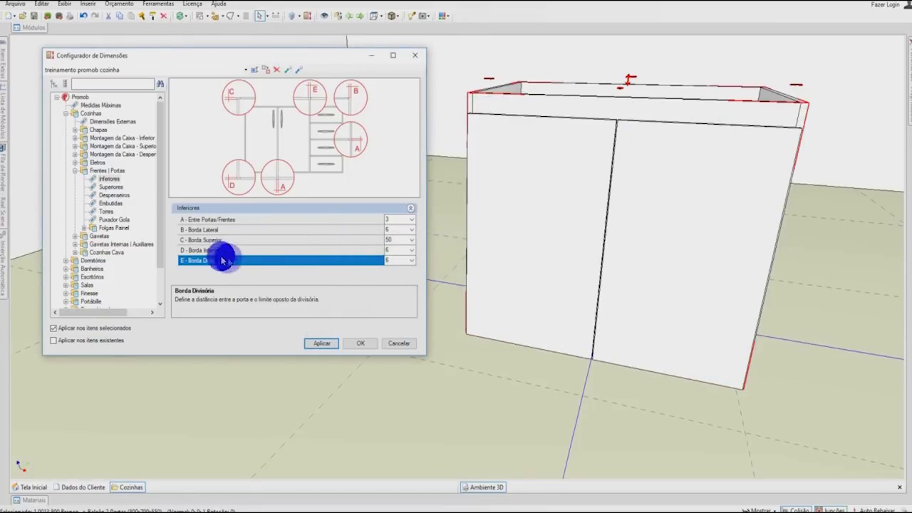
Change the base cabinet's door model to Gola Horizontal in Madeira, using the model settings for all items
left_click(603, 207)
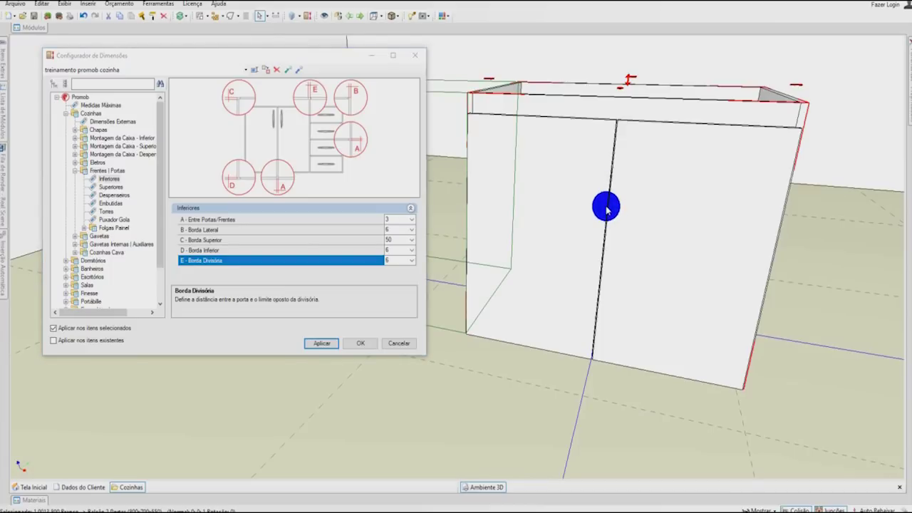
double_click(721, 150)
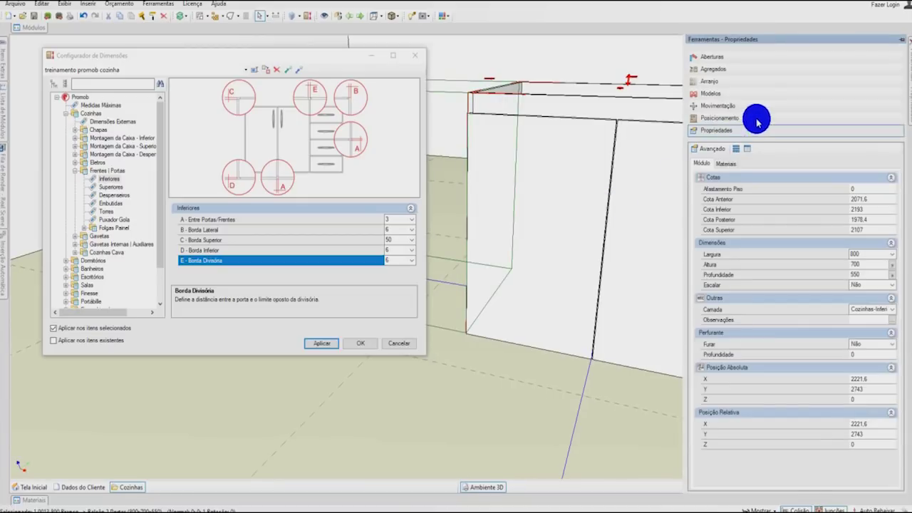
left_click(722, 100)
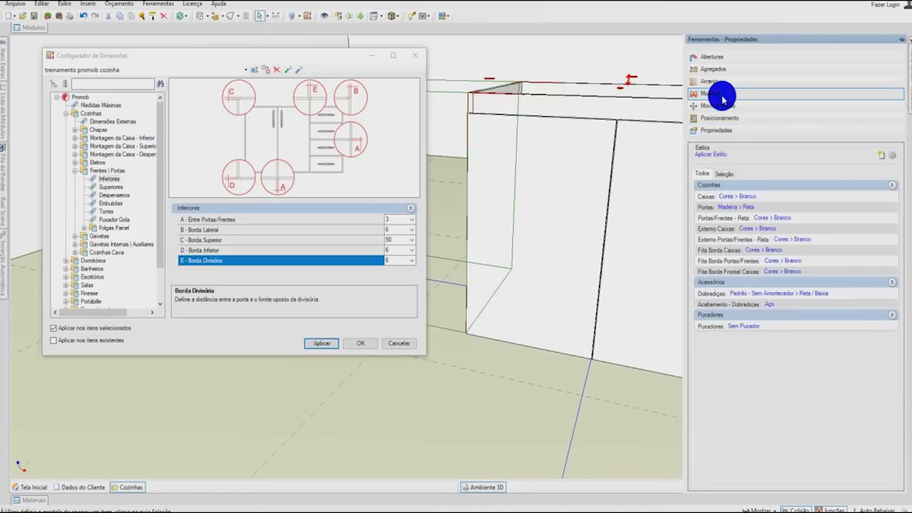
double_click(668, 174)
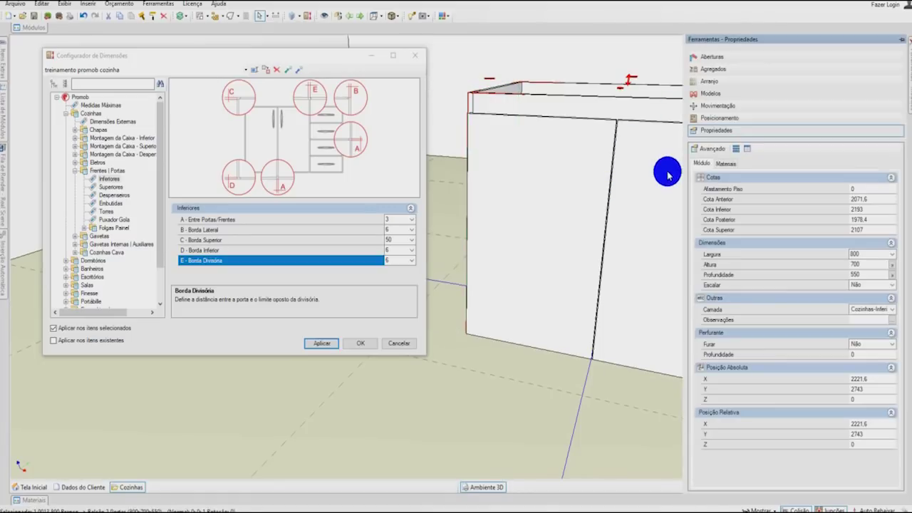
left_click(715, 96)
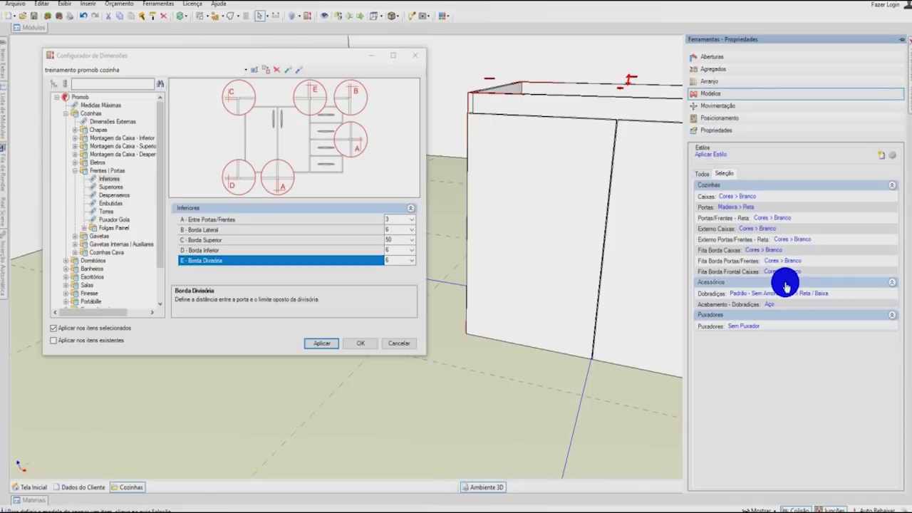
left_click(702, 173)
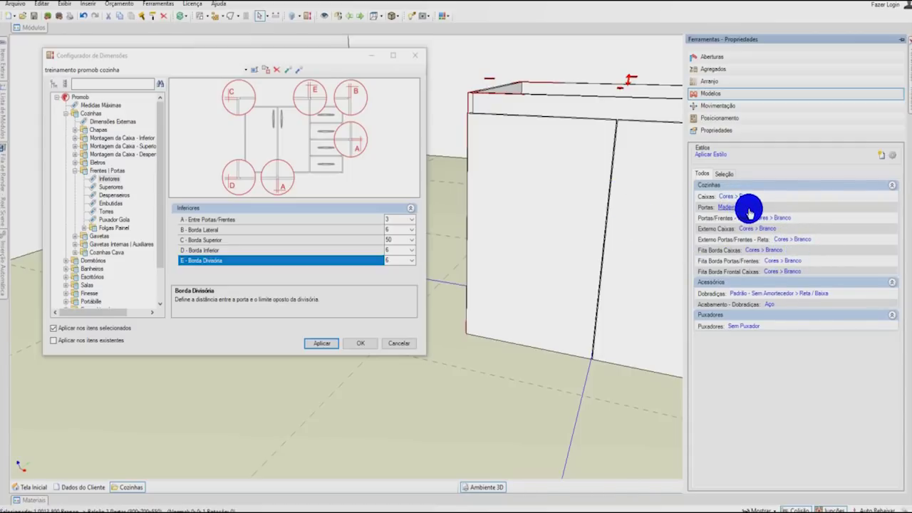
left_click(749, 211)
mouse_move(778, 232)
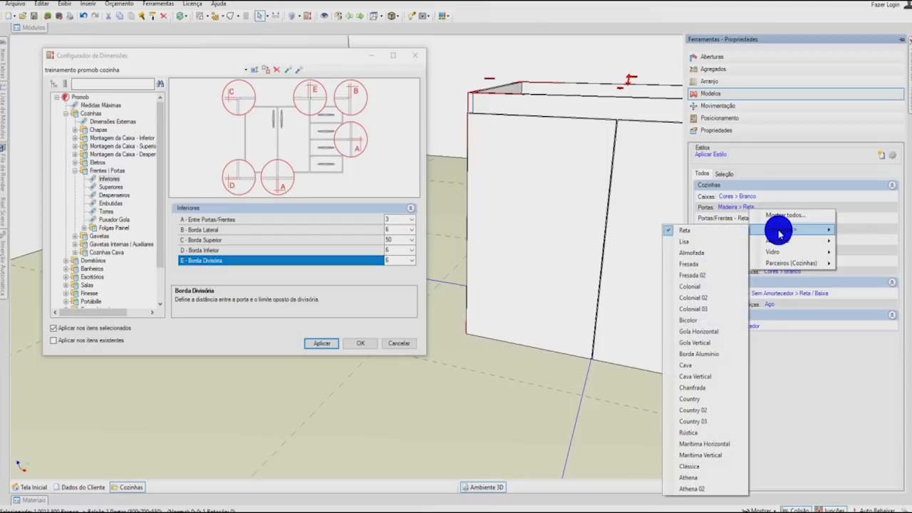
left_click(700, 335)
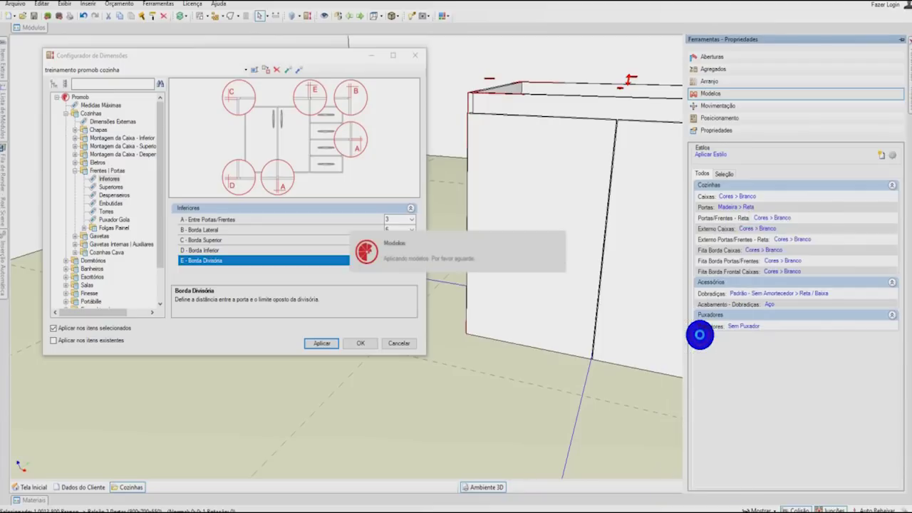
left_click(615, 254)
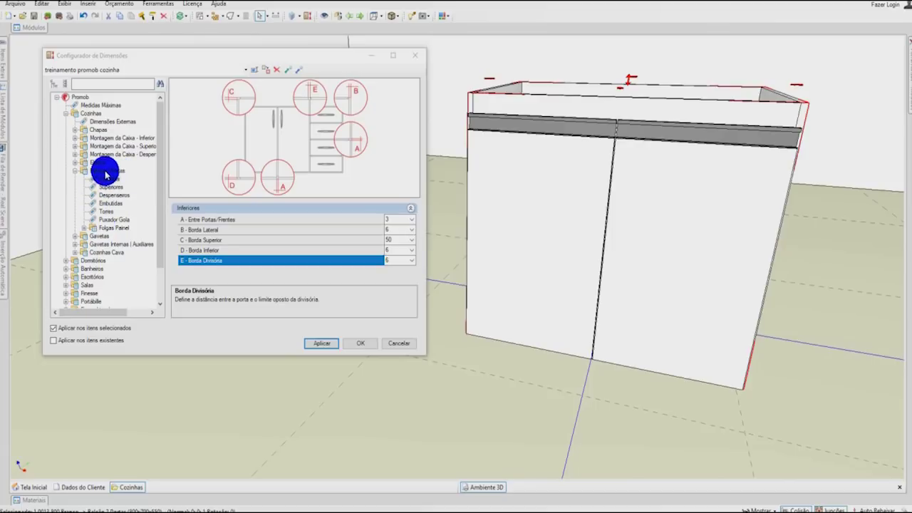
In the Frentes | Portas Puxador Gola settings, set Altura to 35 and Espessura Ponteiras to 2, and apply them to the selected cabinet
left_click(121, 220)
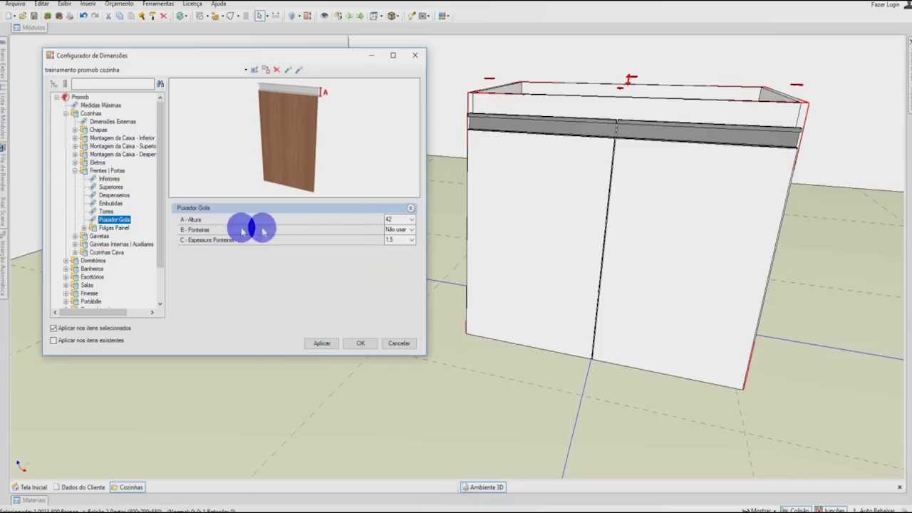
left_click(396, 220)
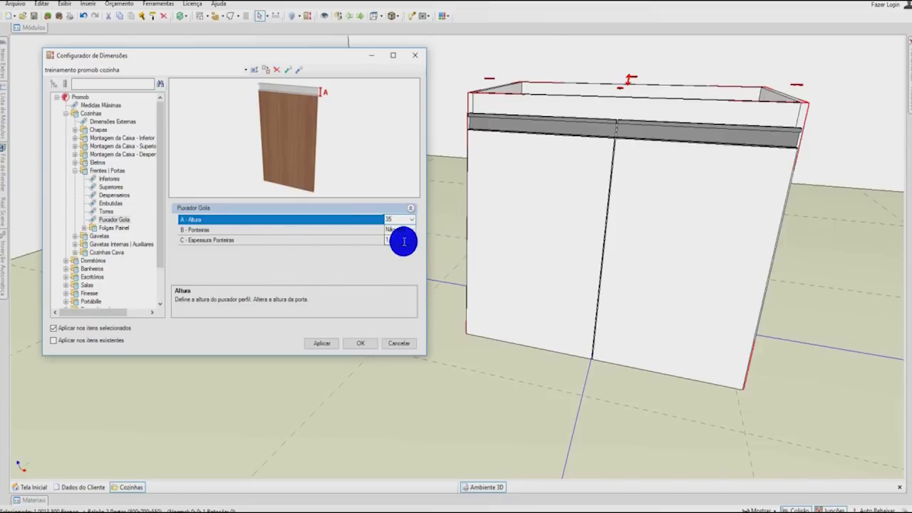
left_click(379, 240)
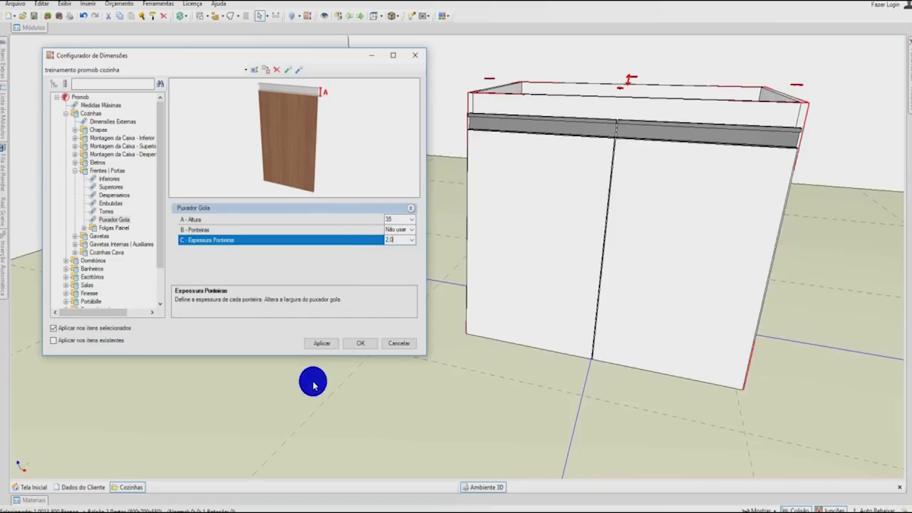
left_click(412, 229)
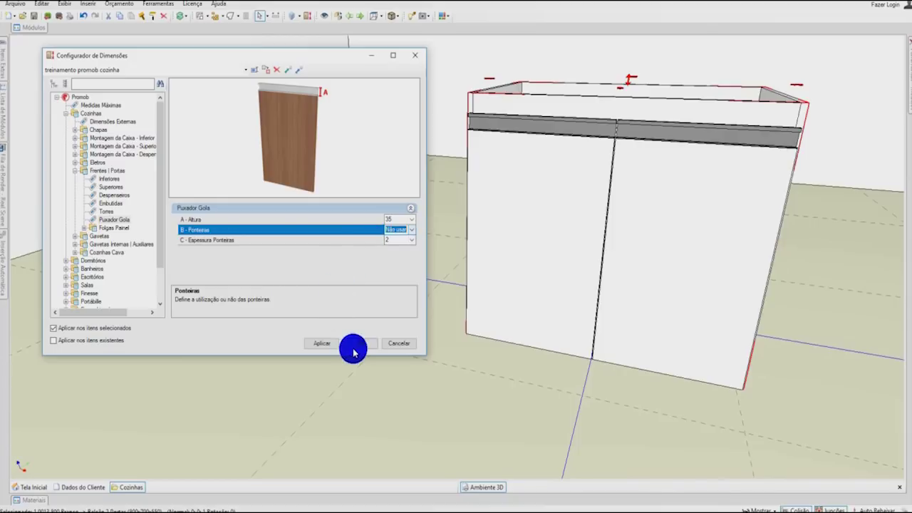
left_click(322, 344)
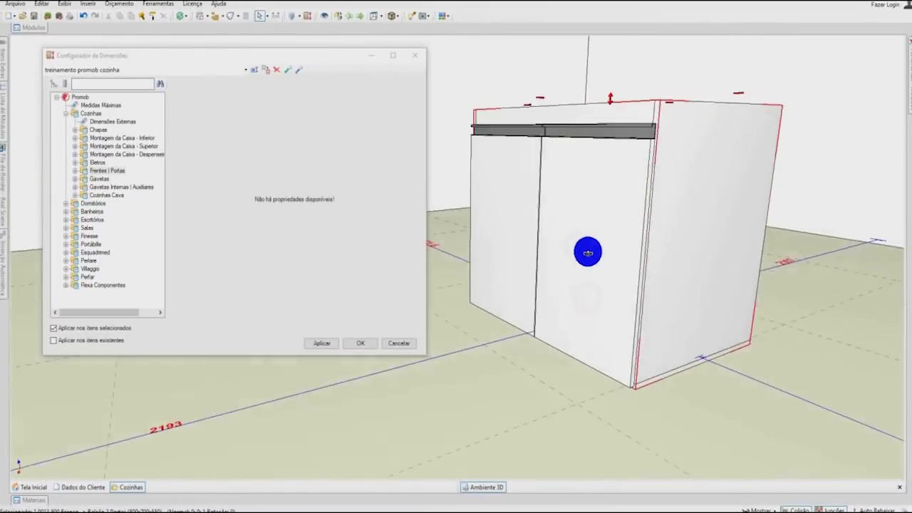
middle_click_drag(586, 250, 609, 205)
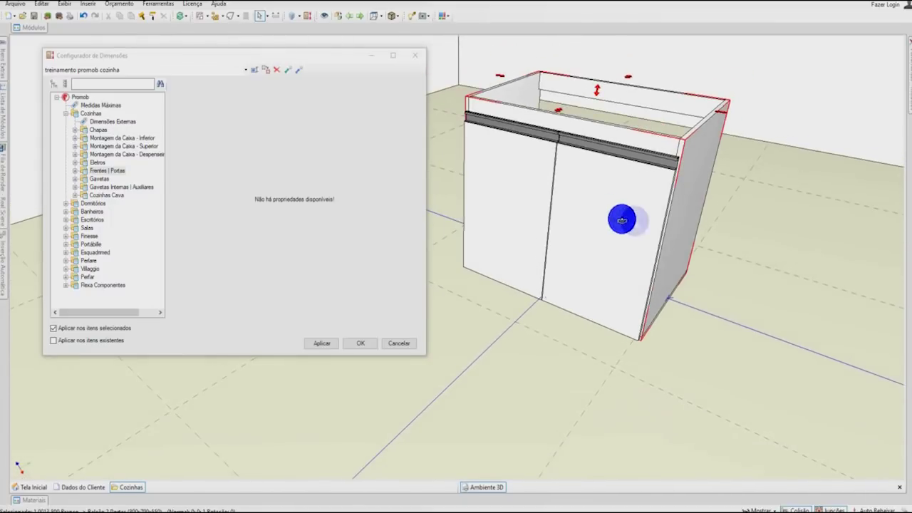
Insert a 4G 400mm drawer module from the Inferiores Gaveteiros catalogue beside the two-door cabinet
left_click(649, 195)
left_click_drag(649, 194, 510, 169)
left_click(25, 29)
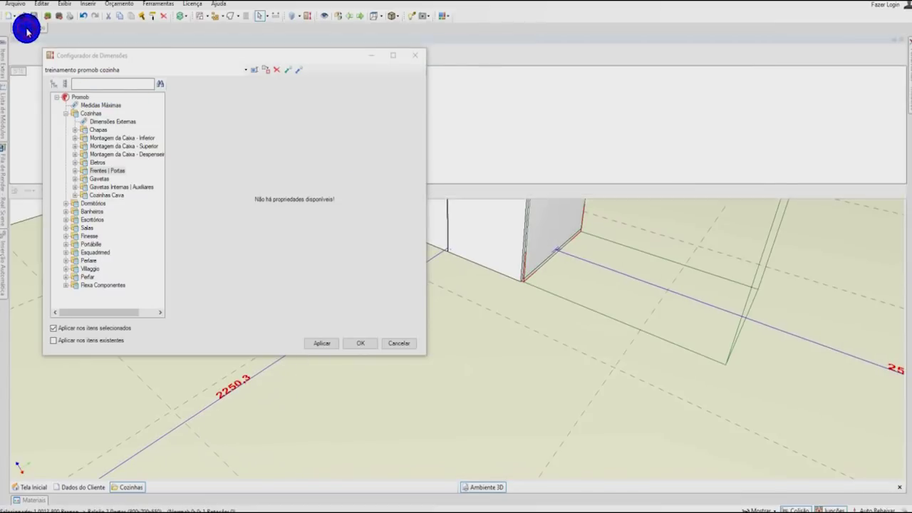
left_click_drag(316, 57, 189, 232)
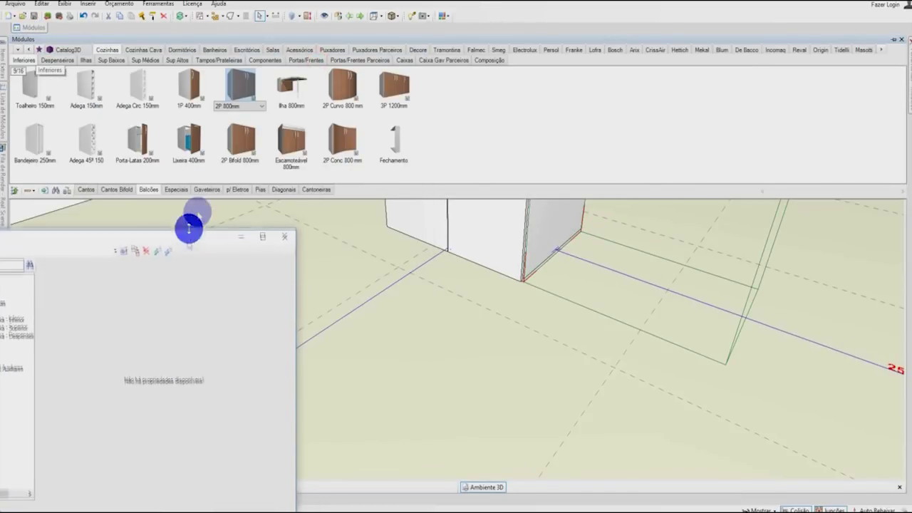
left_click(201, 190)
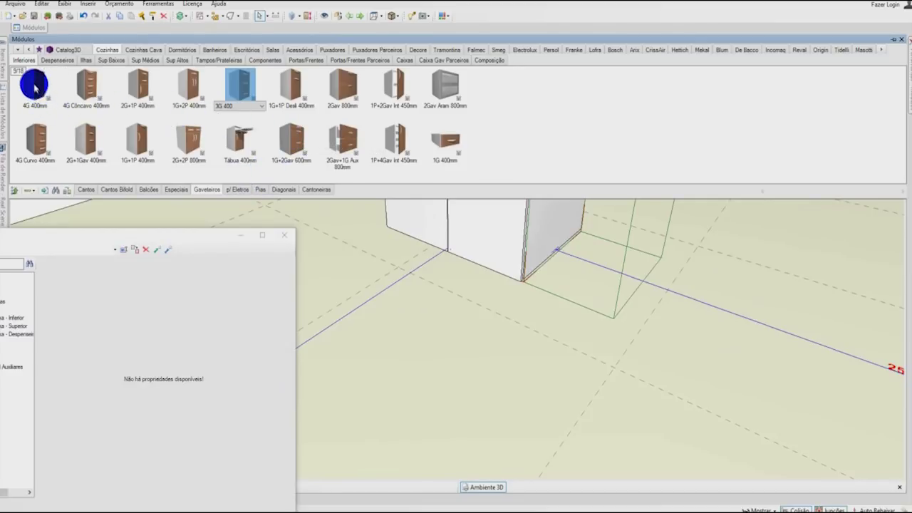
mouse_move(34, 86)
left_mouse_down()
mouse_move(743, 311)
mouse_move(615, 285)
mouse_move(607, 257)
mouse_move(624, 259)
left_mouse_up()
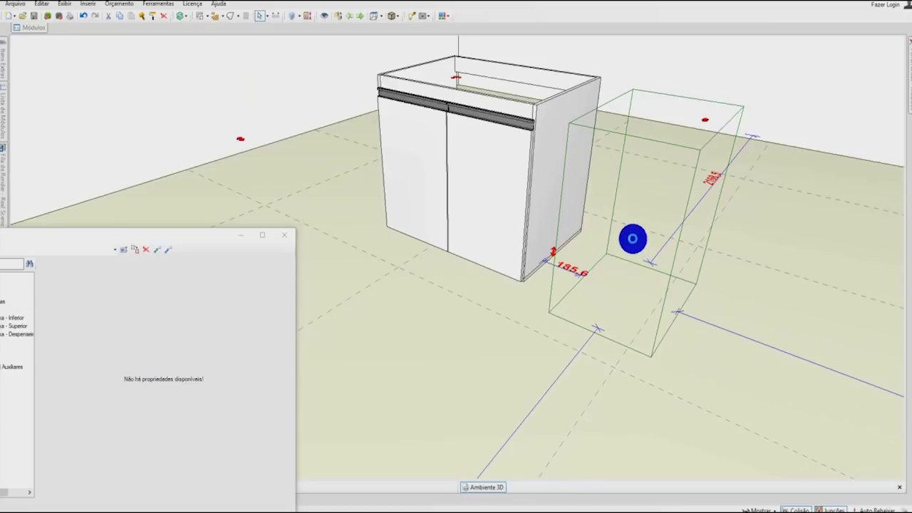
mouse_move(620, 223)
left_mouse_down()
mouse_move(600, 207)
mouse_move(609, 209)
left_mouse_up()
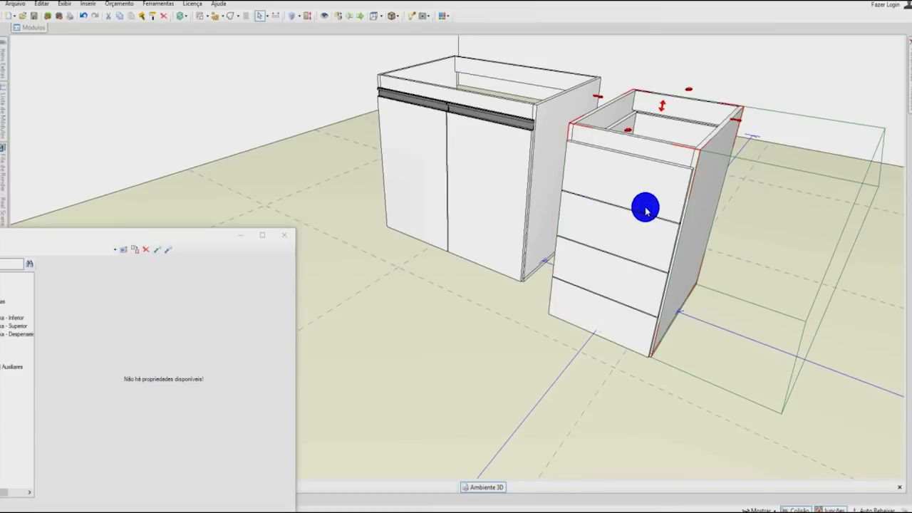
Set the four-drawer cabinet's Largura to 600
double_click(648, 210)
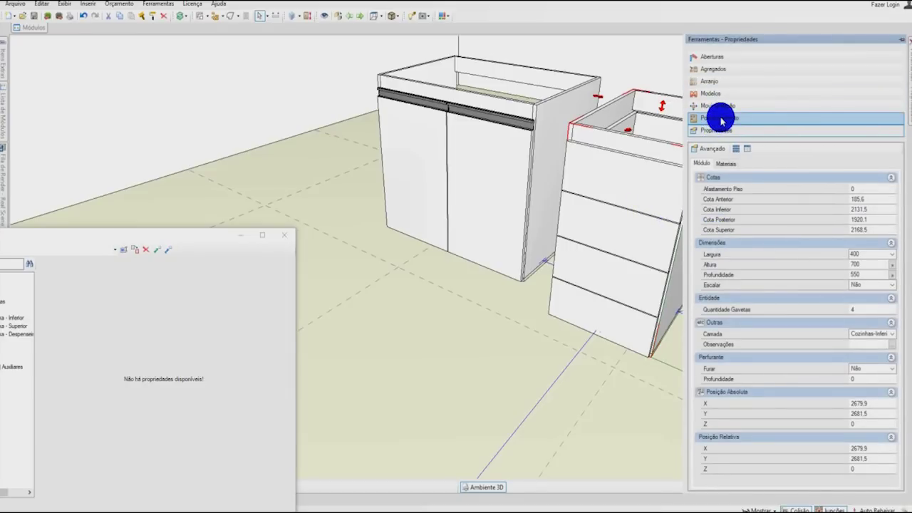
left_click(866, 254)
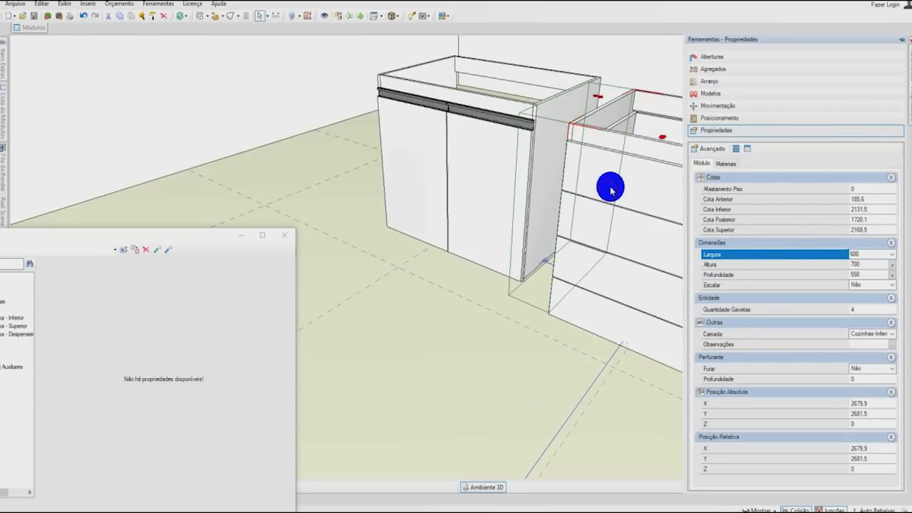
middle_click_drag(634, 201, 666, 226)
scroll(666, 224, "up", 2)
middle_click_drag(675, 185, 610, 189)
scroll(609, 189, "down", 2)
middle_click_drag(740, 269, 684, 258)
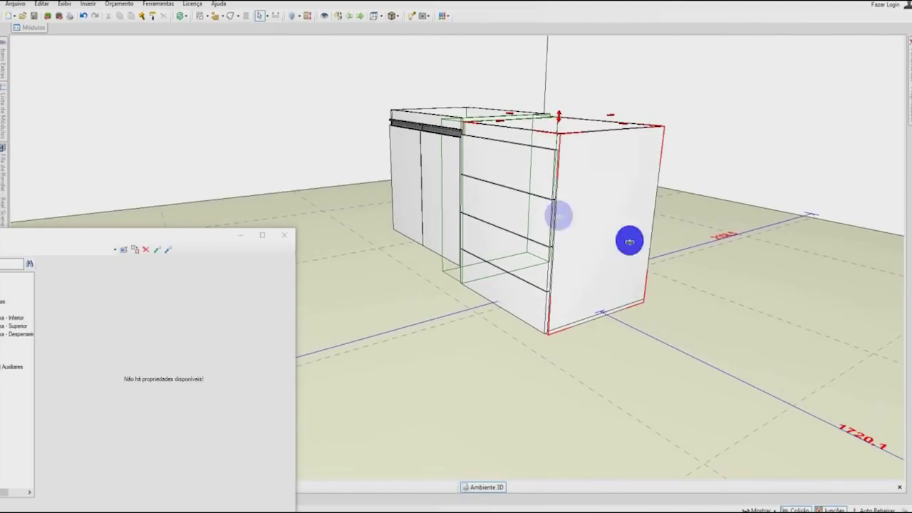
Change the drawer cabinet's Frentes model to 1 Puxador > Madeira > Gola, using the model settings for all items
left_click_drag(204, 241, 287, 72)
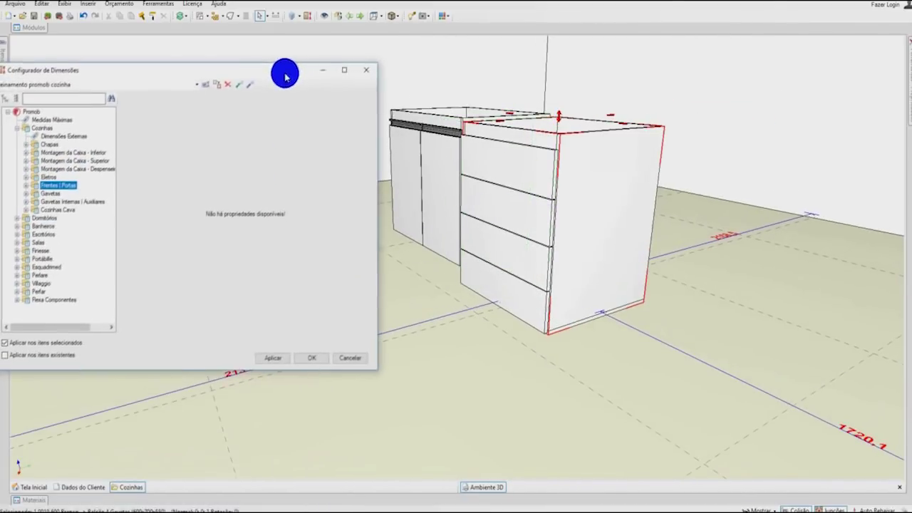
left_click(546, 173)
middle_click_drag(538, 183, 584, 181)
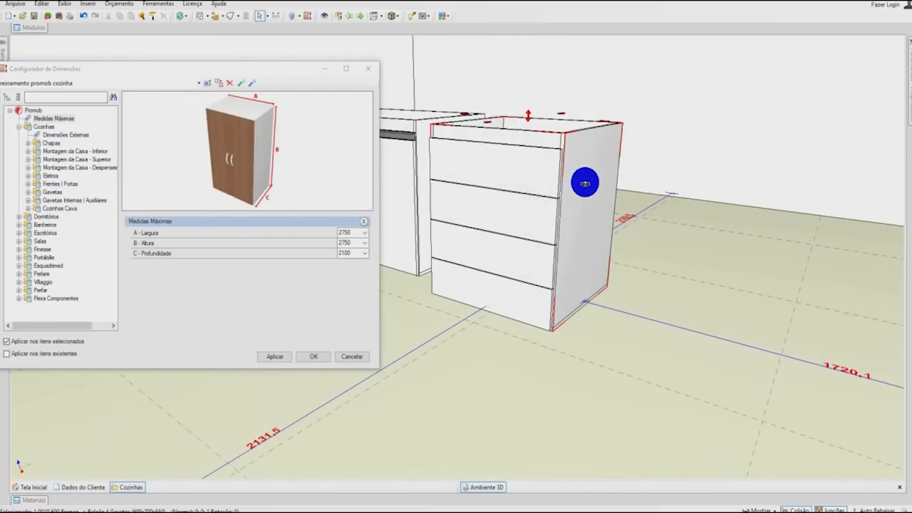
left_click(547, 174)
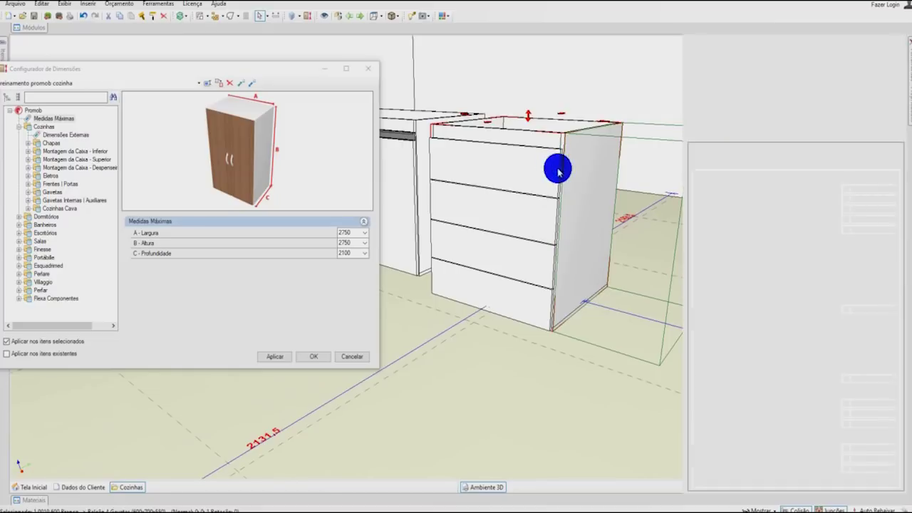
left_click(714, 93)
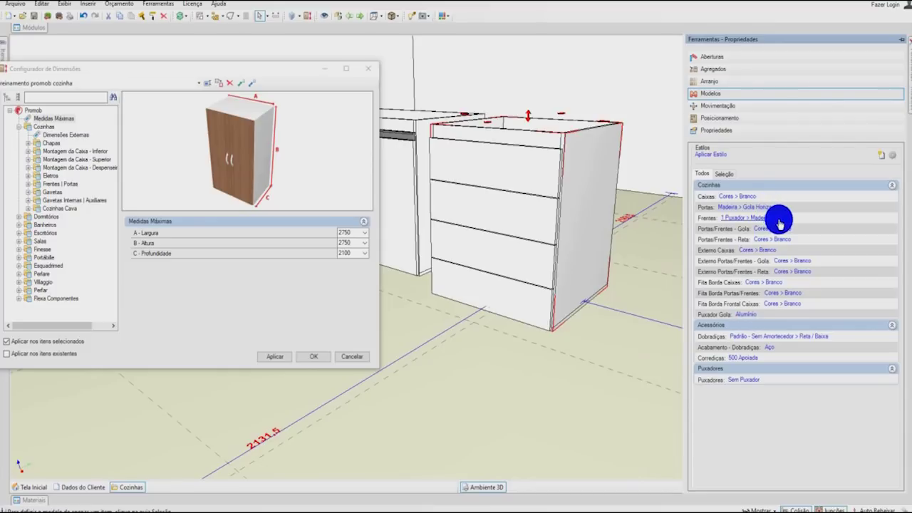
left_click(781, 223)
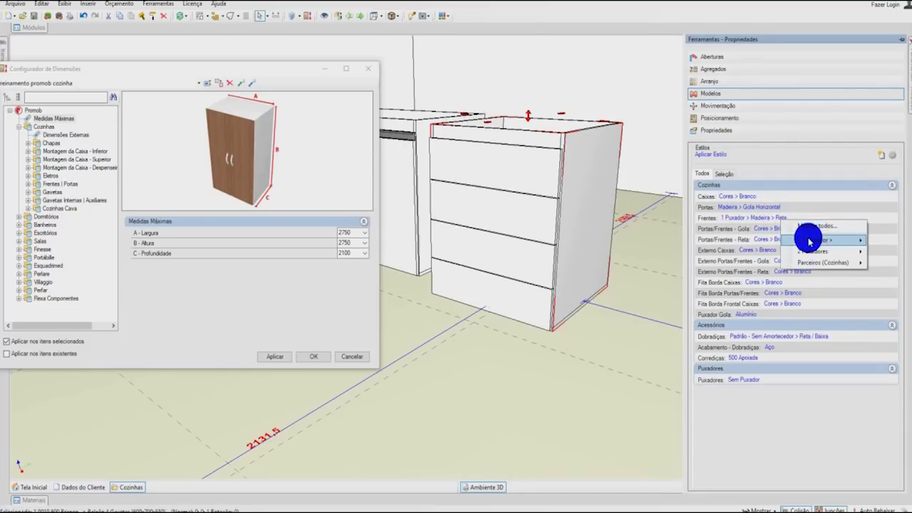
mouse_move(751, 241)
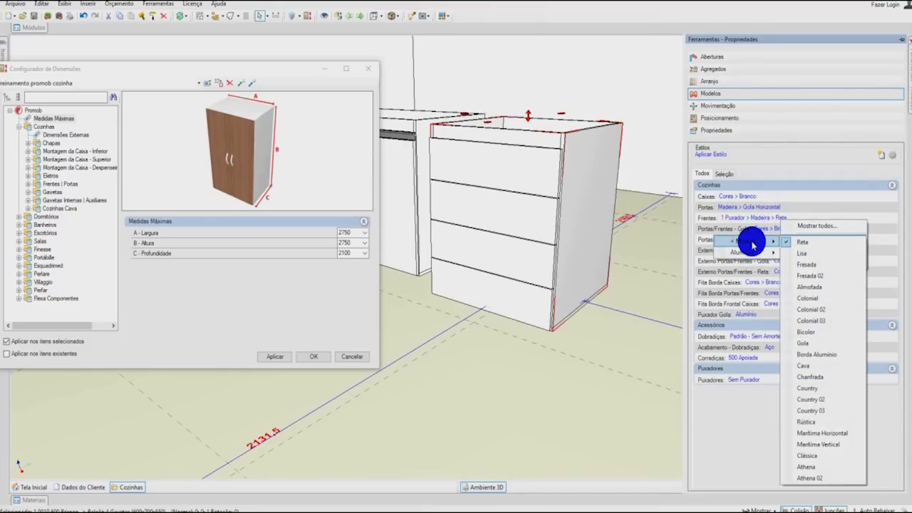
left_click(822, 345)
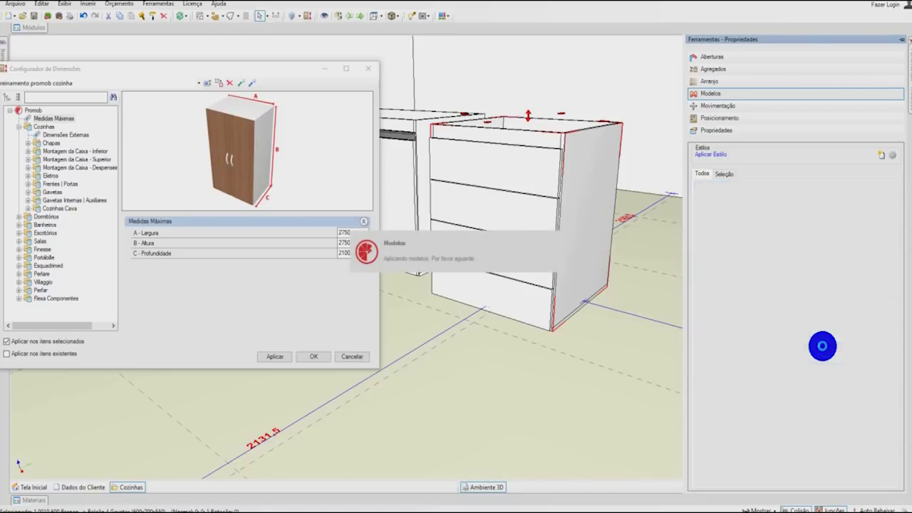
middle_click_drag(580, 201, 578, 183)
Slide all four drawers of the cabinet open and inspect the drawer boxes from the side
double_click(591, 183)
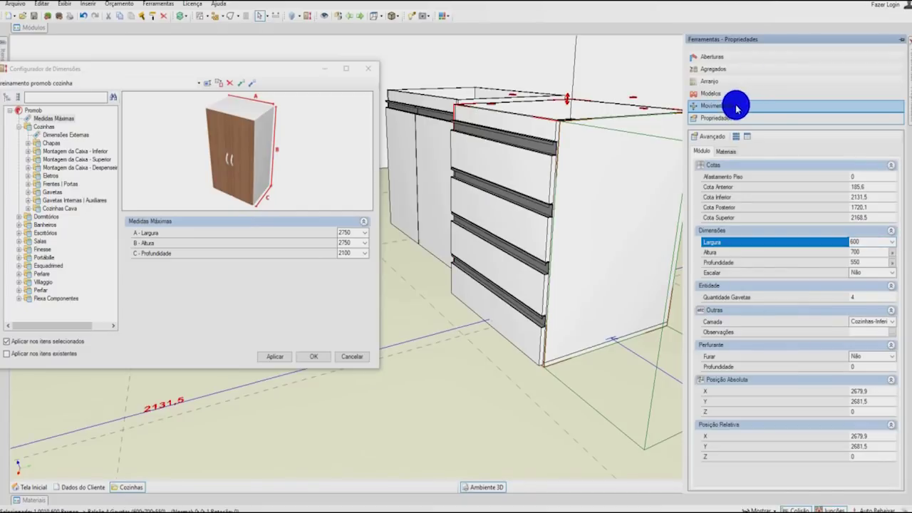
left_click(743, 59)
left_click_drag(776, 257, 767, 397)
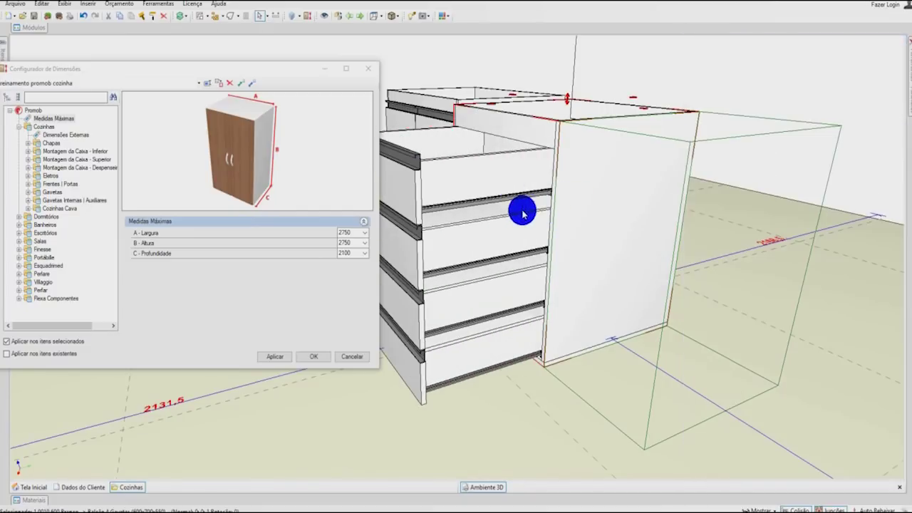
middle_click_drag(532, 214, 634, 198)
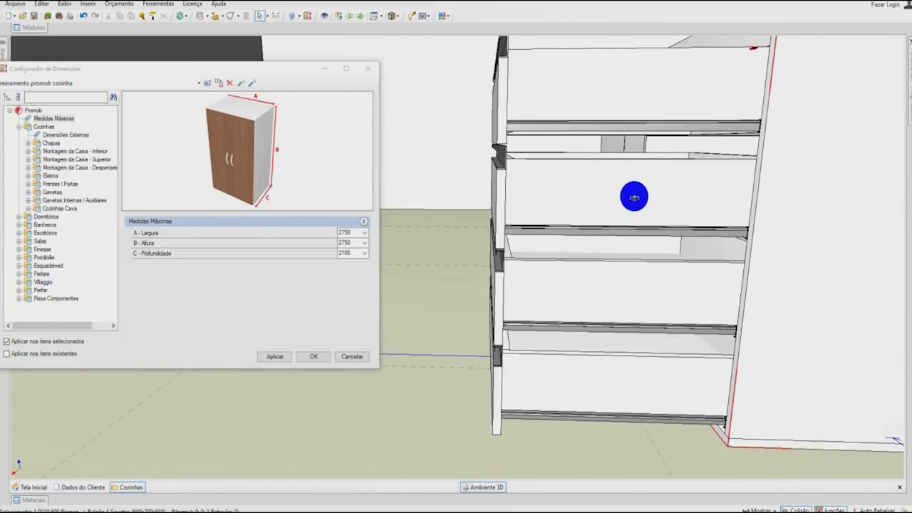
In the Gavetas Folgas settings, set Folga até Fundo da Caixa to 100 and apply it to the selected drawer cabinet
left_click(28, 193)
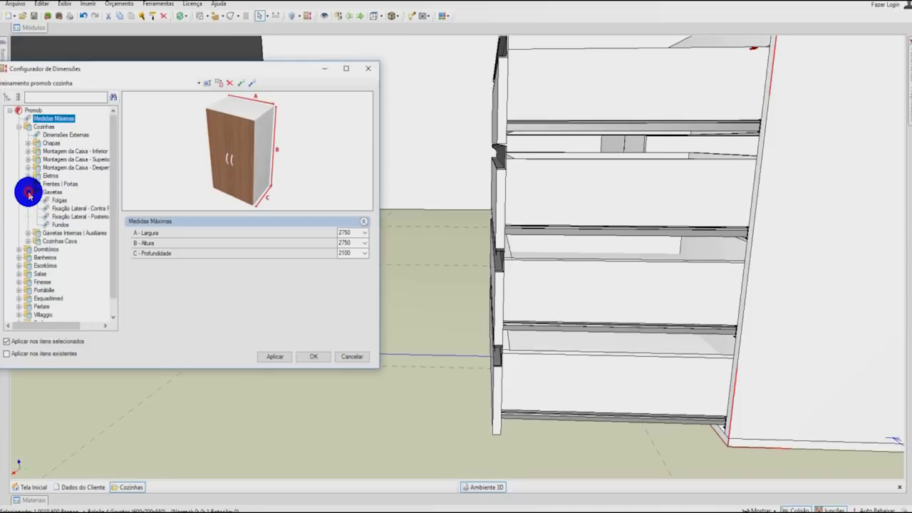
left_click(67, 202)
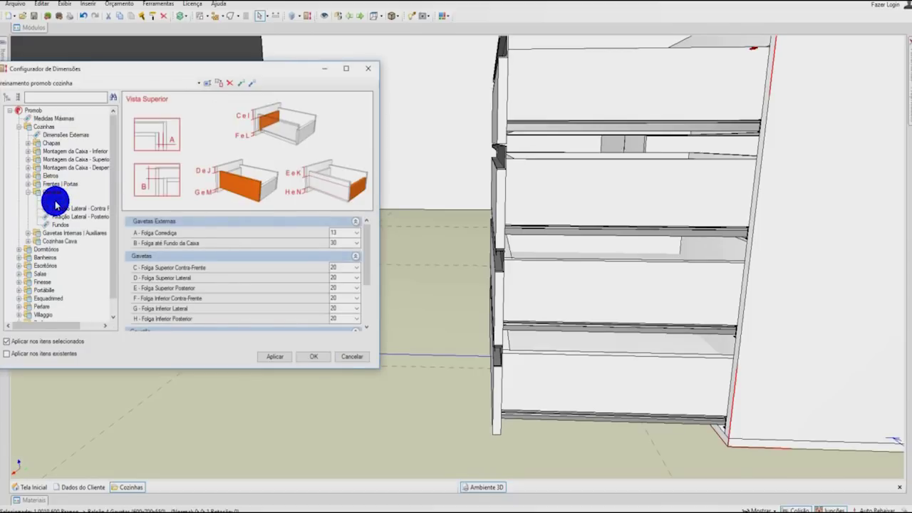
left_click(397, 246)
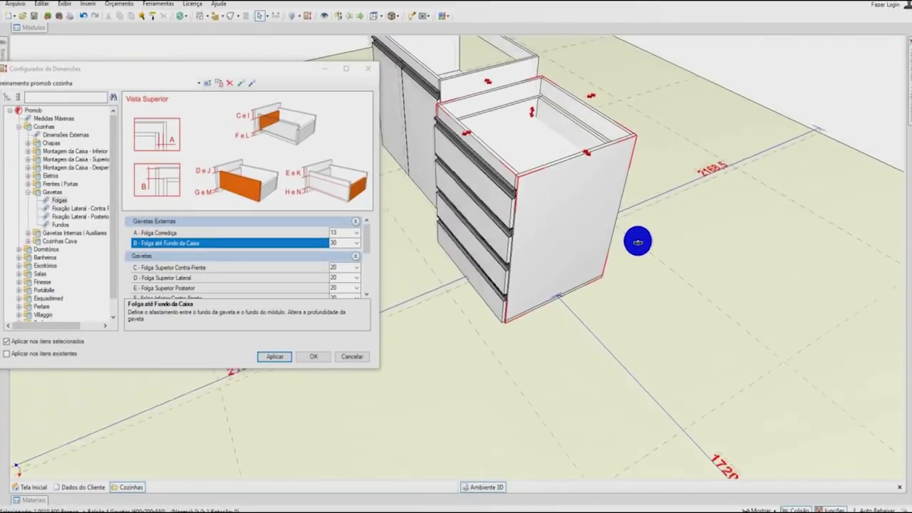
middle_click_drag(620, 231, 592, 268)
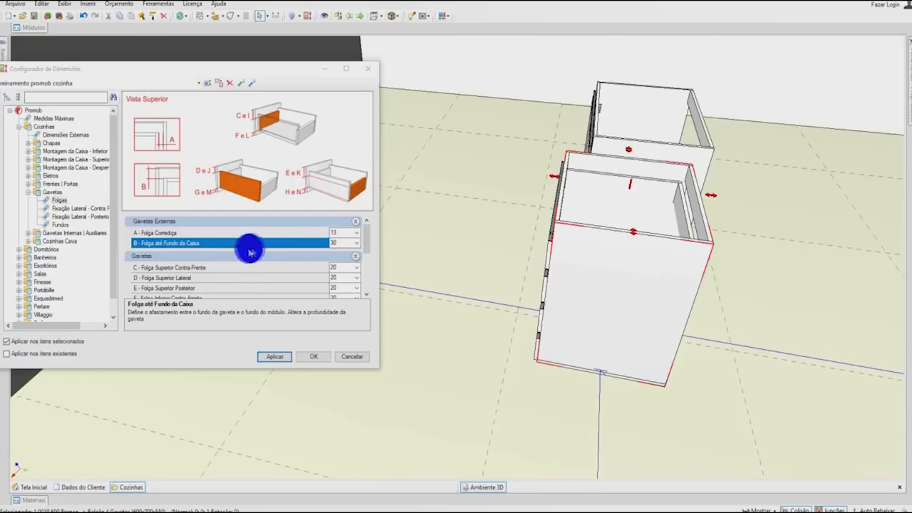
left_click(330, 232)
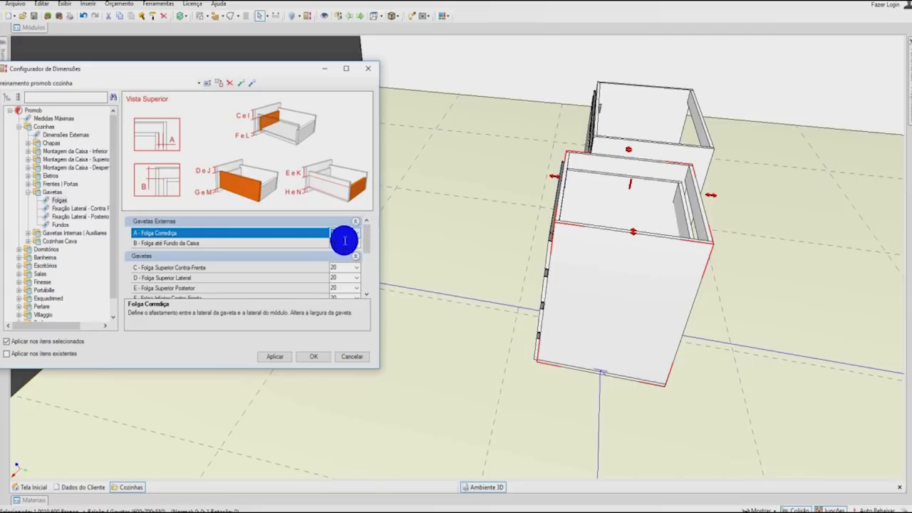
left_click(340, 242)
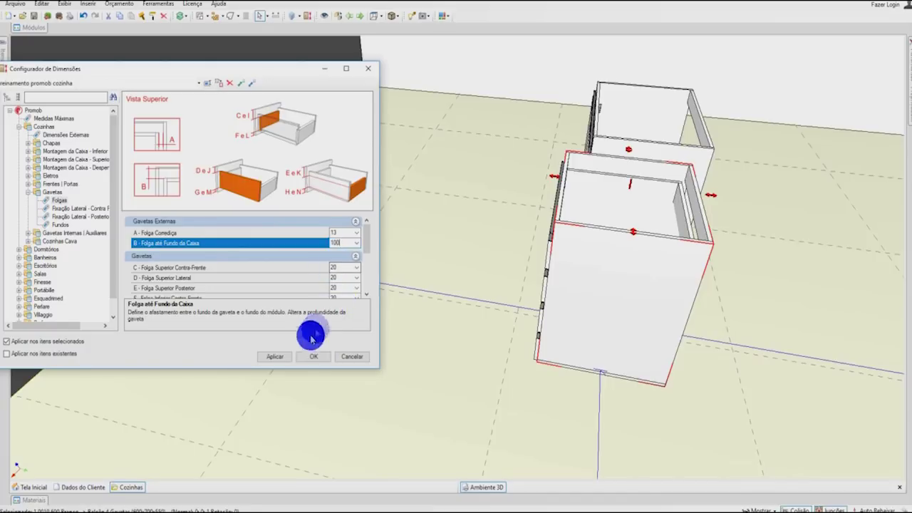
left_click(279, 358)
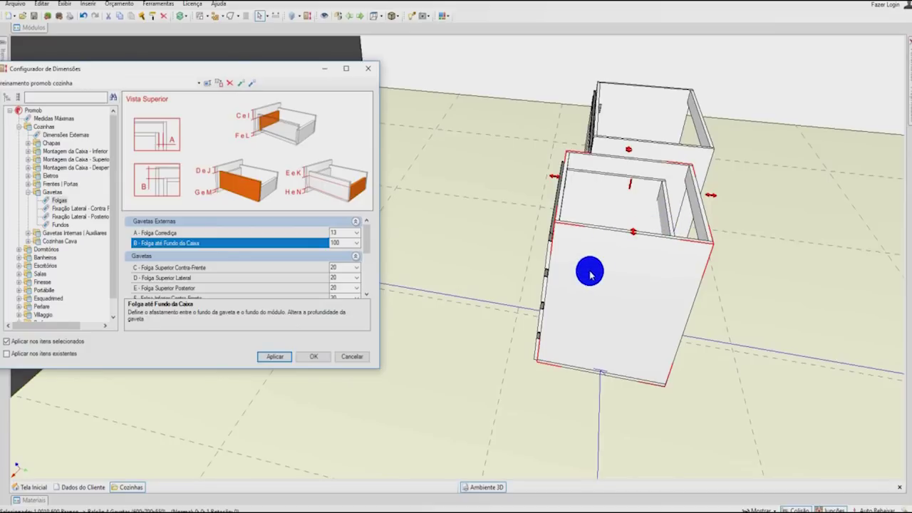
Open the cabinet's drawers by 400 and review the Gavetas and Gavetão clearances against the drawer boxes
left_click(611, 294)
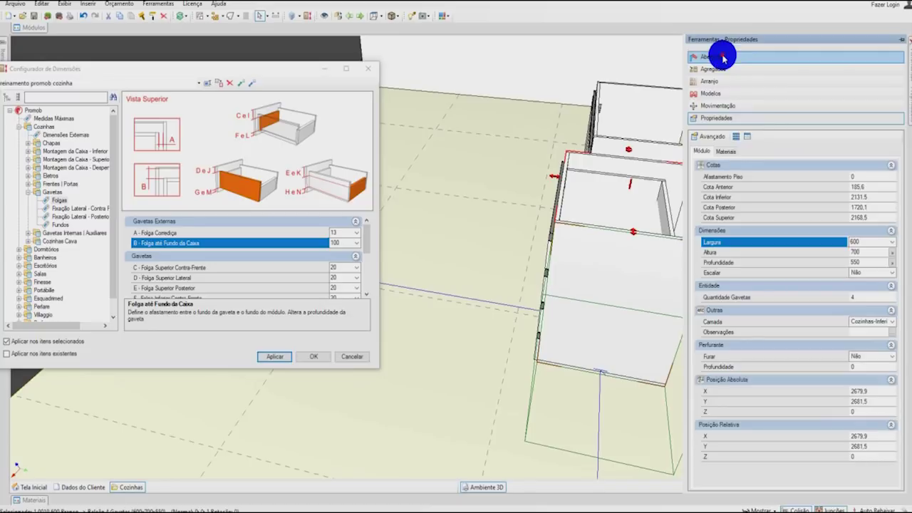
left_click(722, 56)
left_click_drag(765, 255, 708, 397)
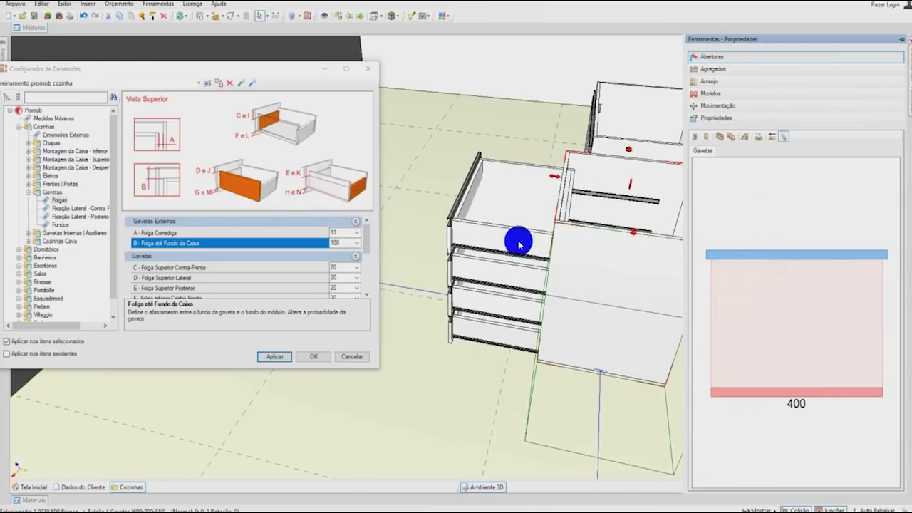
middle_click_drag(507, 287, 540, 210)
scroll(514, 249, "up", 5)
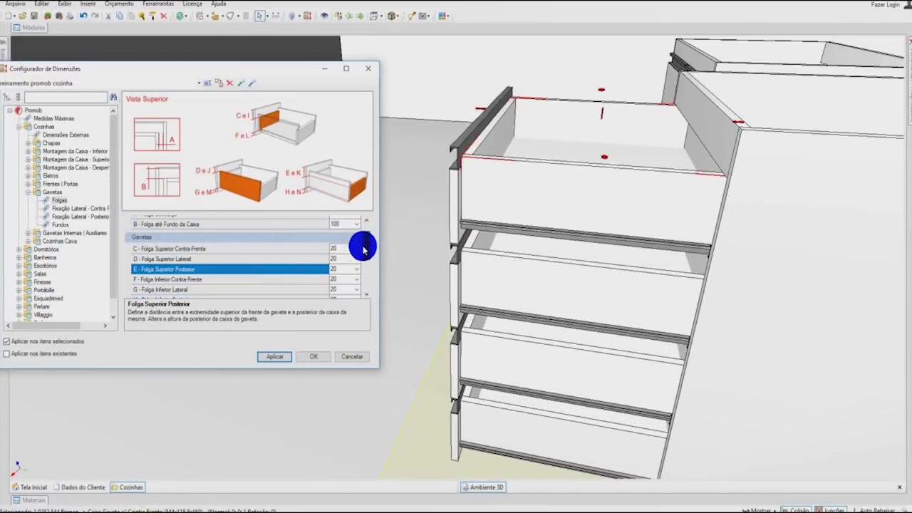
left_click_drag(362, 245, 363, 282)
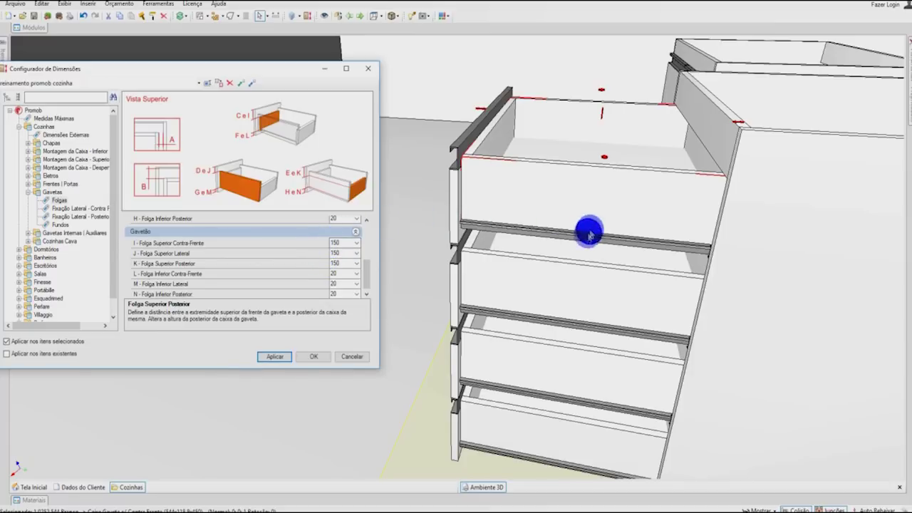
Review the Gavetas and Gavetão clearance values and examine the underside and bottom of the opened top drawer box
left_click_drag(366, 272, 369, 230)
left_click(552, 209)
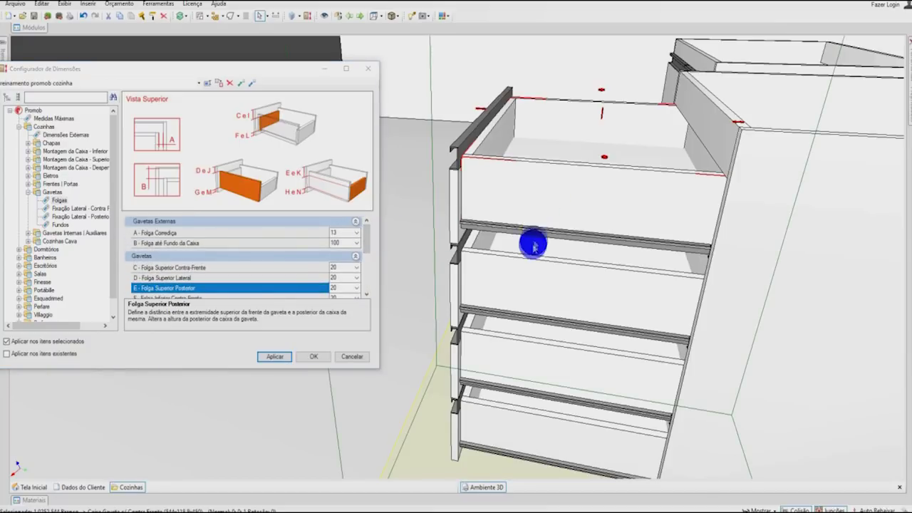
scroll(533, 265, "up", 6)
scroll(533, 262, "up", 5)
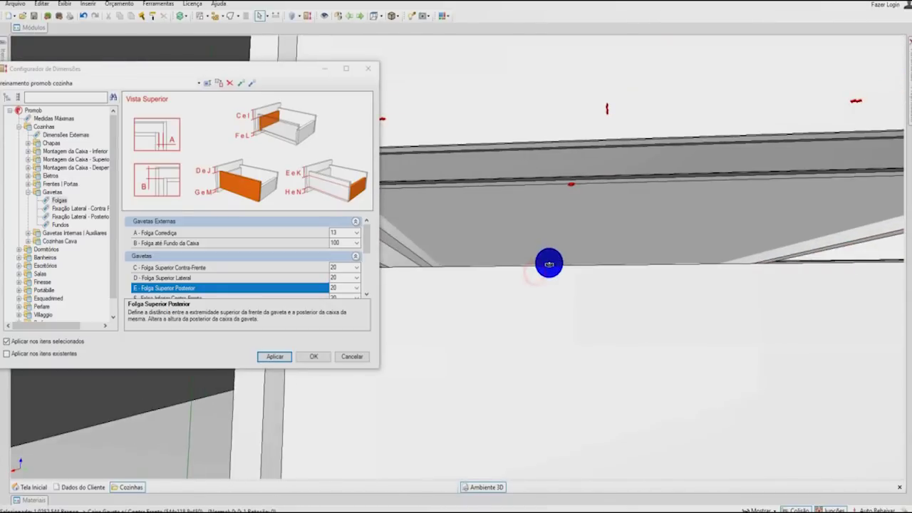
scroll(548, 264, "down", 5)
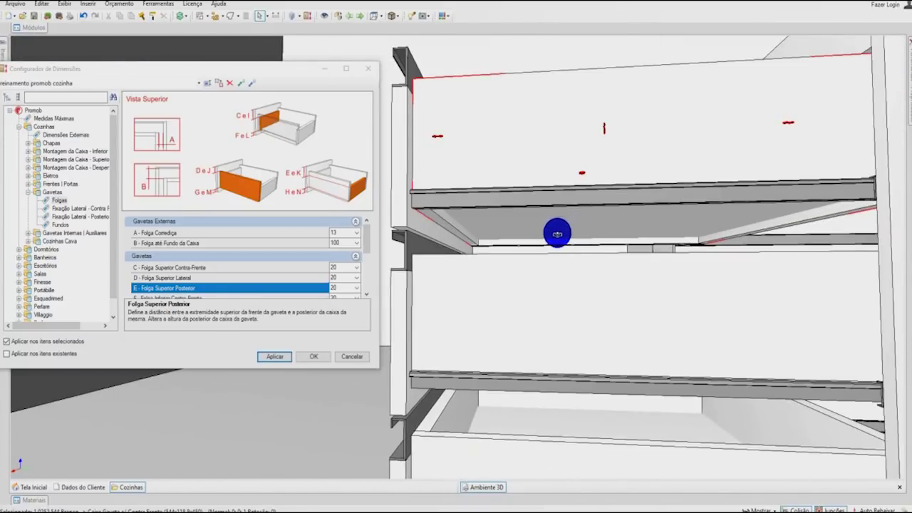
left_click(539, 220)
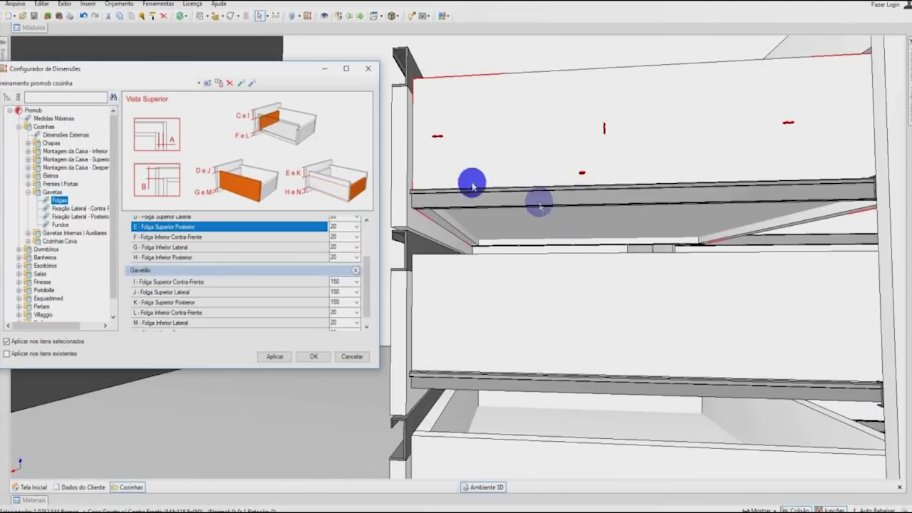
In the Chapas > Gavetas > Fundo settings, set Espessura da Chapa to 6 and apply it to the selected drawer box
left_click(28, 145)
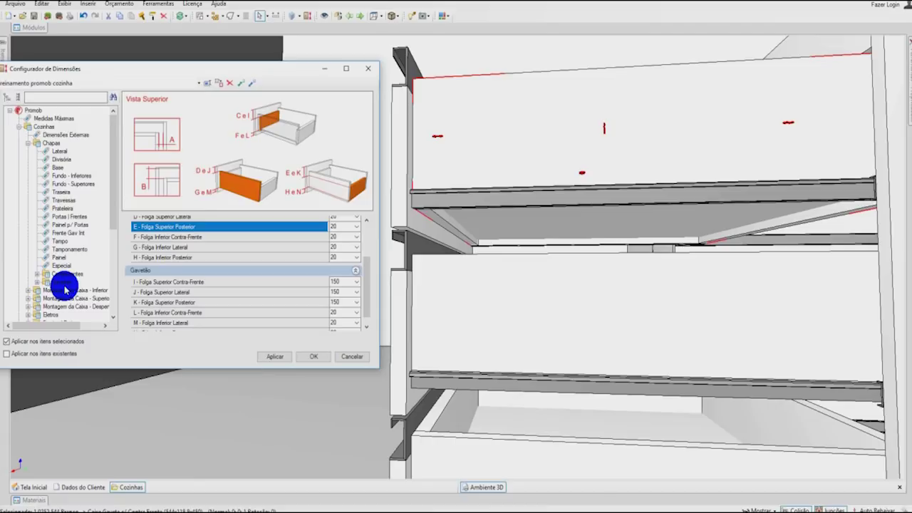
scroll(62, 281, "down", 1)
left_click(38, 258)
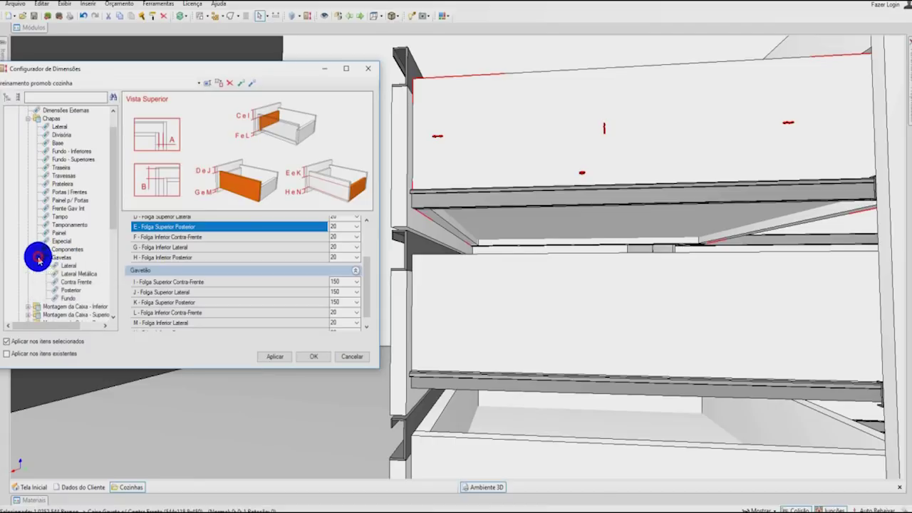
scroll(75, 281, "down", 1)
left_click(71, 275)
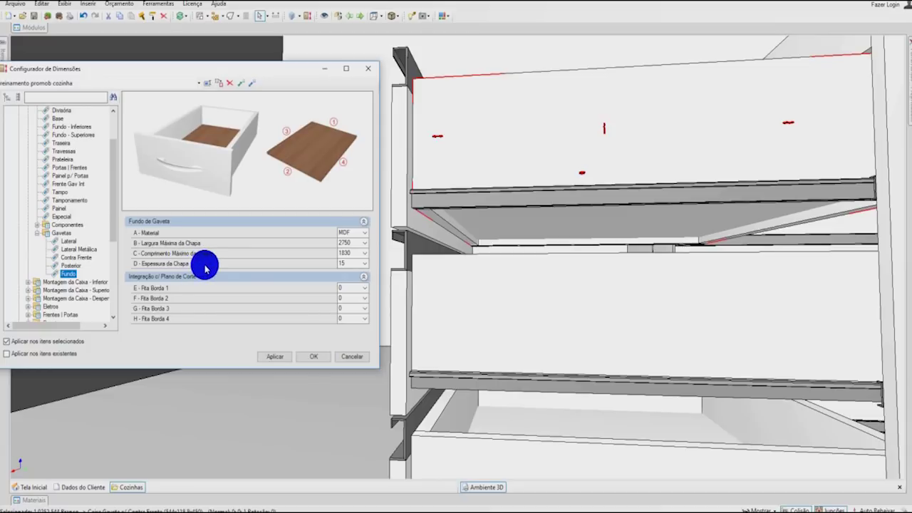
left_click(363, 264)
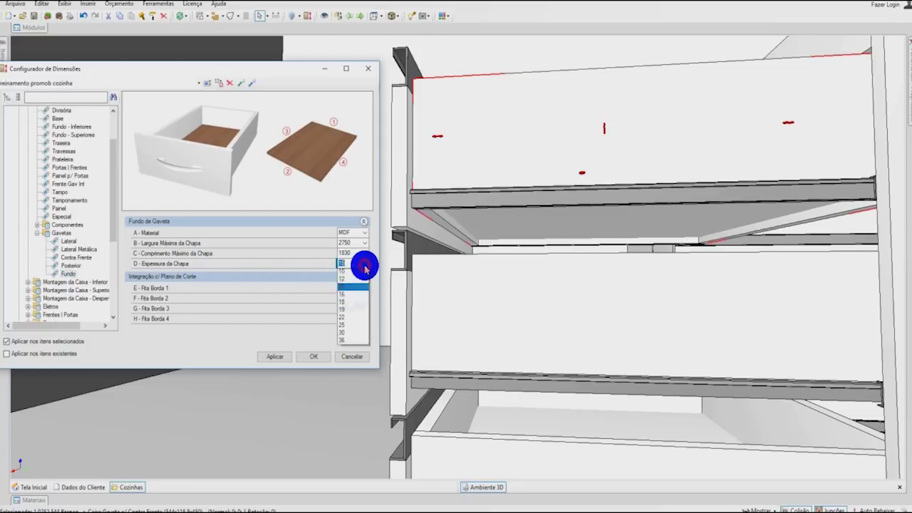
left_click(342, 281)
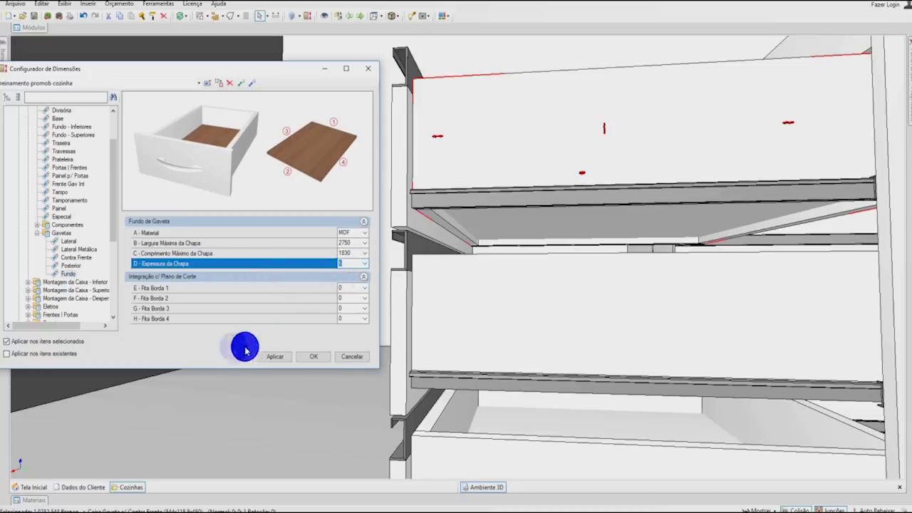
left_click(274, 357)
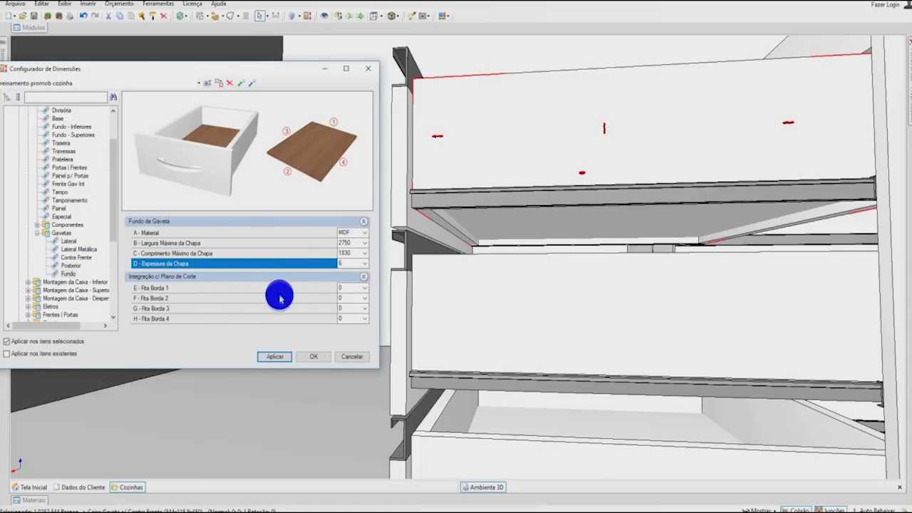
In the Gavetas Fundos settings, set Avanço Fundo sobre Lateral, Frente/Contra Frente and Posterior to 15 and Recuo Fundo to 6, and apply them
scroll(37, 178, "up", 2)
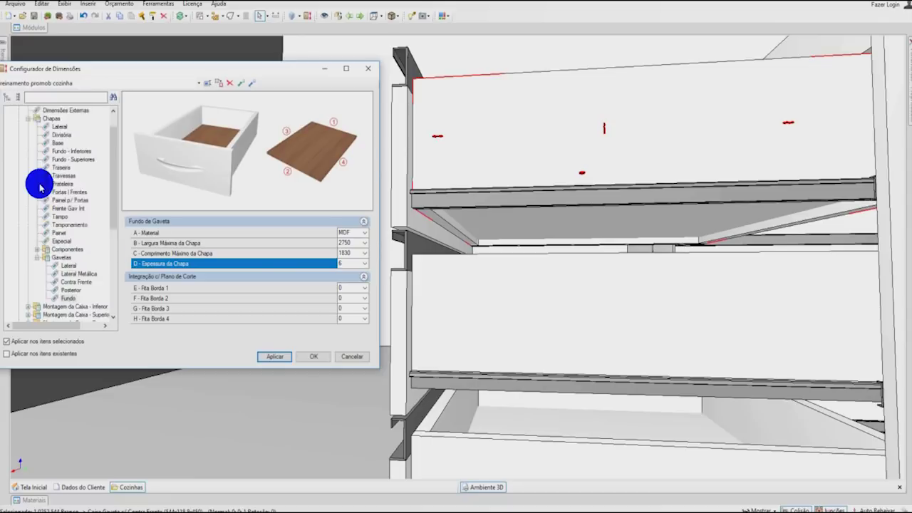
left_click(26, 144)
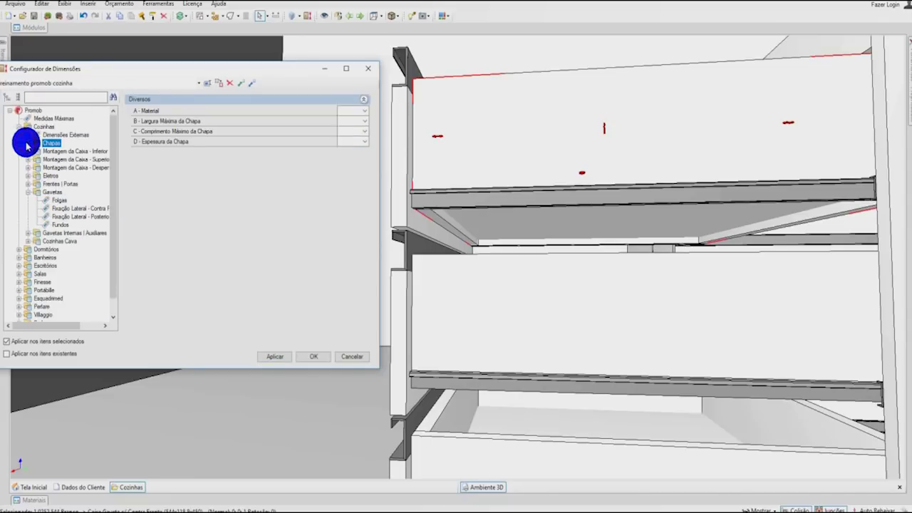
left_click(19, 128)
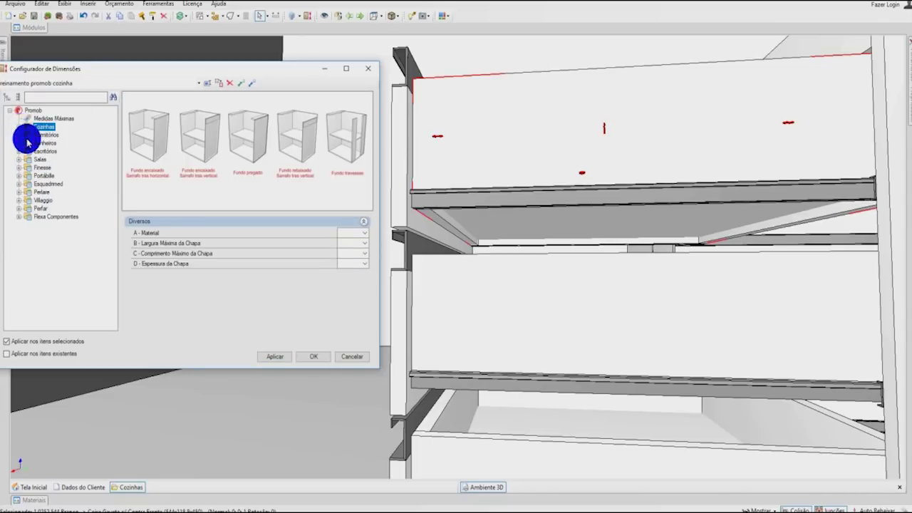
left_click(20, 127)
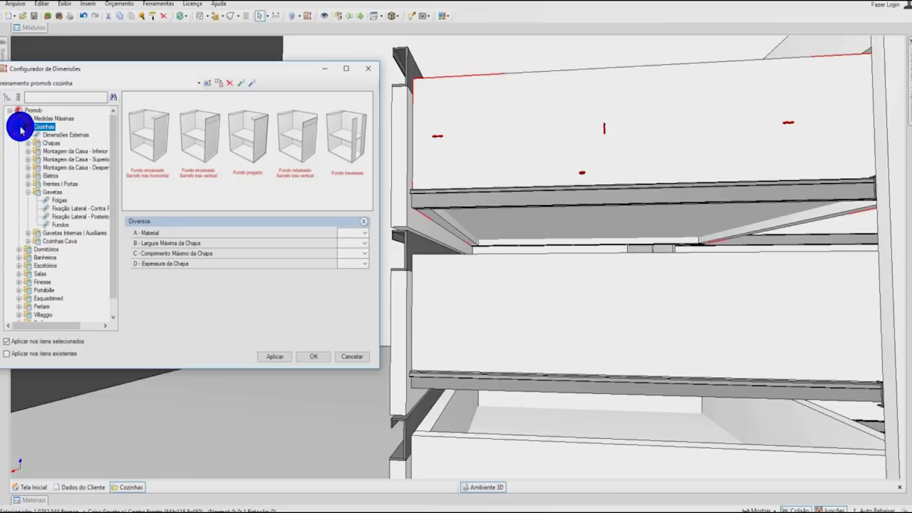
left_click(64, 225)
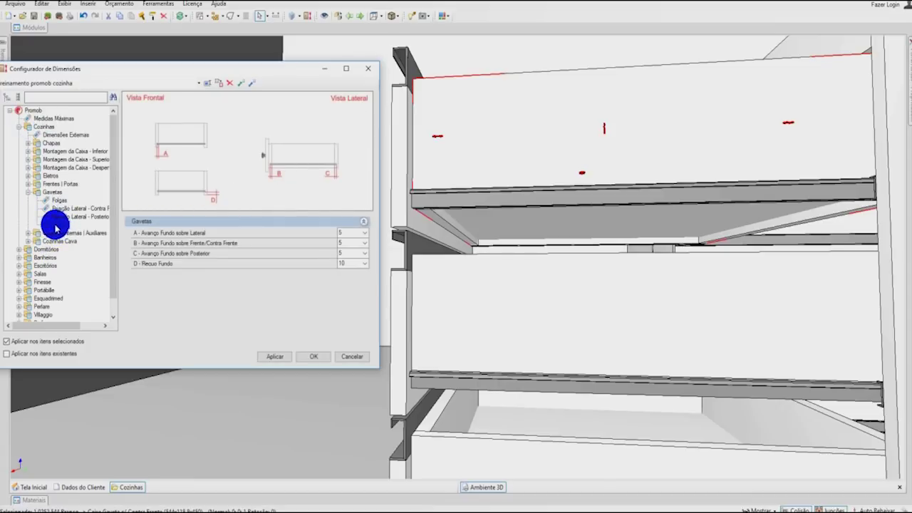
left_click(345, 233)
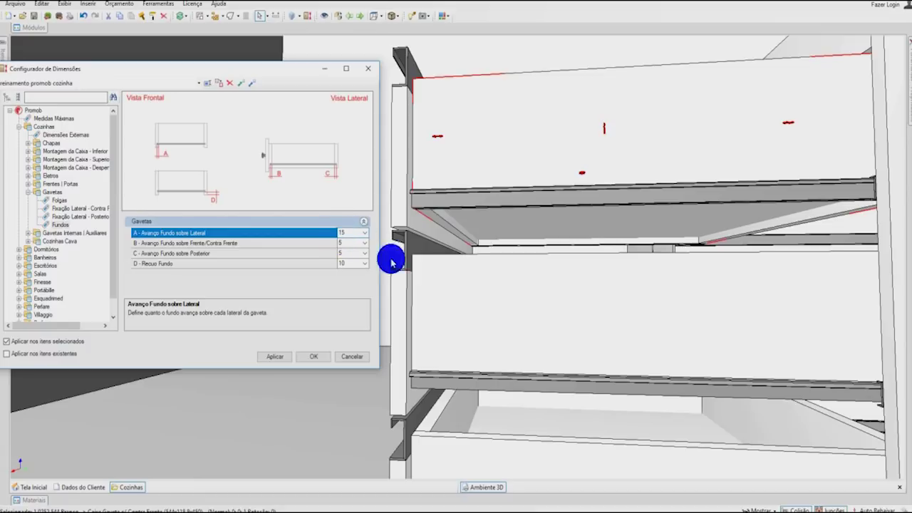
left_click(339, 242)
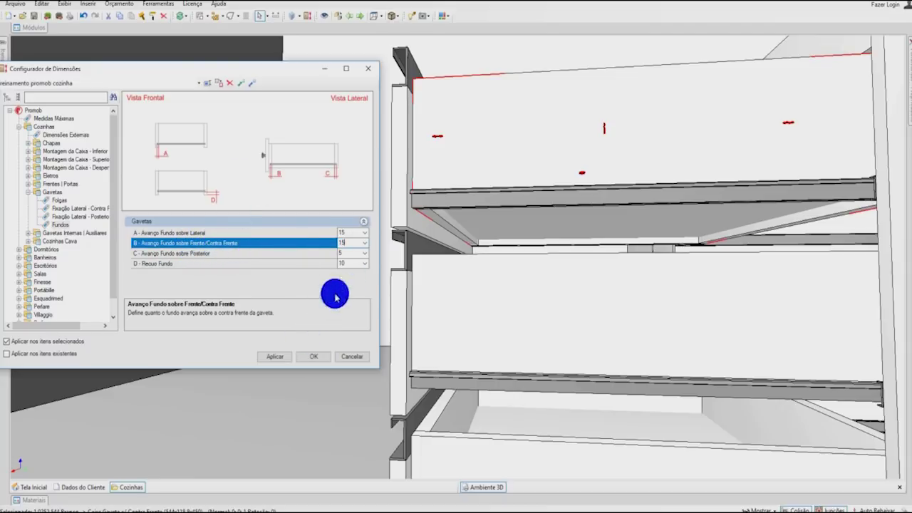
left_click(344, 253)
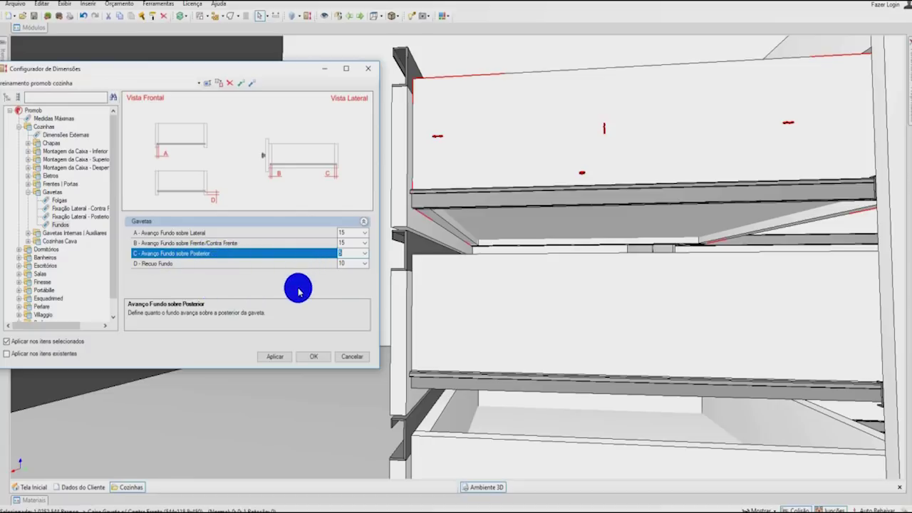
left_click(348, 264)
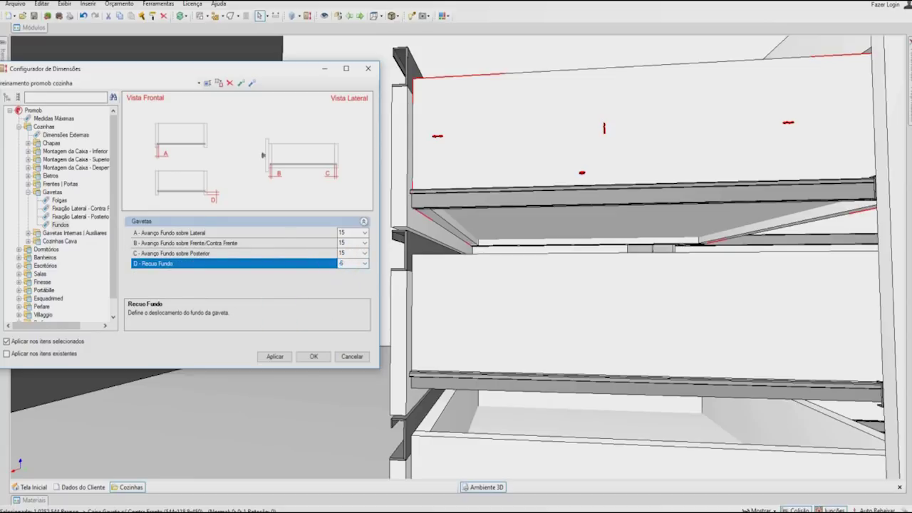
left_click(276, 356)
Change the drawer cabinet's Corrediças model to 450 Telescópica
left_click(662, 218)
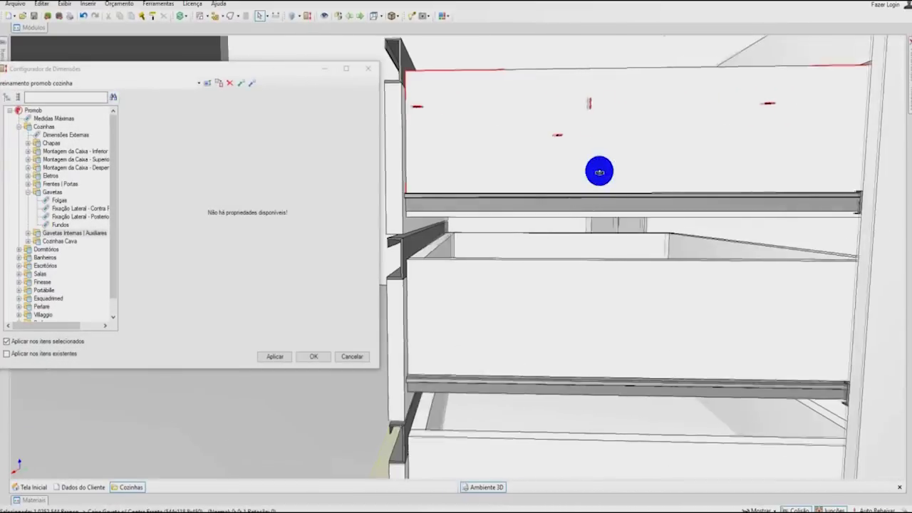
scroll(599, 173, "down", 2)
middle_click_drag(601, 179, 623, 176)
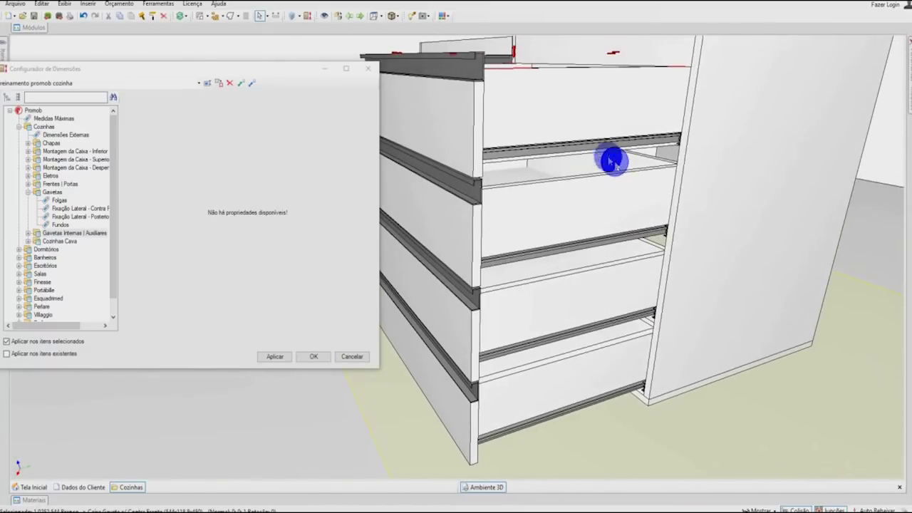
left_click(570, 141)
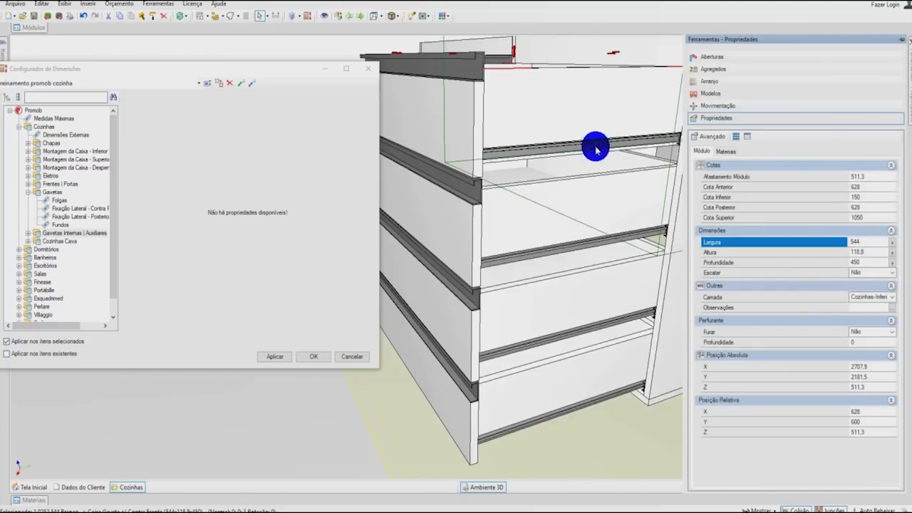
left_click(727, 97)
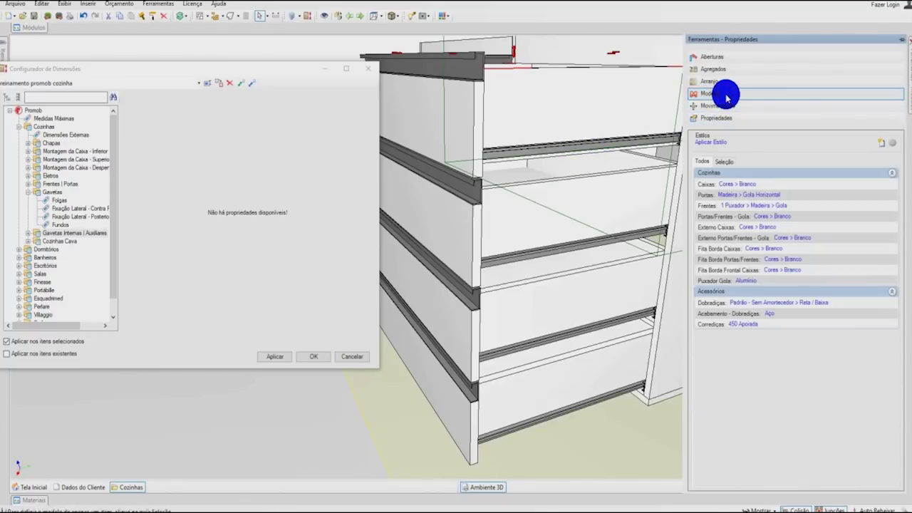
left_click(747, 326)
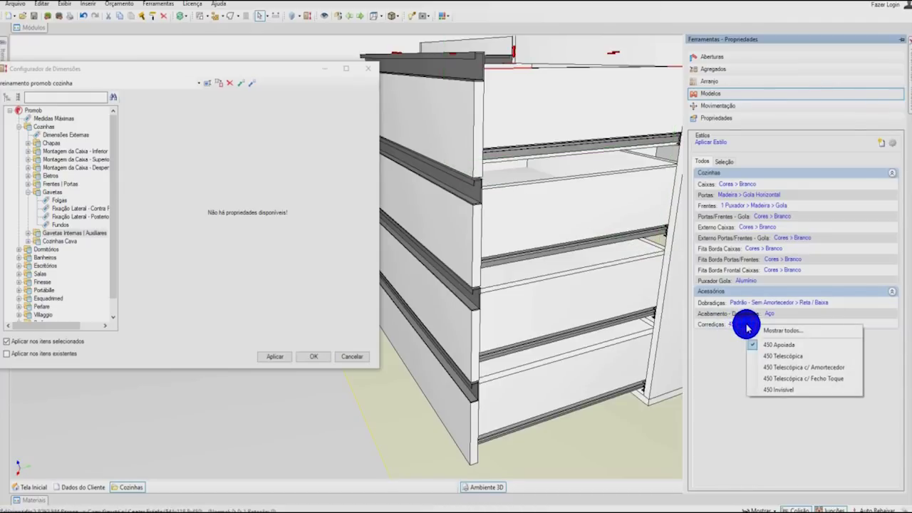
left_click(790, 356)
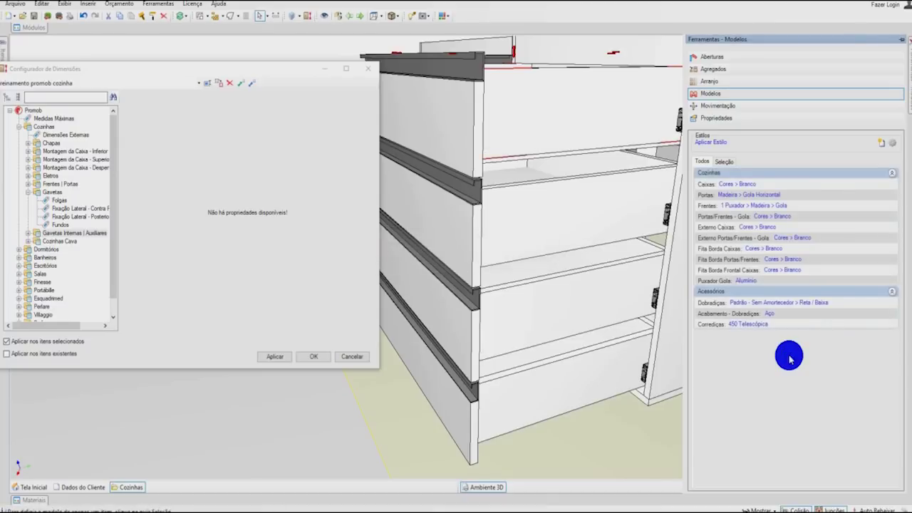
Reapply the 400 opening to the top drawer and to the whole drawer cabinet to extend the telescopic slides
left_click(705, 56)
left_click_drag(769, 391, 727, 438)
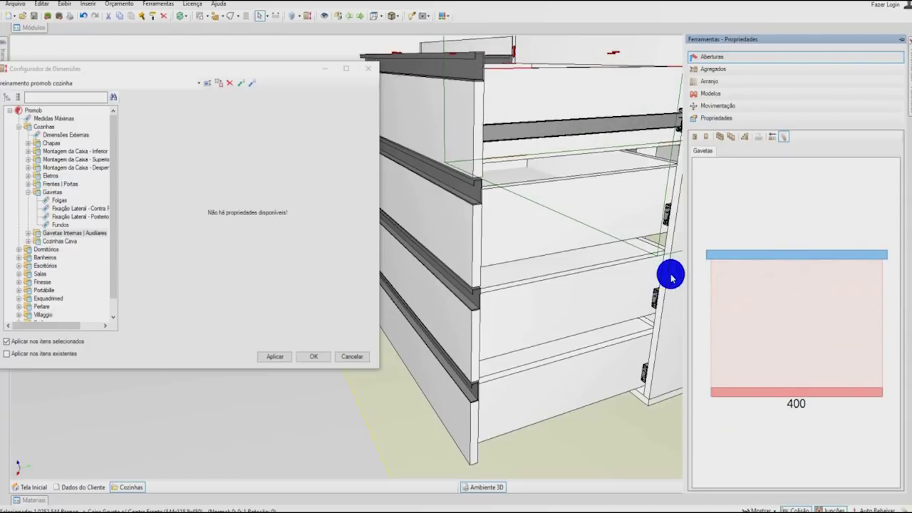
left_click_drag(757, 396, 784, 392)
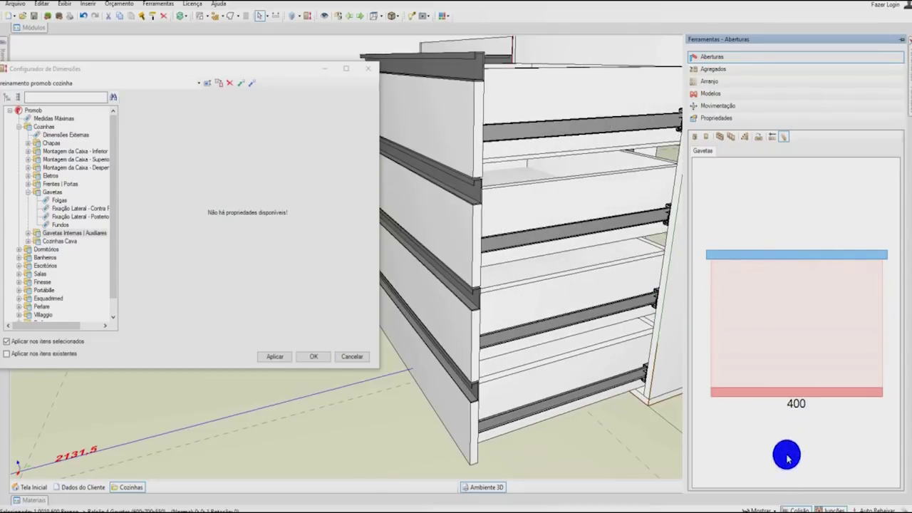
left_click(541, 137)
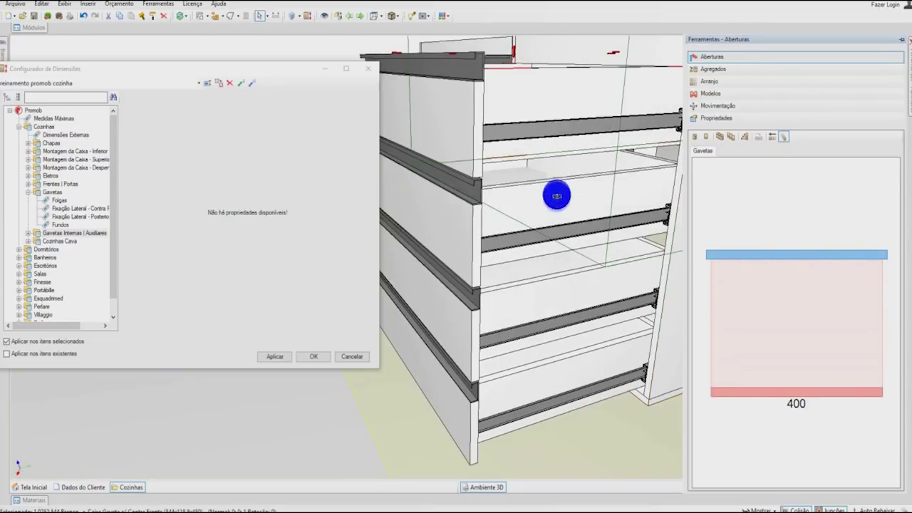
Close all the drawers of the four-drawer cabinet and clear the cabinet selection
middle_click_drag(582, 199, 494, 67)
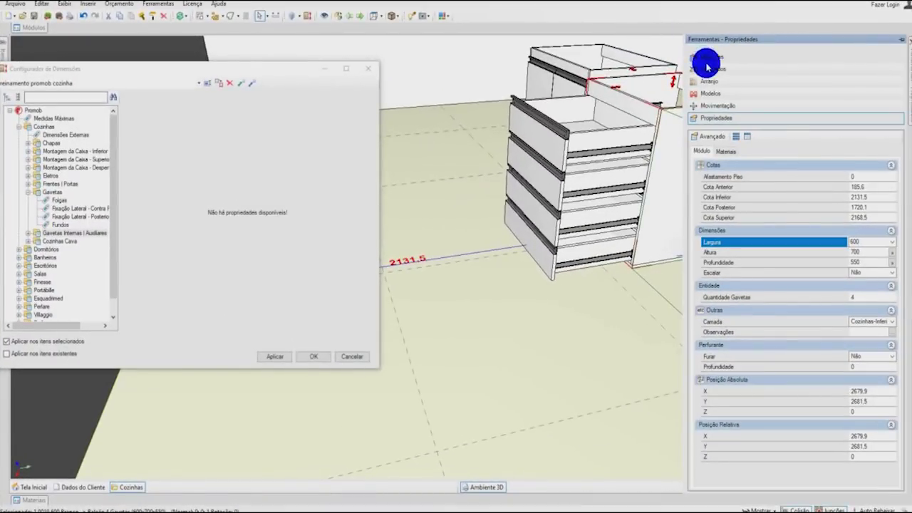
left_click(711, 56)
left_click_drag(753, 390, 776, 235)
left_click(586, 287)
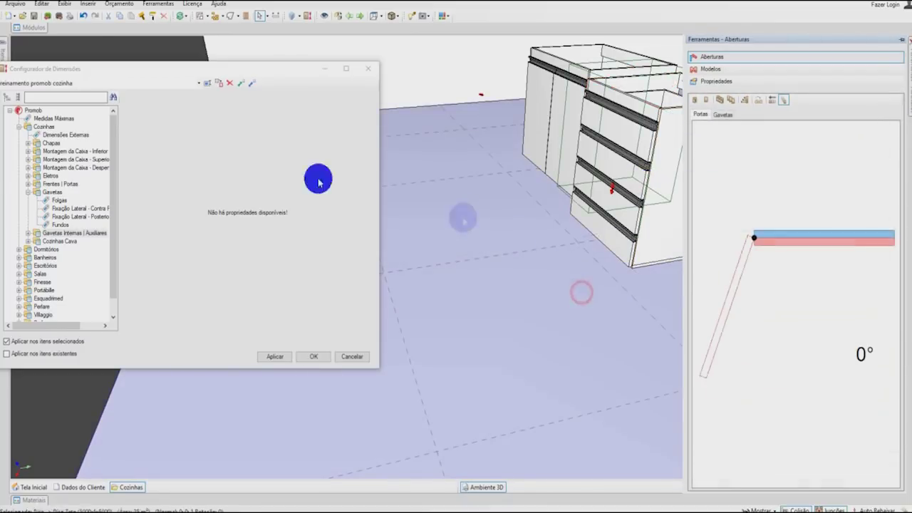
Insert a 4G 500mm lower drawer cabinet from the kitchen modules next to the existing four-drawer cabinet
left_click(31, 29)
left_click_drag(257, 67, 178, 177)
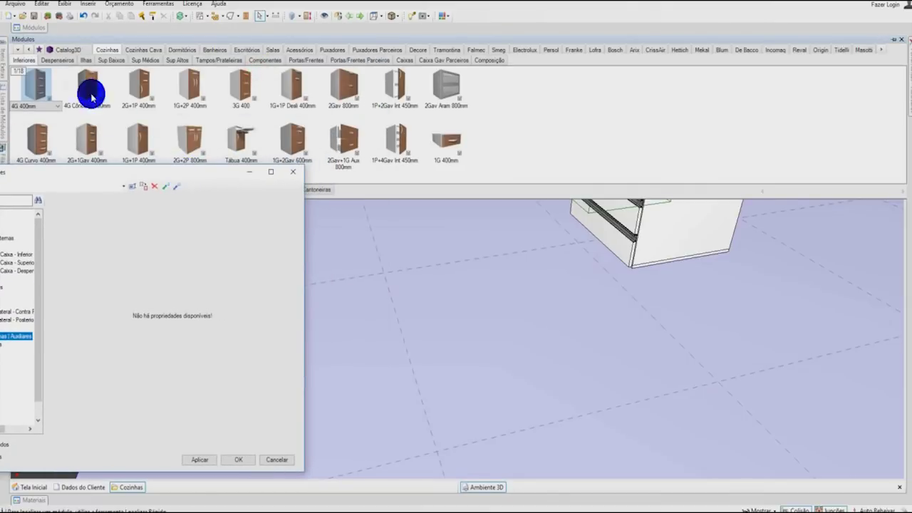
left_click(52, 106)
left_click(52, 136)
left_click_drag(39, 88, 746, 271)
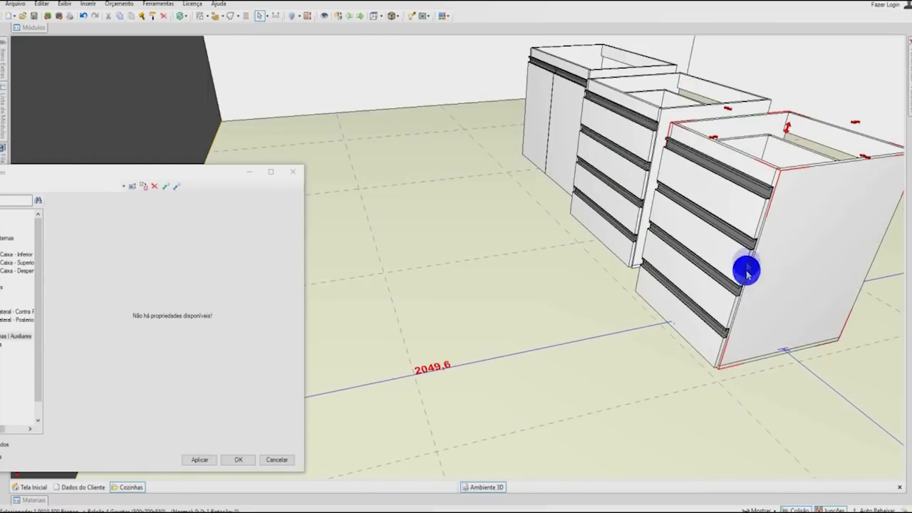
Delete the 500 mm drawer cabinet and move the 600 mm four-drawer cabinet against the two-door cabinet
middle_click_drag(806, 222, 685, 241)
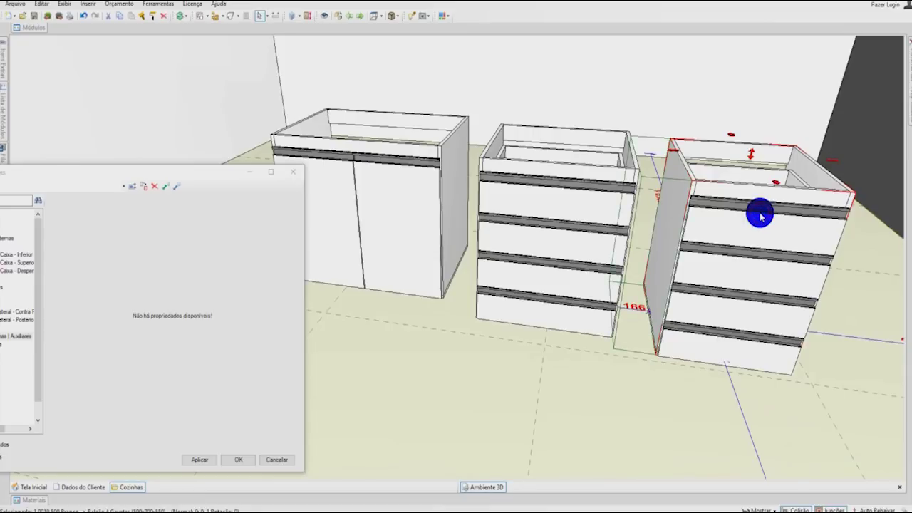
left_click_drag(761, 216, 511, 199)
Insert a 1Gav/Basc 800mm lower sink cabinet from the kitchen modules and place it beside the four-drawer cabinet
left_click_drag(226, 175, 318, 123)
left_click(28, 27)
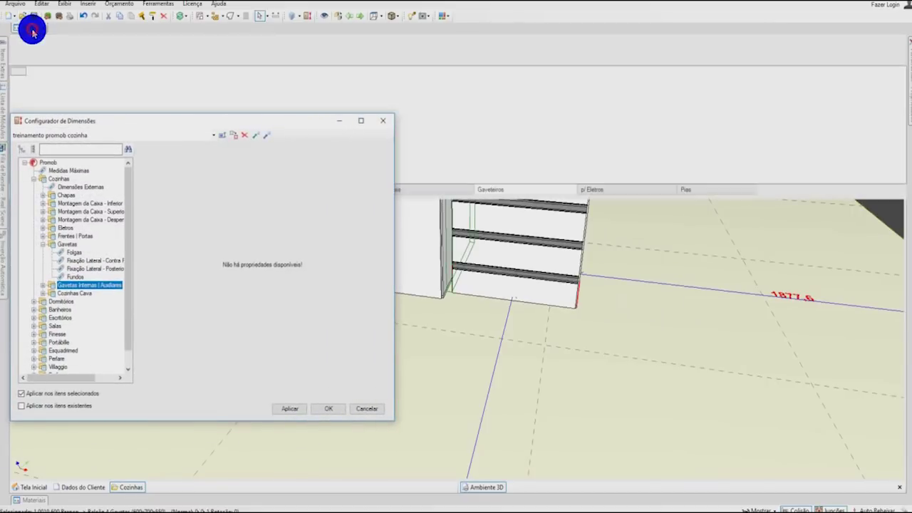
left_click_drag(249, 122, 698, 67)
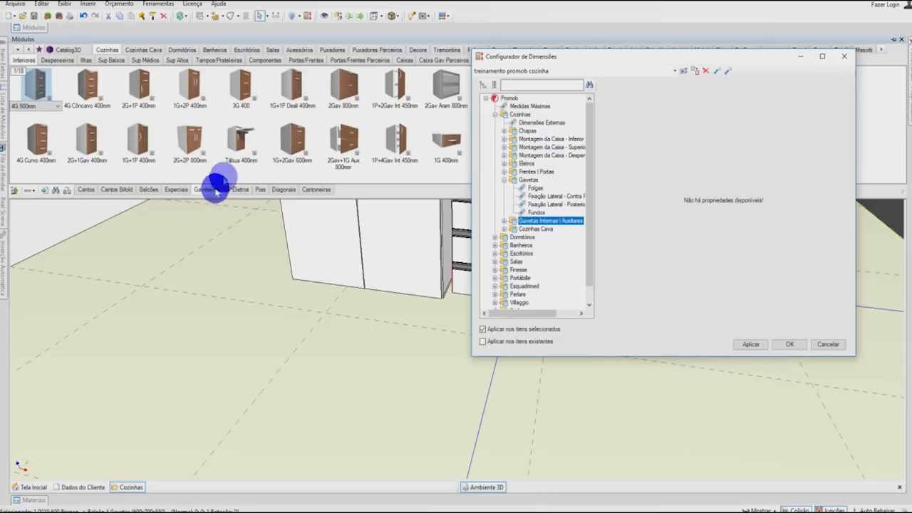
left_click(262, 190)
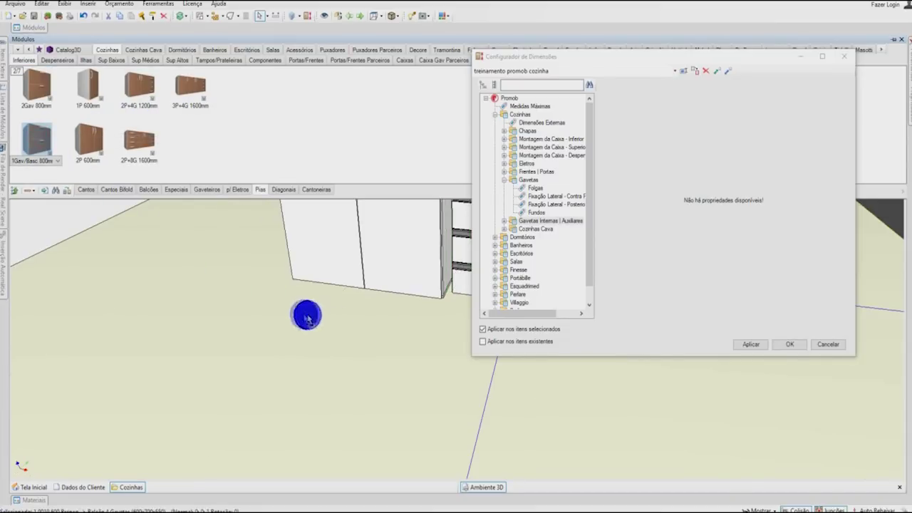
left_click(745, 395)
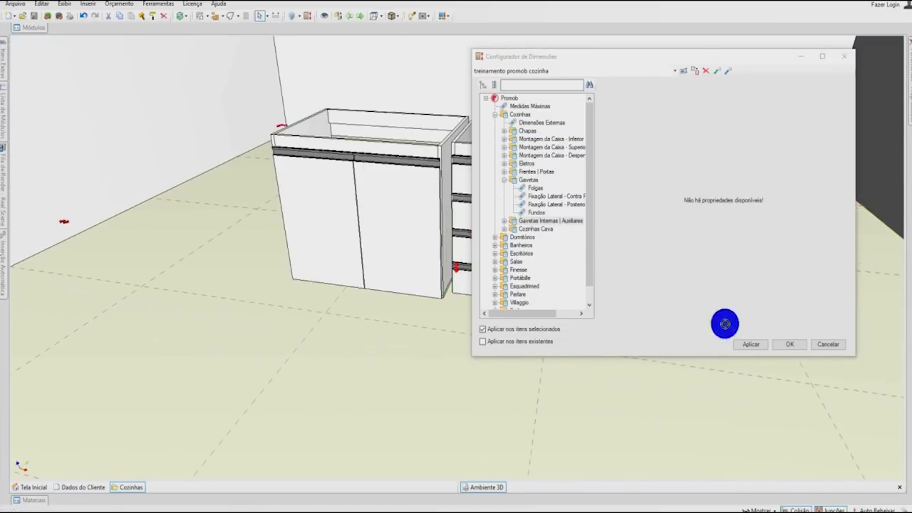
left_click(747, 434)
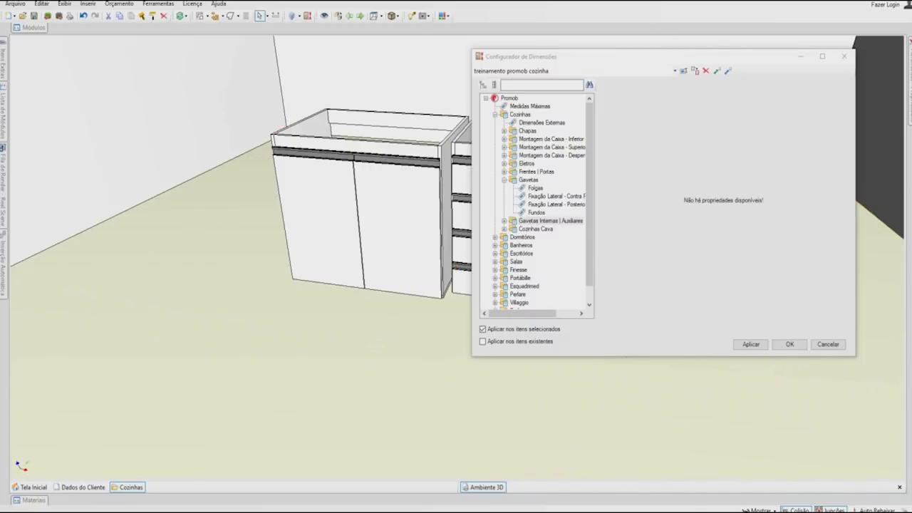
mouse_move(33, 26)
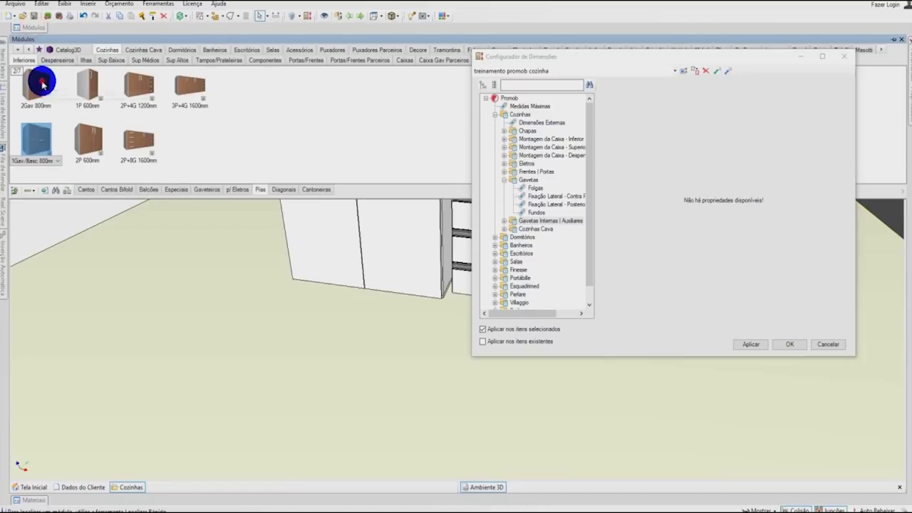
left_click(41, 84)
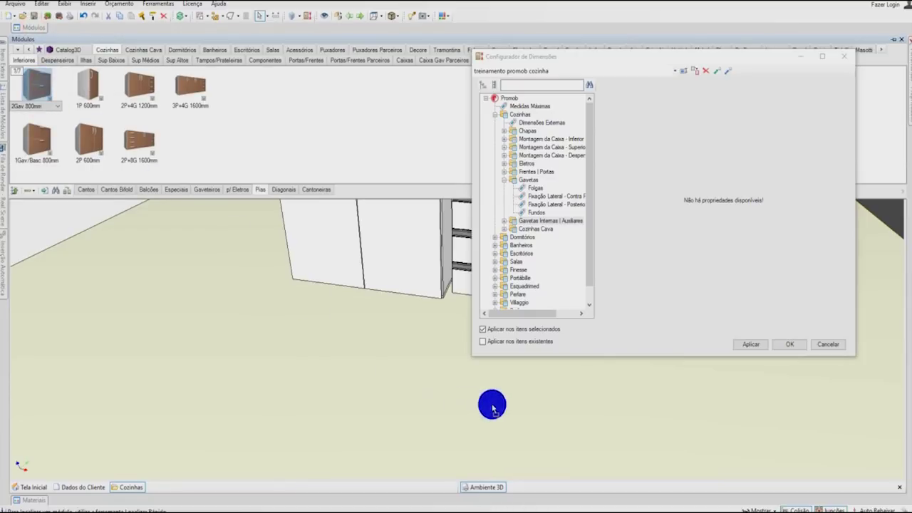
left_click(34, 148)
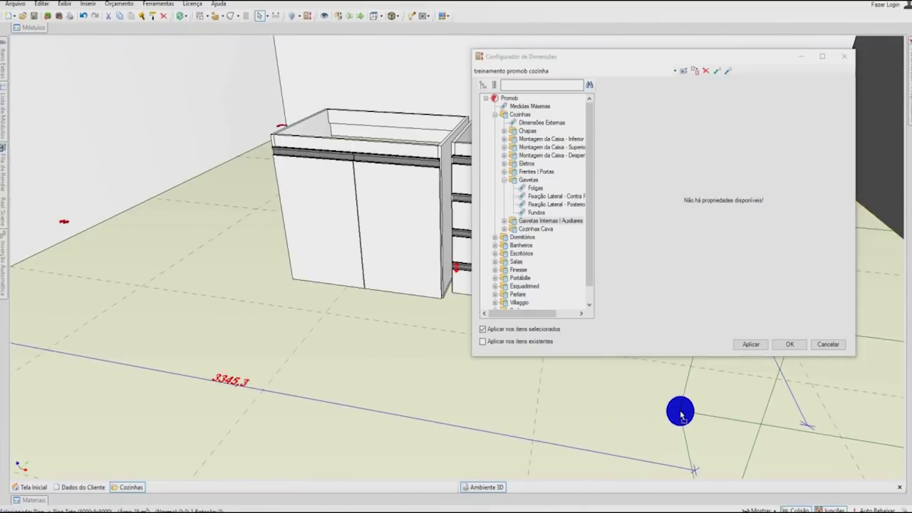
left_click(680, 367)
left_click_drag(767, 60, 379, 67)
left_click_drag(855, 364, 670, 230)
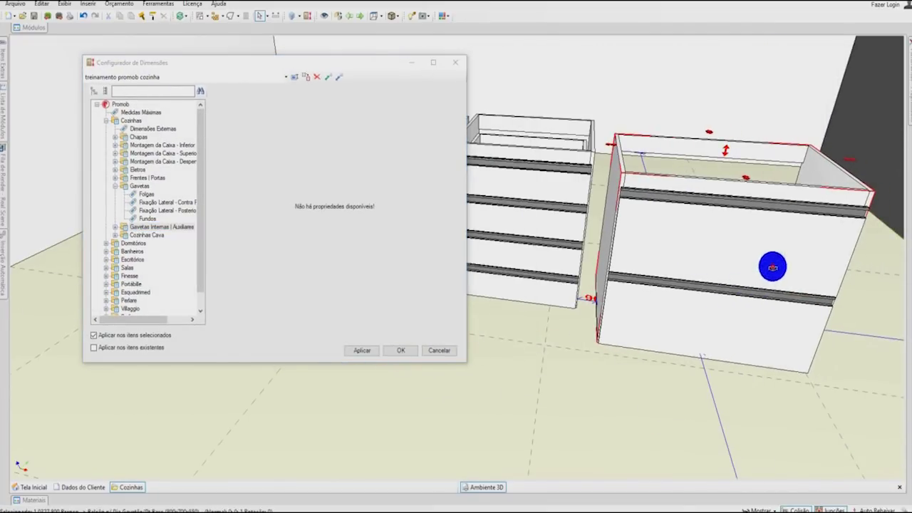
Examine the new sink cabinet's two fronts and side panel from close up
middle_click_drag(772, 266, 570, 238)
middle_click_drag(784, 293, 757, 260)
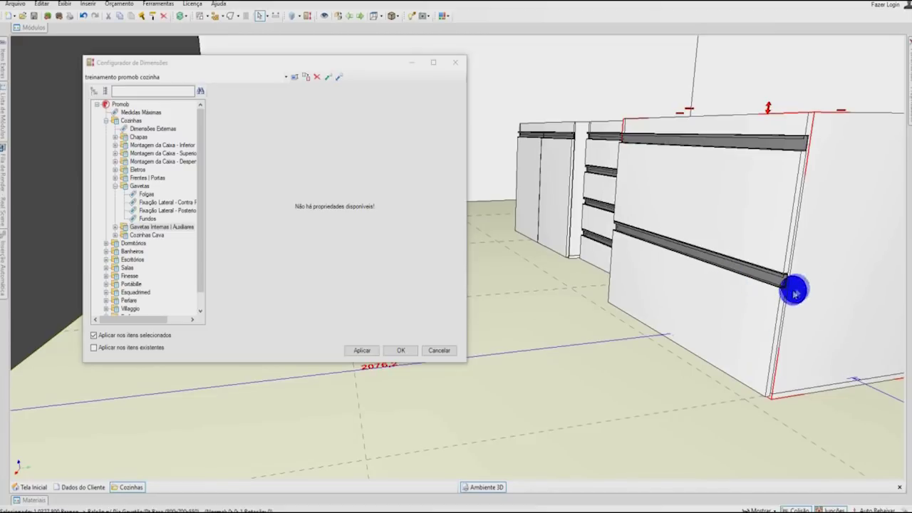
left_click(719, 293)
middle_click_drag(666, 210, 501, 223)
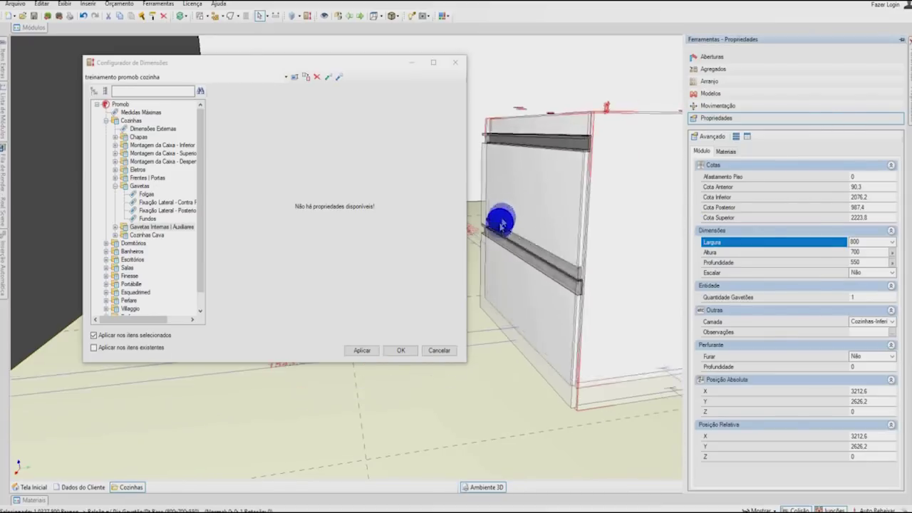
scroll(501, 223, "up", 3)
left_click_drag(251, 69, 178, 59)
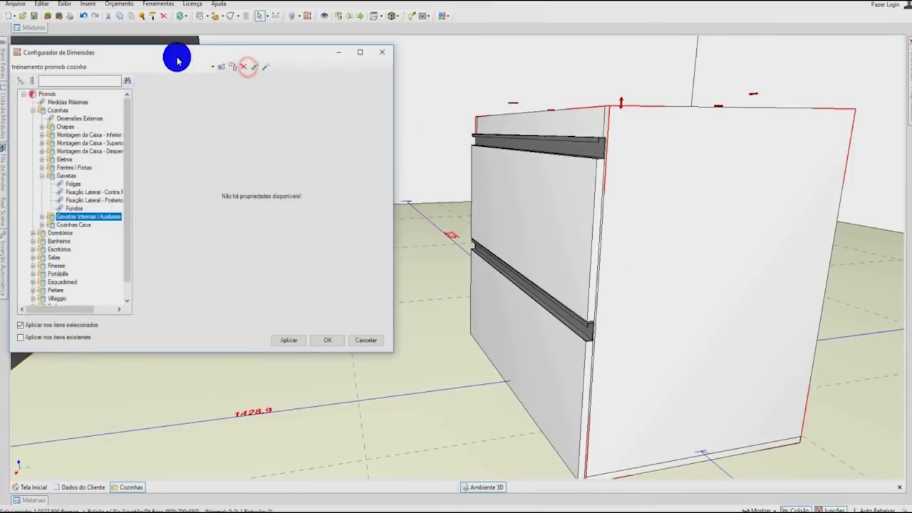
key("Down")
key("Down")
key("Down")
key("Down")
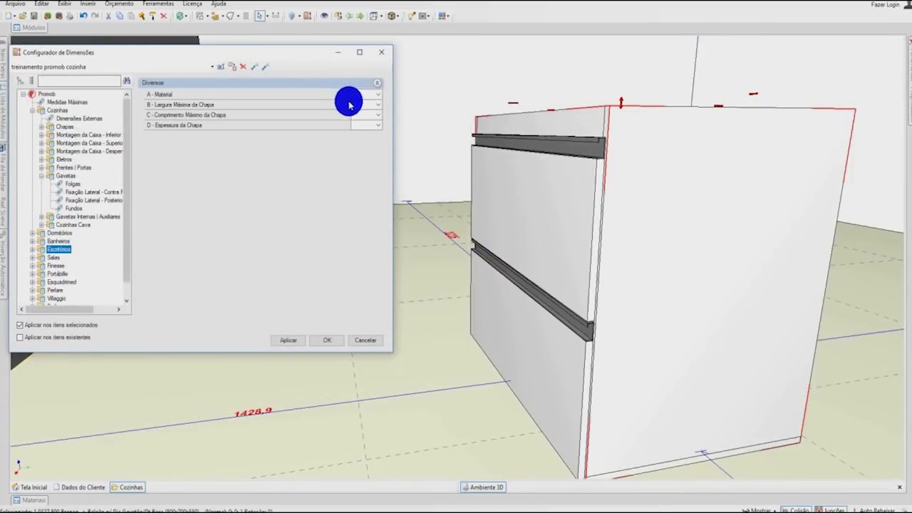
key("Down")
key("Down")
key("Down")
key("Down")
Open the sink cabinet's lower drawer by 400 and tilt its upper flap front to 22°
left_click(655, 214)
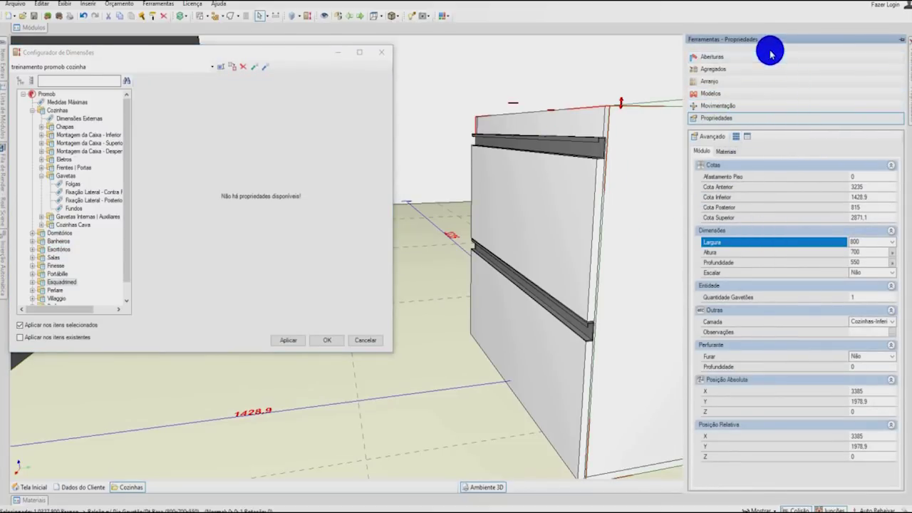
left_click(747, 57)
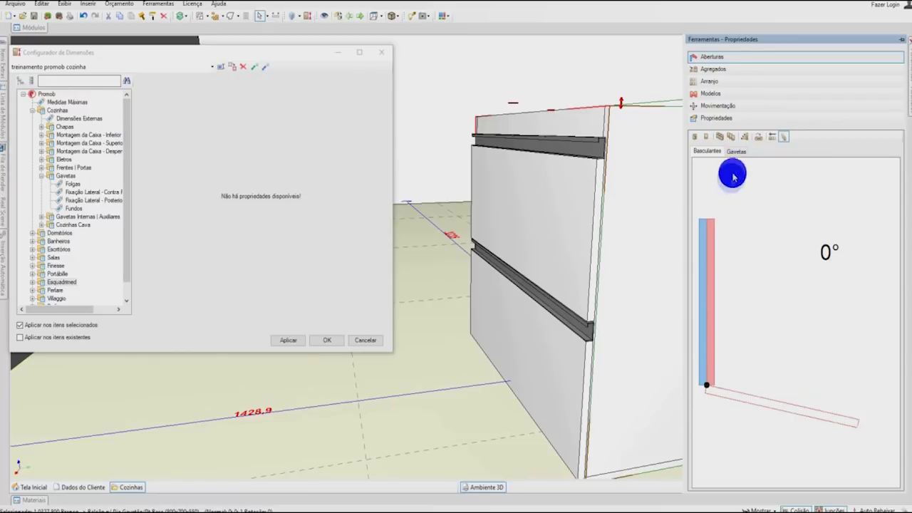
left_click(741, 152)
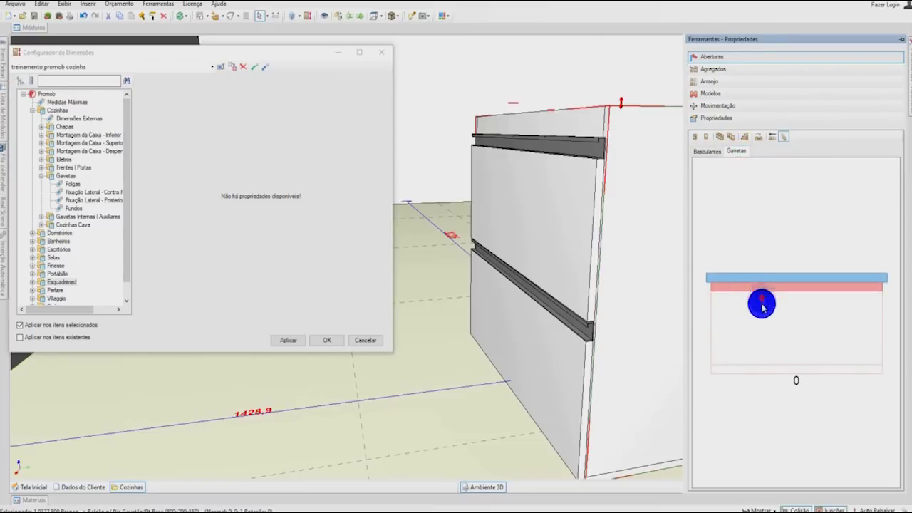
left_click_drag(761, 300, 754, 398)
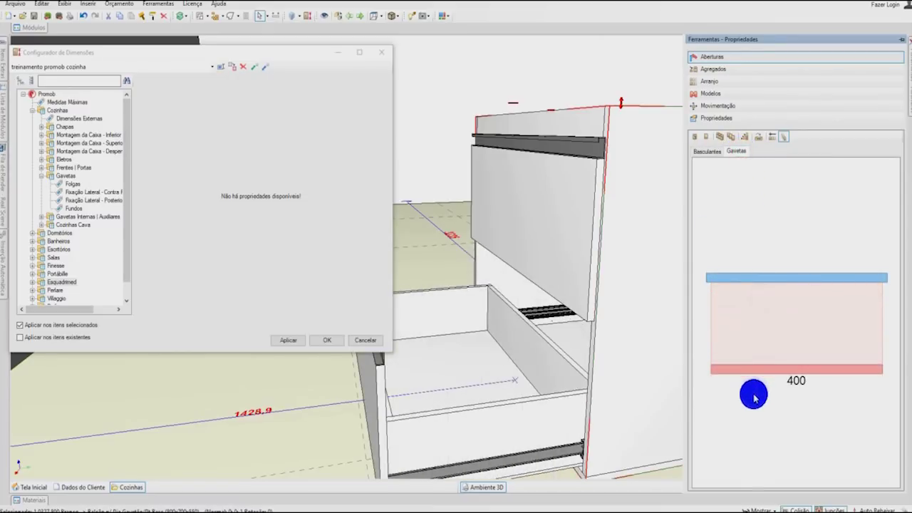
left_click(717, 154)
left_click_drag(741, 206, 766, 235)
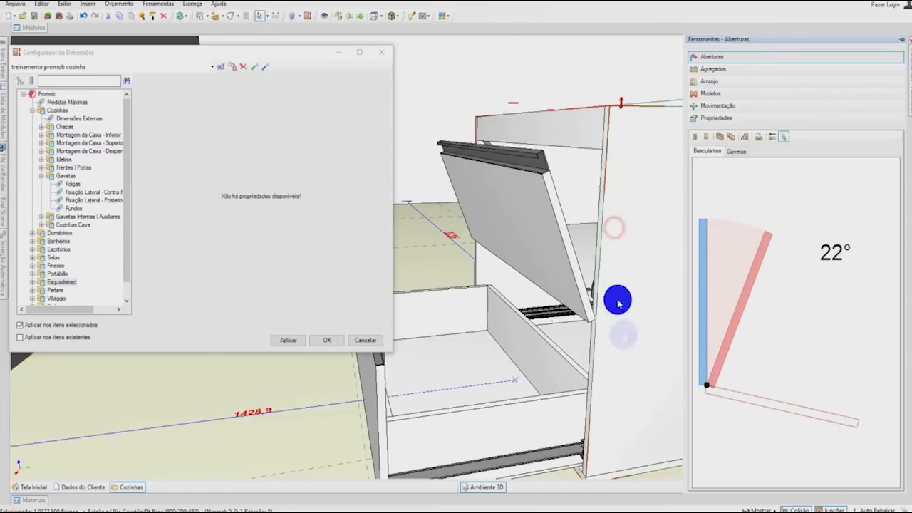
In the drawer clearances, set the Gavetão Folga Superior Contra-Frente to 35 and apply it to the selected cabinet
middle_click_drag(625, 383, 677, 309)
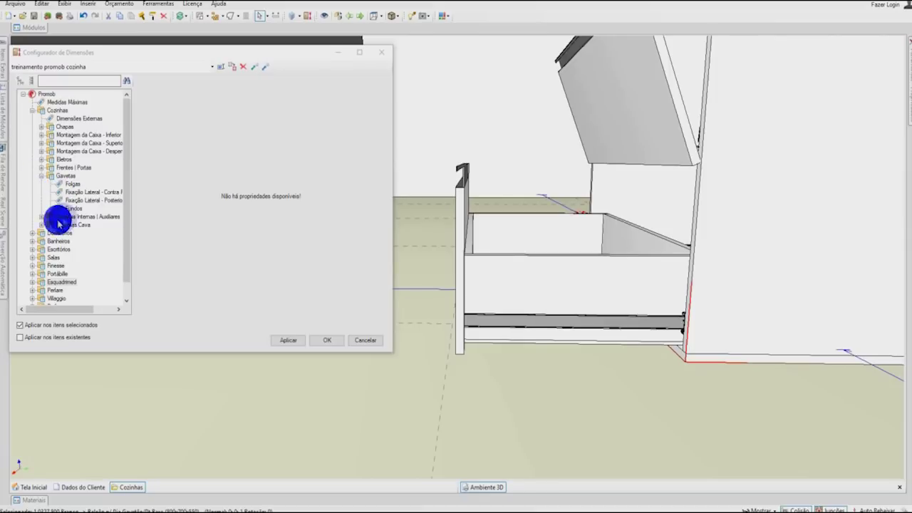
left_click(74, 186)
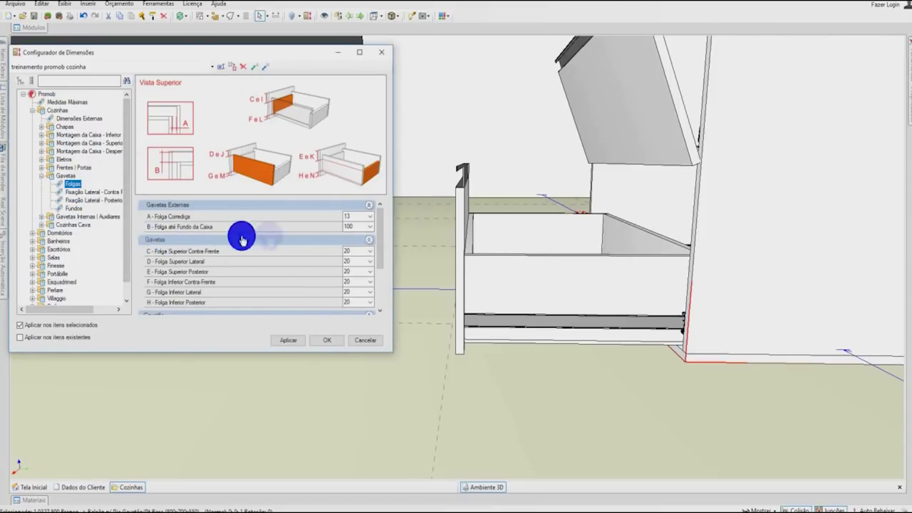
left_click_drag(382, 235, 377, 269)
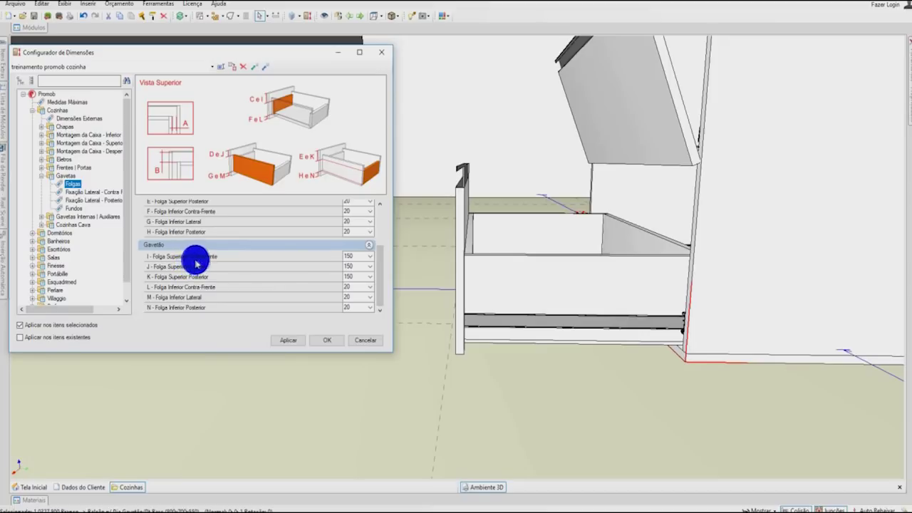
left_click(357, 258)
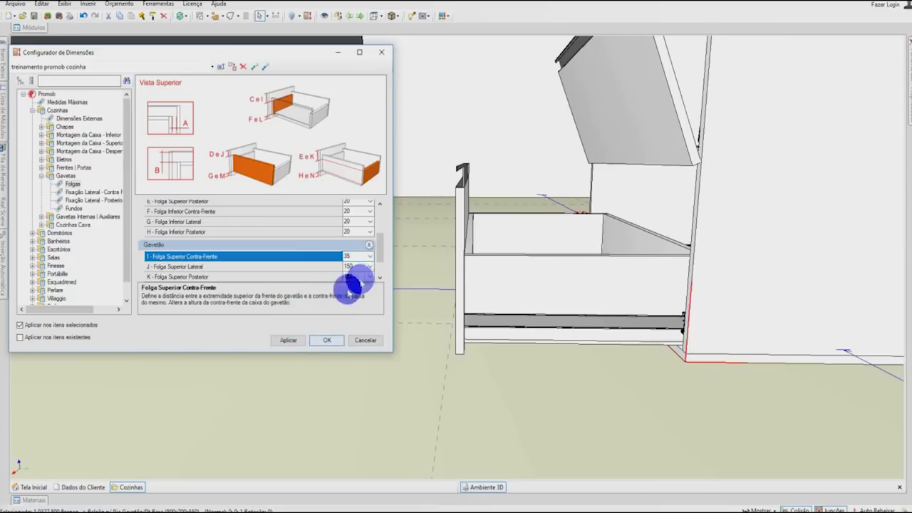
left_click(358, 267)
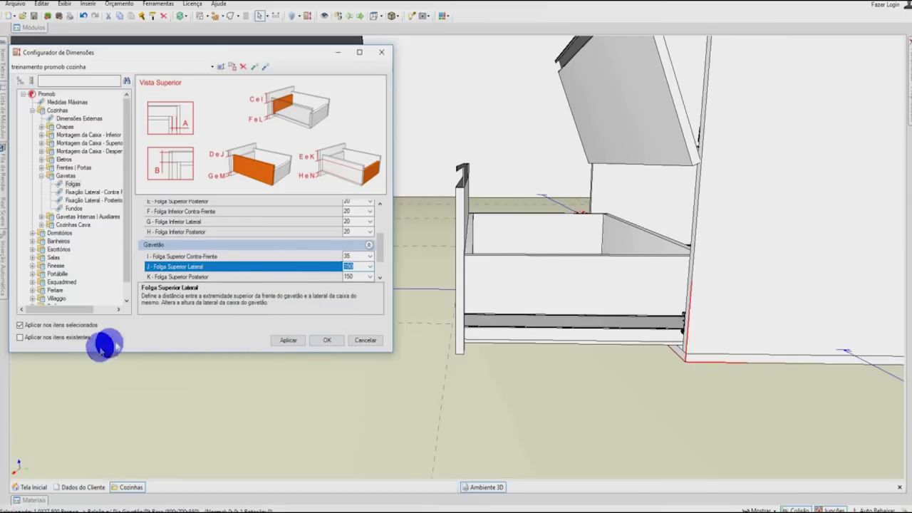
left_click(289, 341)
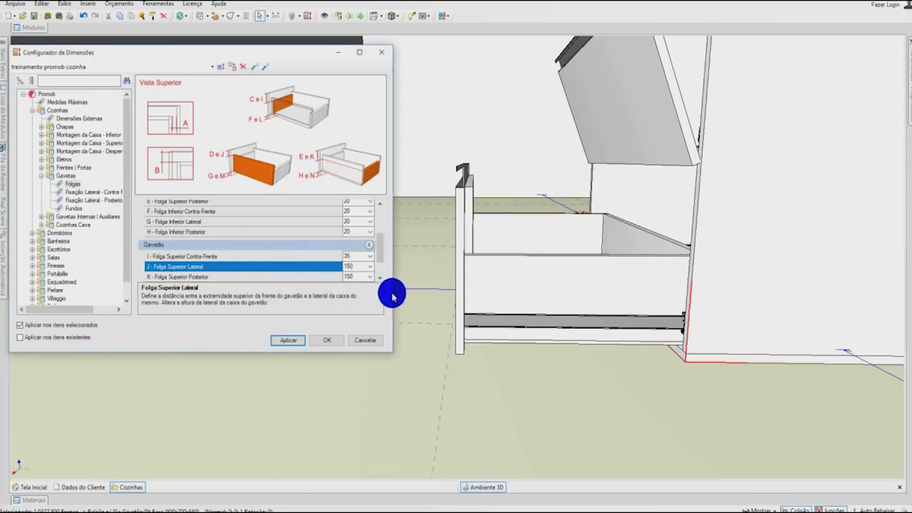
Set the Gavetão Folga Superior Lateral and Folga Superior Posterior to 35, applying each to the selected cabinet
left_click(355, 267)
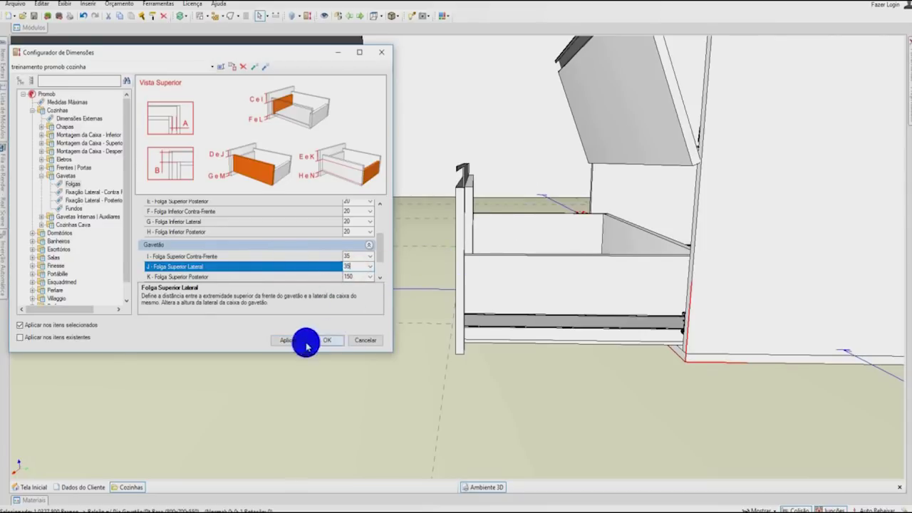
left_click(283, 341)
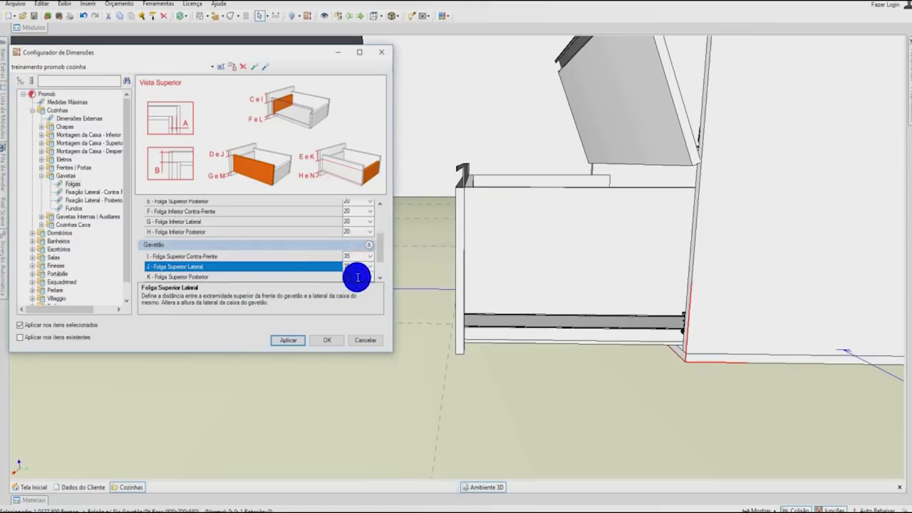
left_click(355, 277)
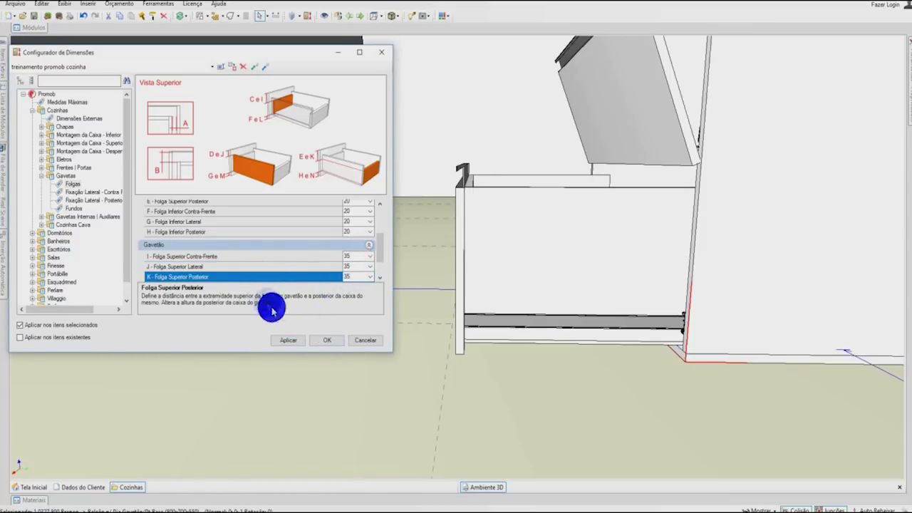
left_click(286, 343)
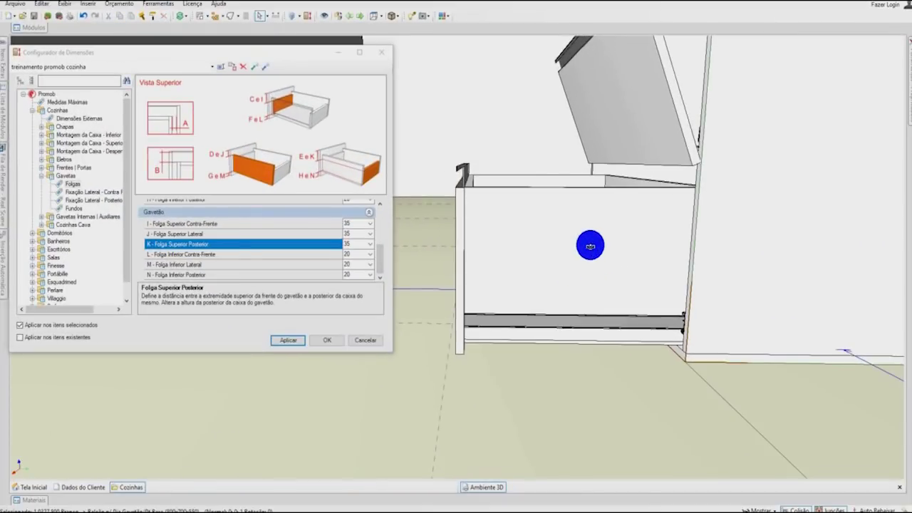
middle_click_drag(590, 246, 566, 262)
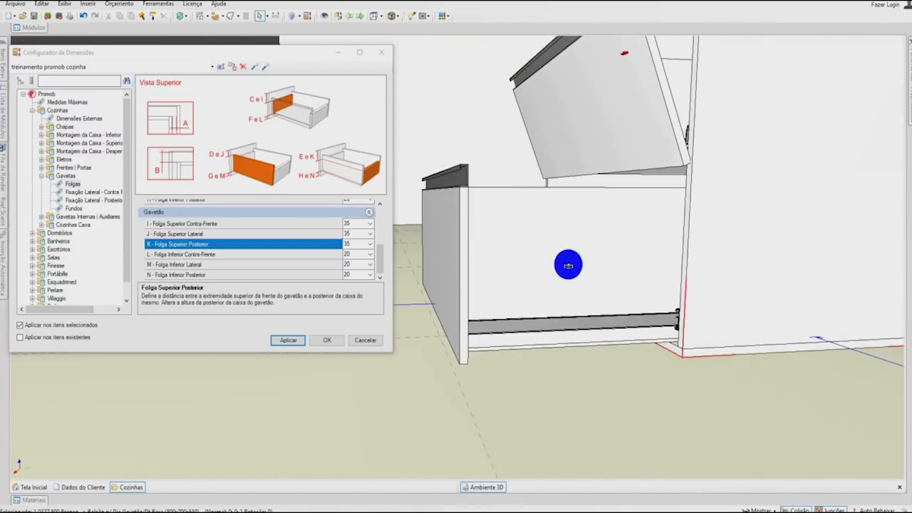
left_click(351, 255)
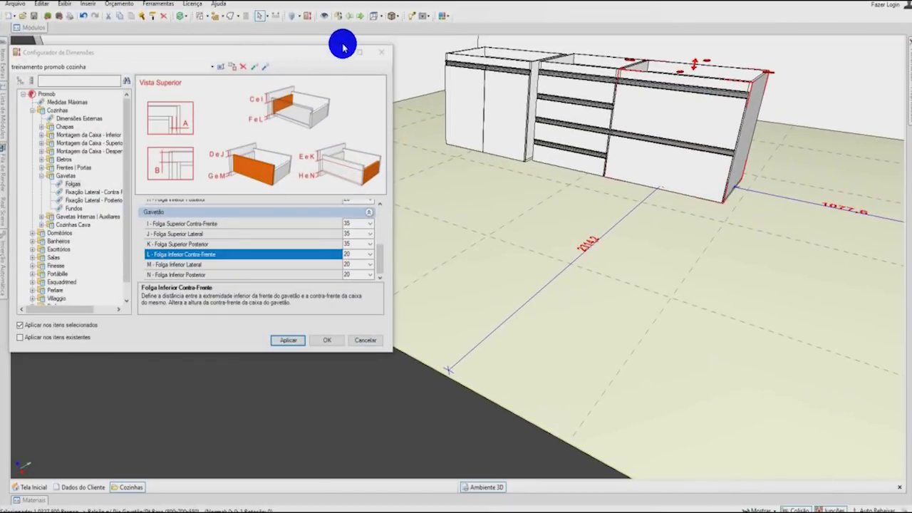
Minimize the dimension configurator and insert a 2Gav 800mm lower drawer cabinet next to the sink cabinet
left_click_drag(316, 58, 314, 121)
left_click(34, 28)
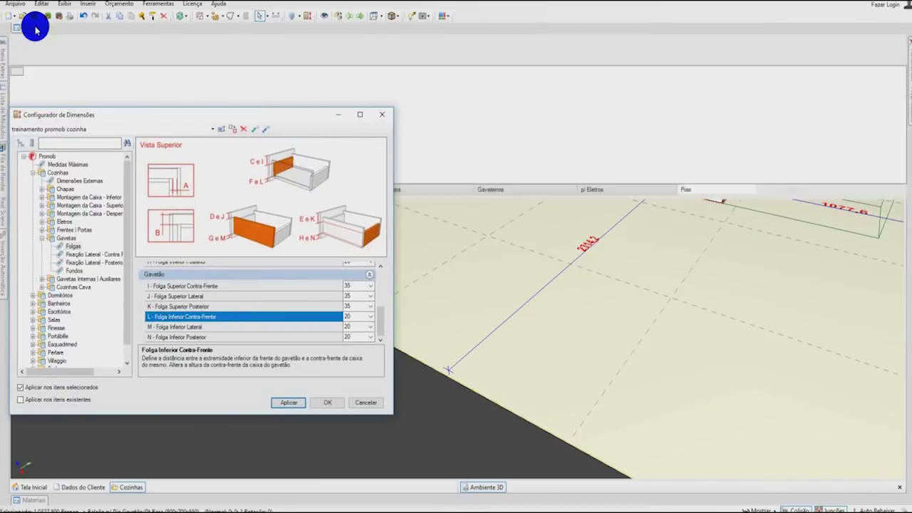
left_click(298, 128)
left_click(337, 116)
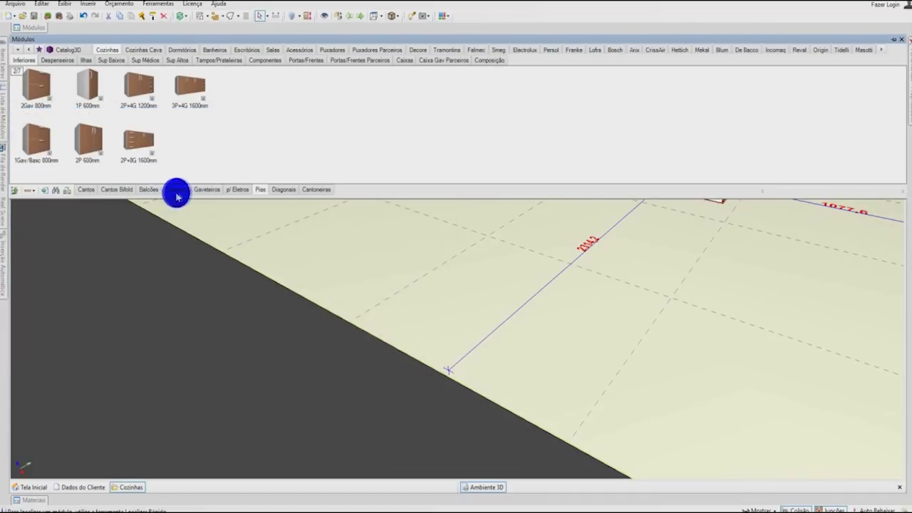
left_click(210, 190)
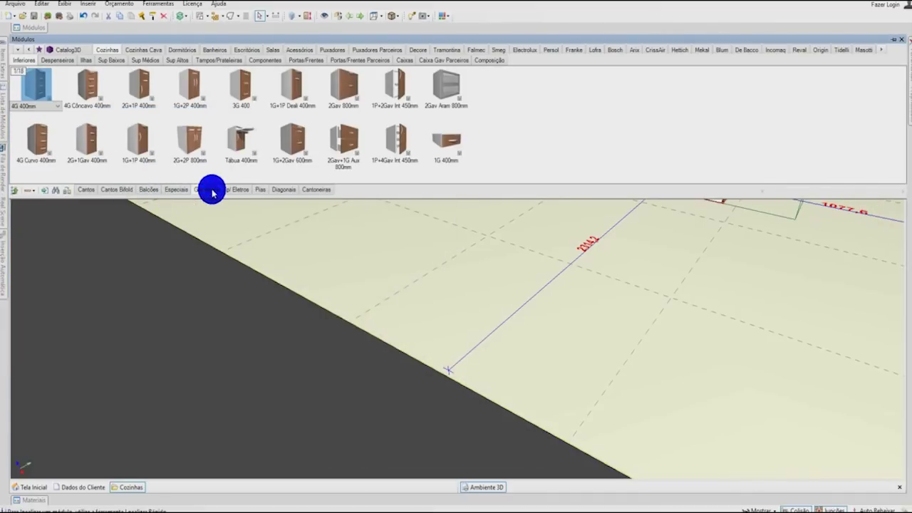
left_click_drag(344, 84, 698, 228)
left_click(699, 228)
Open both deep drawers of the new 800 mm cabinet by 400 and inspect their clearances from several angles
middle_click_drag(771, 198, 554, 185)
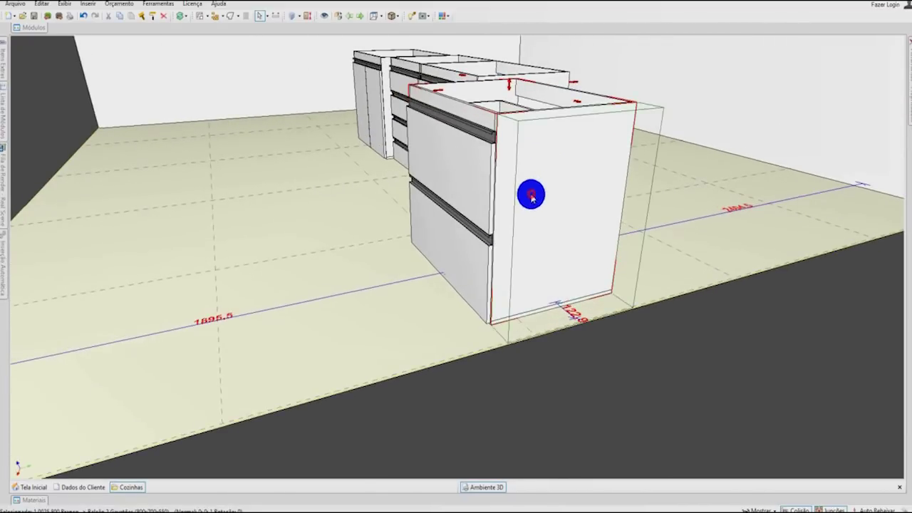
double_click(530, 200)
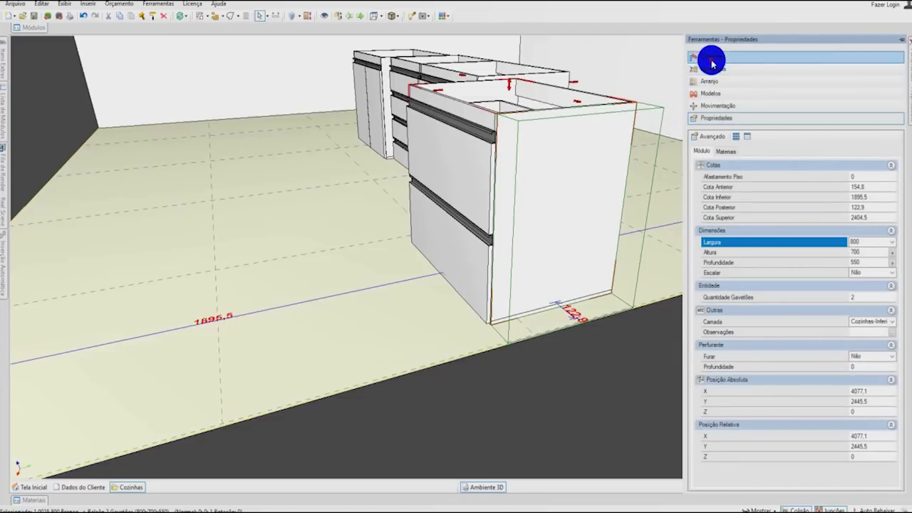
left_click(712, 62)
left_click_drag(751, 275, 745, 401)
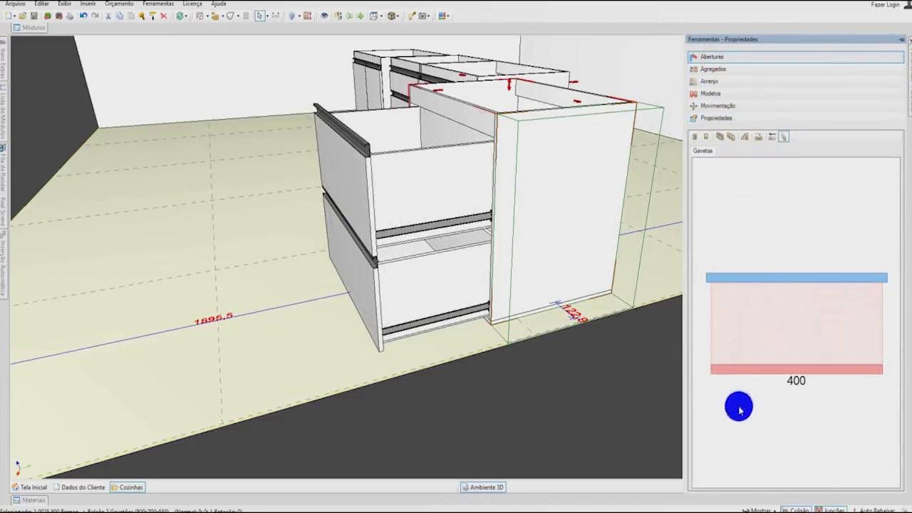
left_click(498, 207)
double_click(498, 206)
middle_click_drag(489, 218, 472, 202)
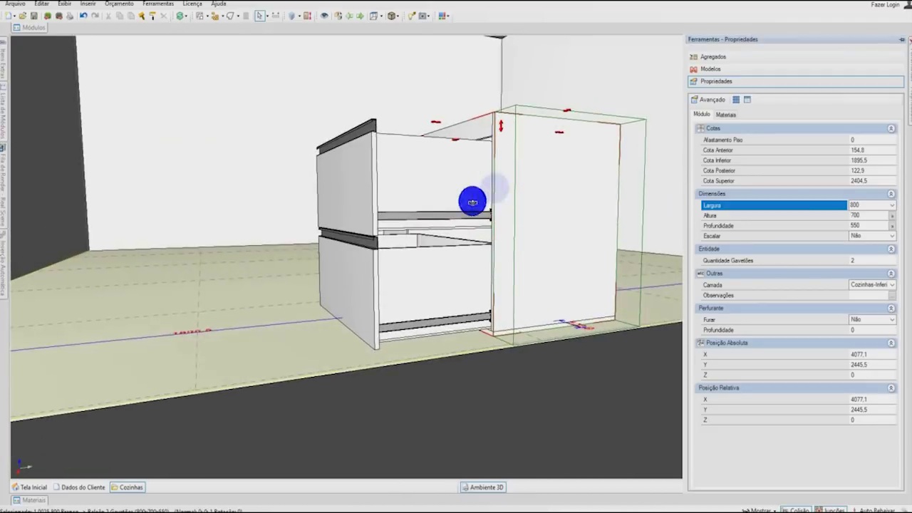
scroll(463, 199, "up", 3)
middle_click_drag(443, 156, 444, 185)
scroll(554, 160, "down", 2)
mouse_move(527, 145)
middle_mouse_down()
mouse_move(586, 179)
mouse_move(490, 136)
mouse_move(461, 158)
mouse_move(560, 156)
mouse_move(524, 159)
middle_mouse_up()
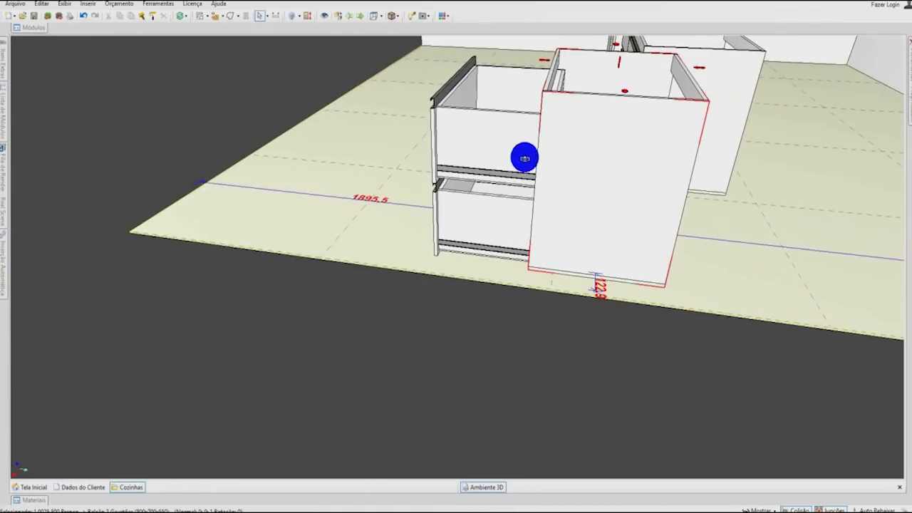
Close all the open deep drawers of the 800 mm cabinet
double_click(627, 109)
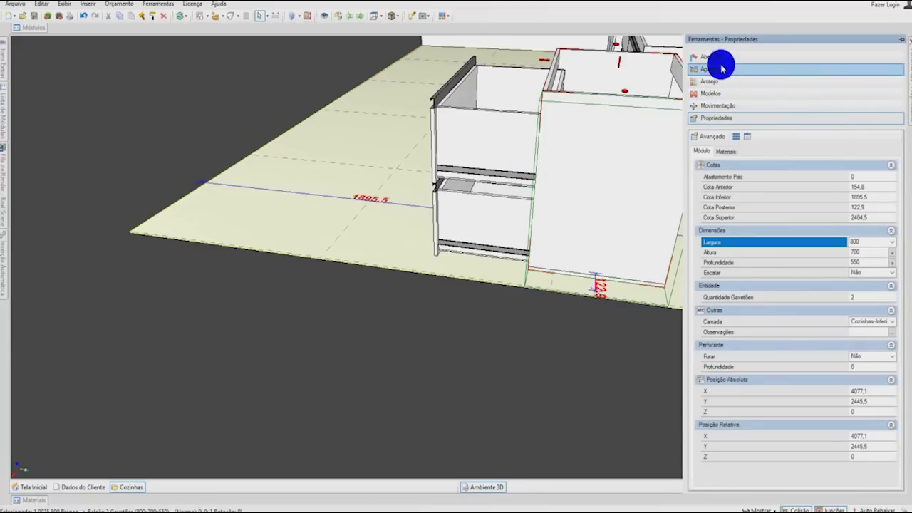
left_click(721, 60)
left_click(705, 138)
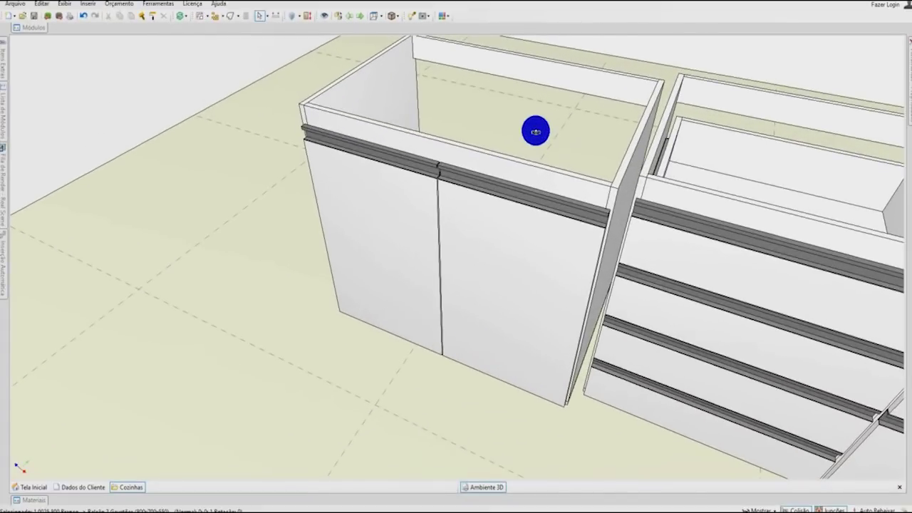
Duplicate the front top rail of the two-door cabinet and reposition the copy behind it at X 0, Y 15, Z 0
right_click_drag(536, 131, 452, 134)
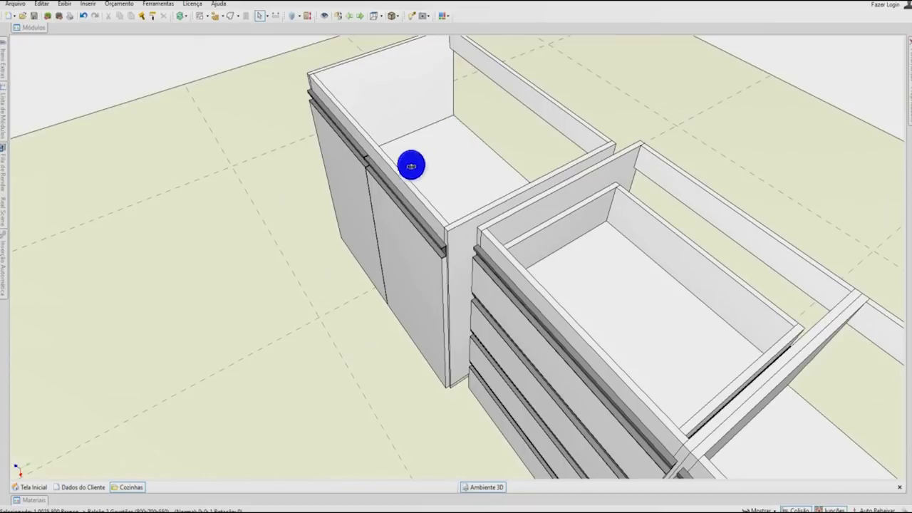
right_click_drag(438, 175, 409, 161)
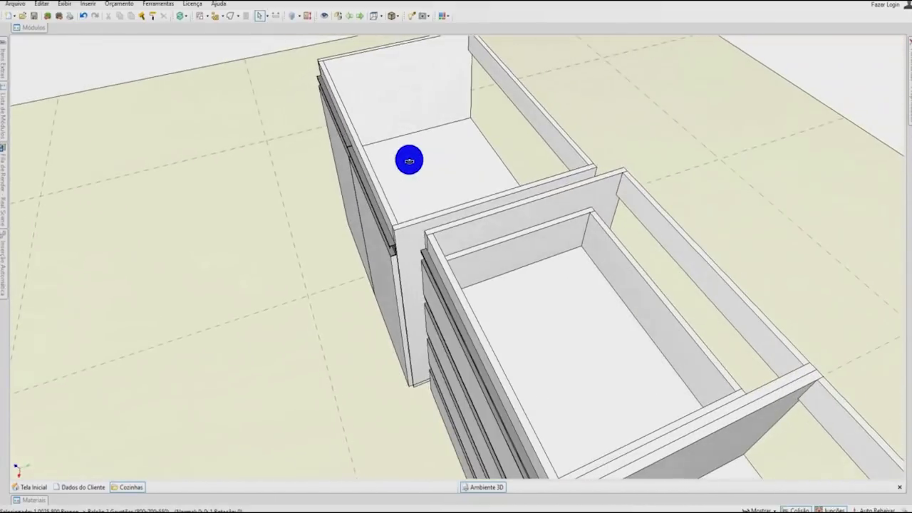
left_click(365, 158)
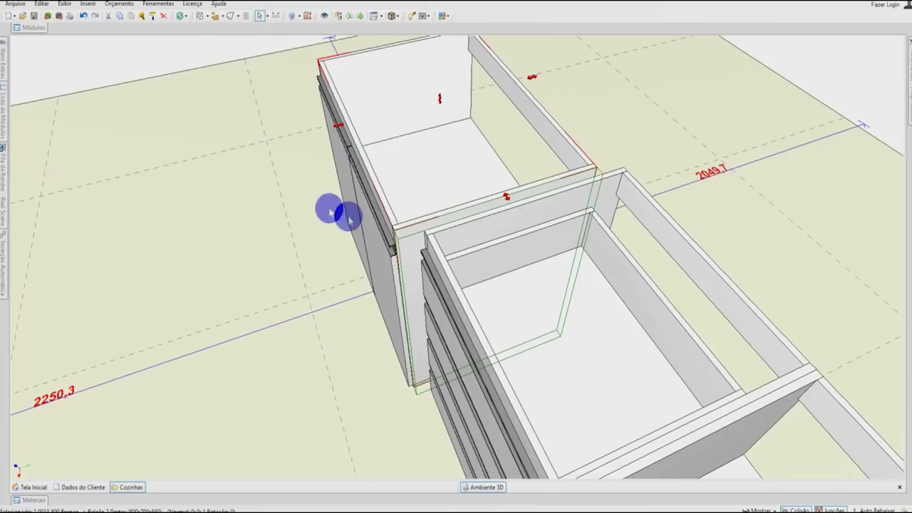
left_click(382, 203)
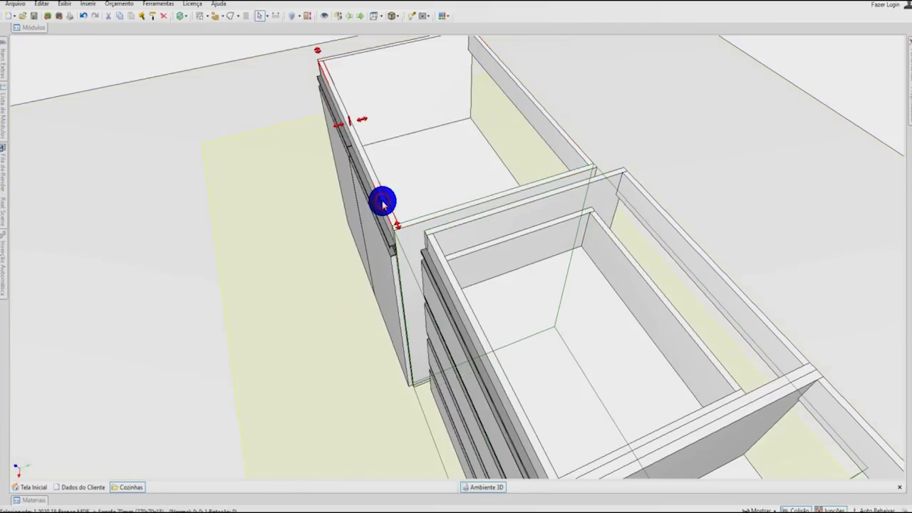
right_click(383, 203)
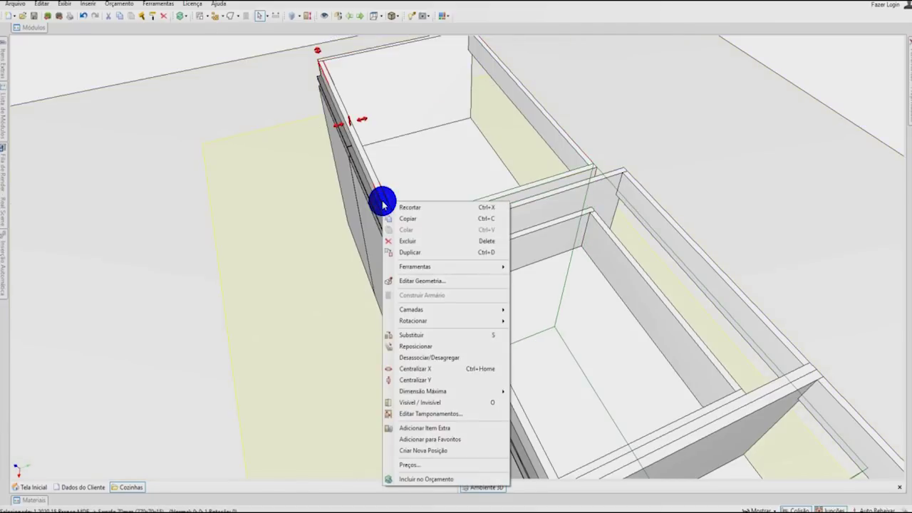
left_click(417, 253)
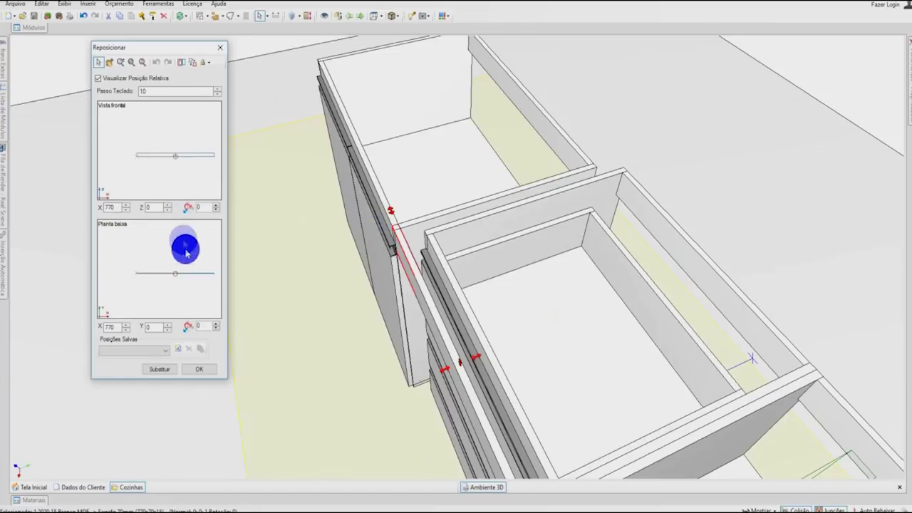
left_click_drag(191, 161, 150, 159)
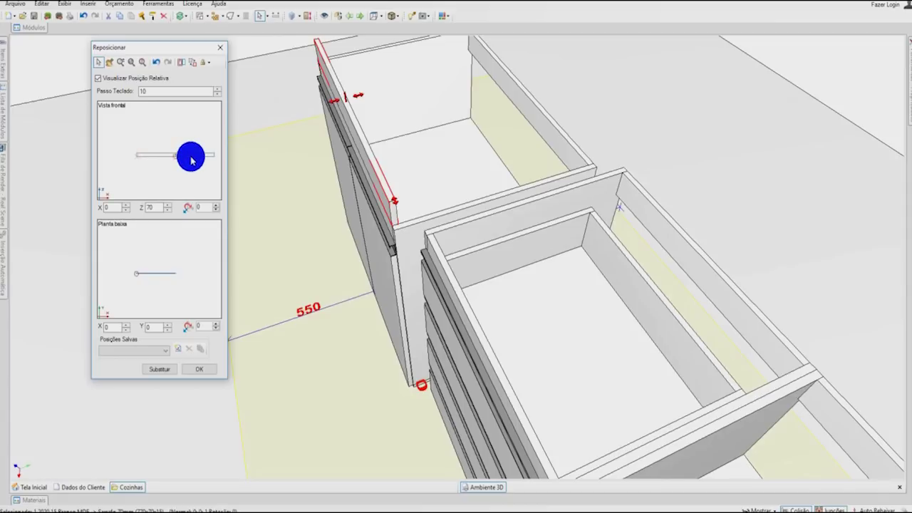
left_click_drag(191, 161, 191, 161)
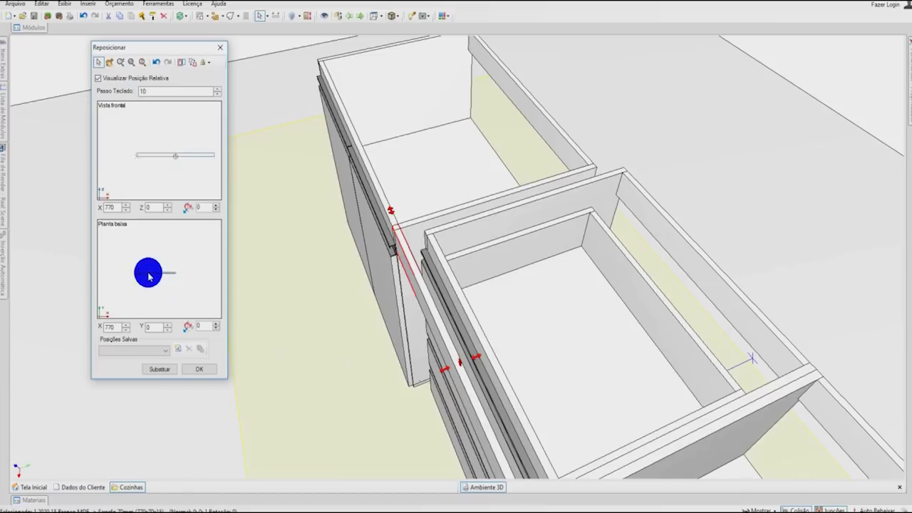
left_click_drag(149, 276, 149, 277)
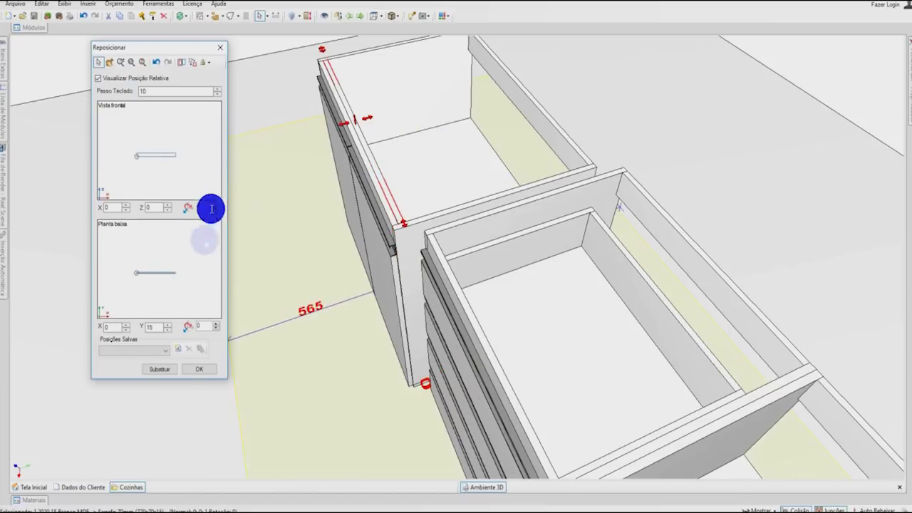
left_click(188, 369)
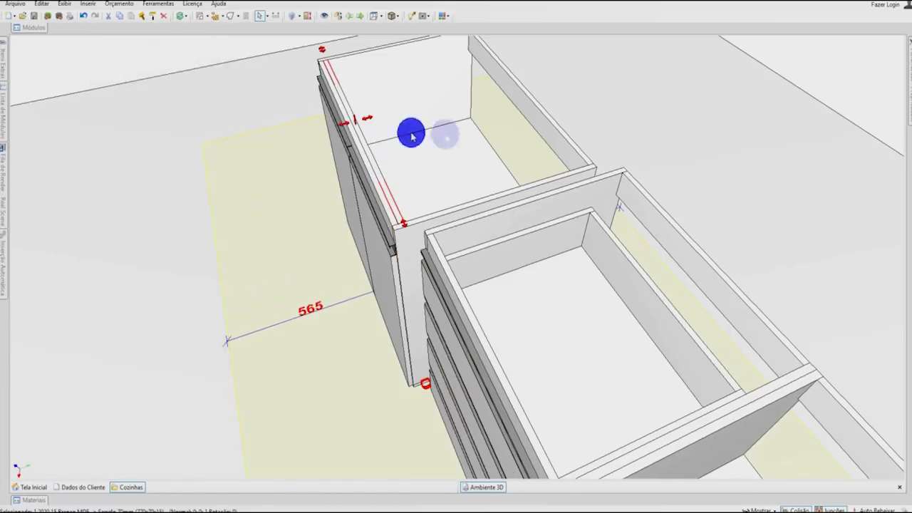
Duplicate the rear top rail of the two-door cabinet and reposition the copy at X 0, Y 0, Z 15
left_click(536, 117)
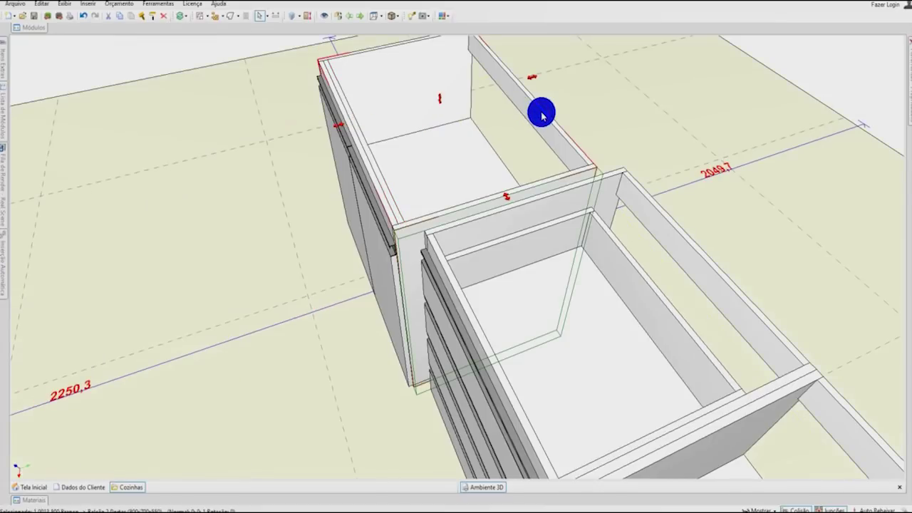
right_click(541, 113)
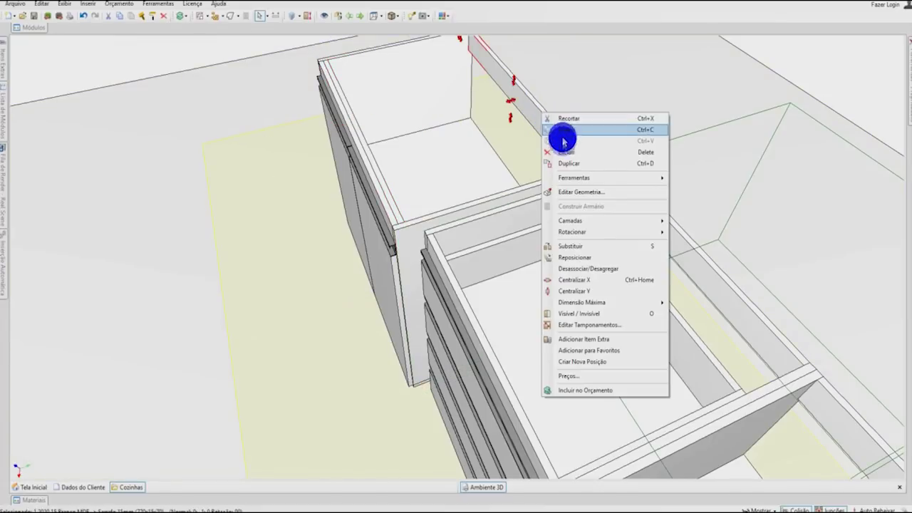
left_click(570, 164)
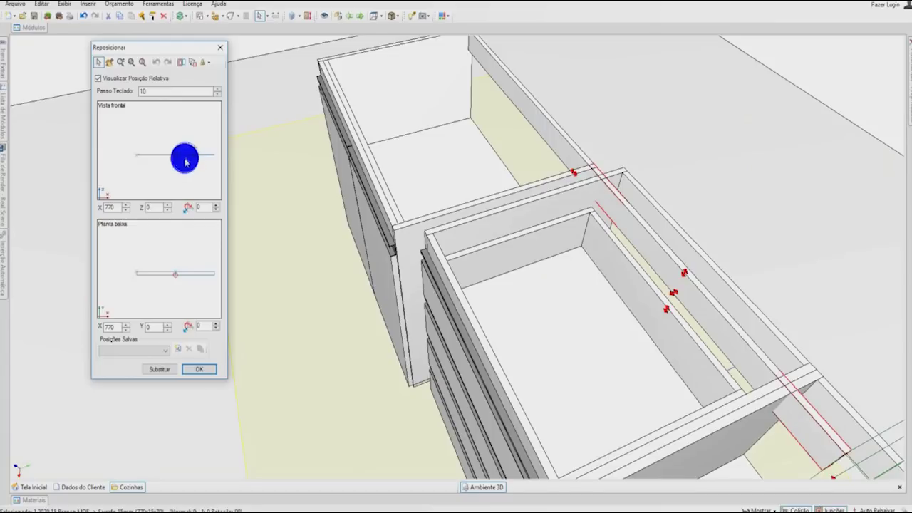
left_click_drag(182, 151, 147, 153)
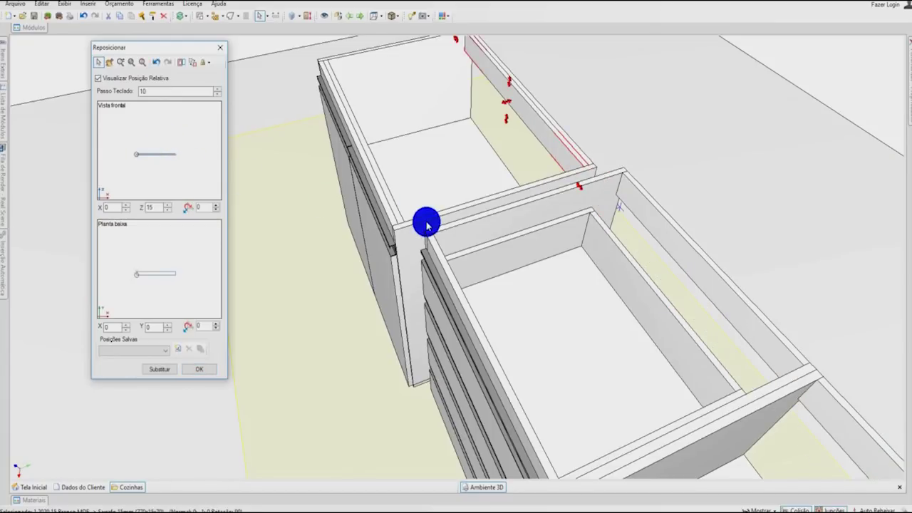
left_click(204, 367)
left_click(380, 197)
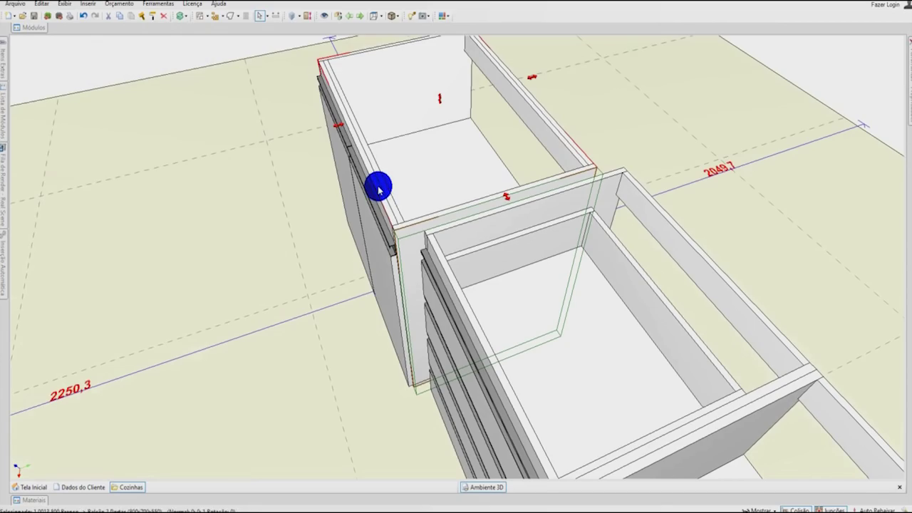
Line up the two-door, four-drawer, sink and deep-drawer cabinets side by side along the back wall, starting at the room corner
mouse_move(380, 184)
middle_mouse_down()
mouse_move(508, 142)
mouse_move(386, 200)
mouse_move(451, 150)
mouse_move(416, 201)
mouse_move(470, 149)
mouse_move(577, 186)
mouse_move(489, 230)
mouse_move(382, 148)
mouse_move(347, 144)
middle_mouse_up()
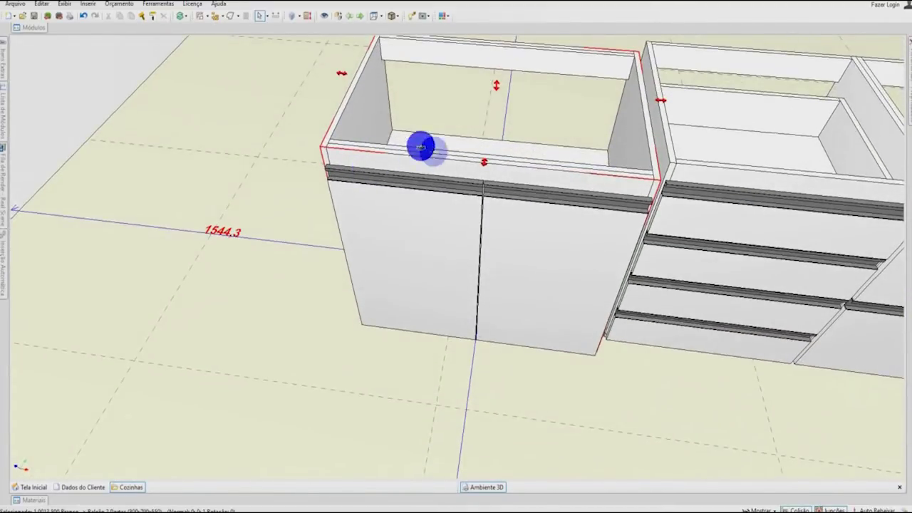
middle_click_drag(466, 230, 243, 160)
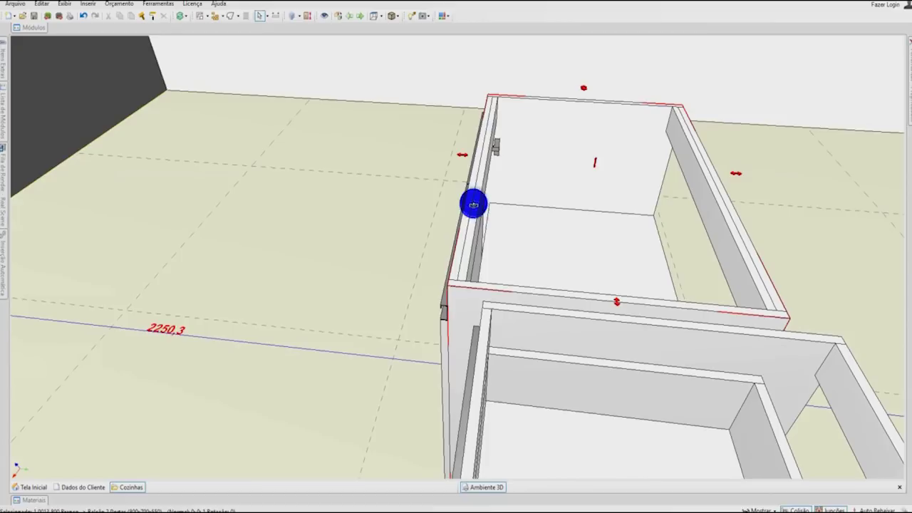
middle_click_drag(462, 211, 418, 163)
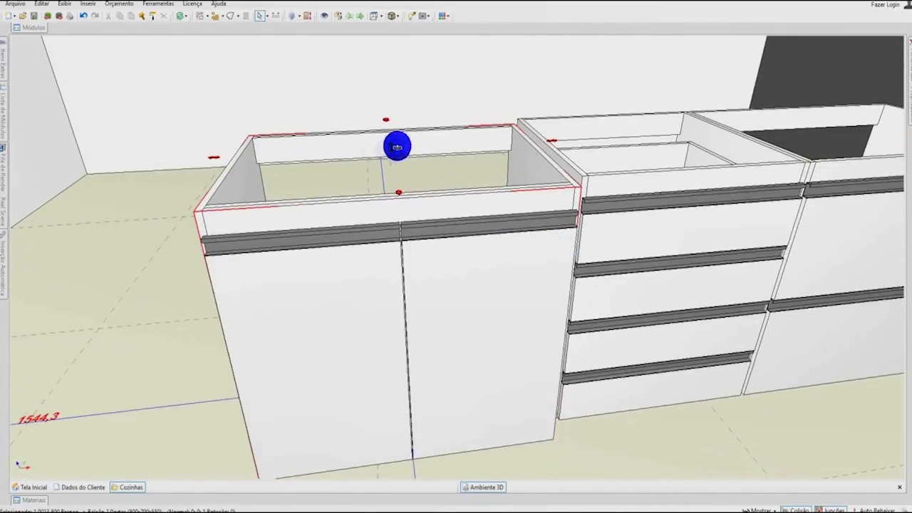
middle_click_drag(365, 299, 363, 216)
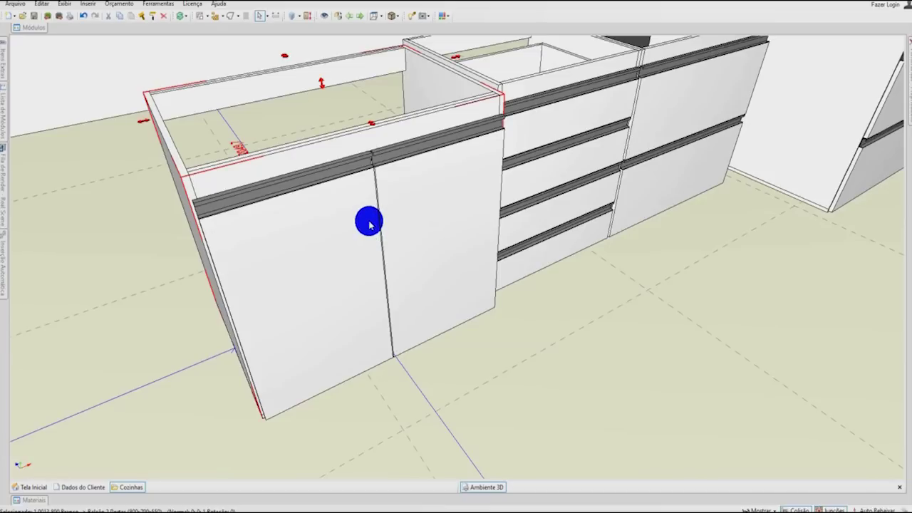
left_click_drag(369, 225, 106, 212)
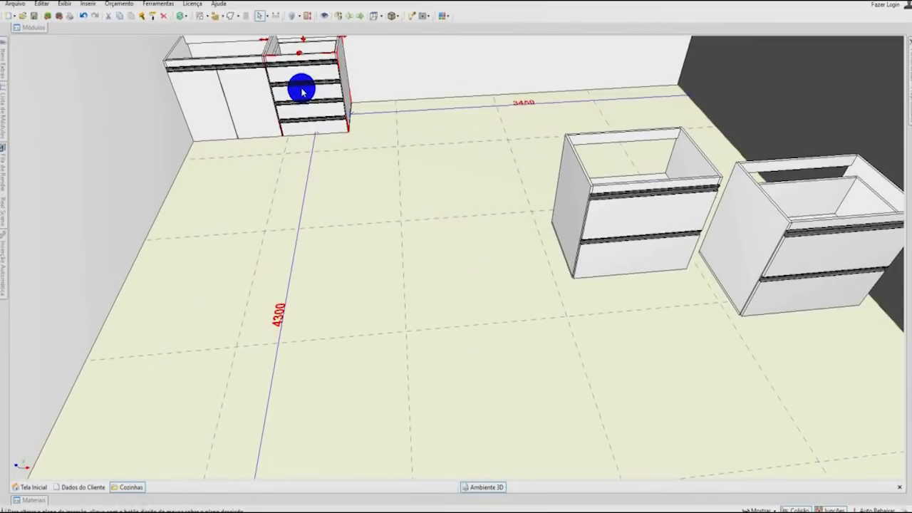
left_click_drag(607, 212, 377, 73)
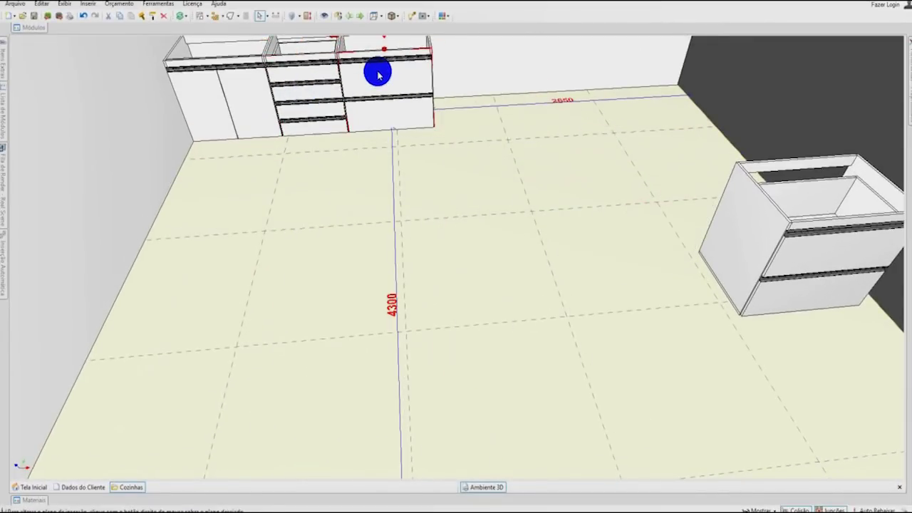
left_click_drag(835, 244, 533, 158)
right_click_drag(513, 321, 506, 273)
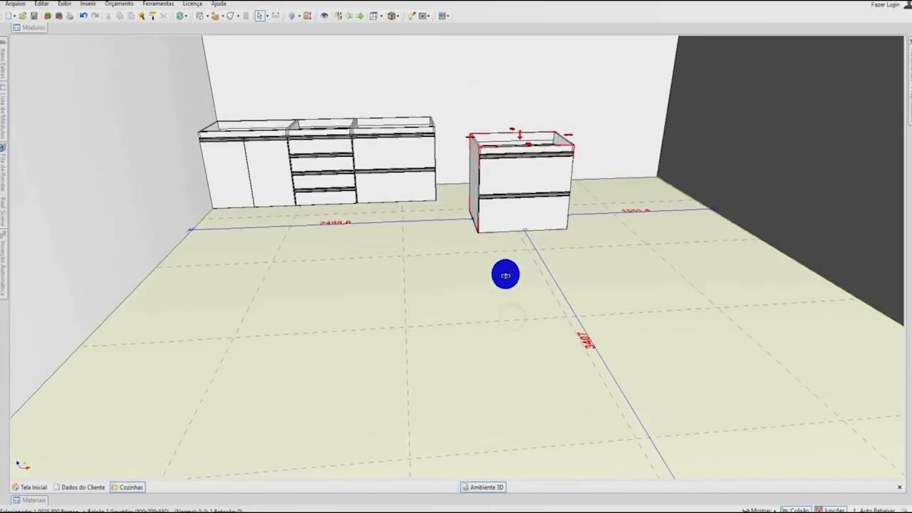
scroll(509, 242, "up", 4)
middle_click_drag(488, 197, 473, 277)
left_click_drag(474, 270, 410, 167)
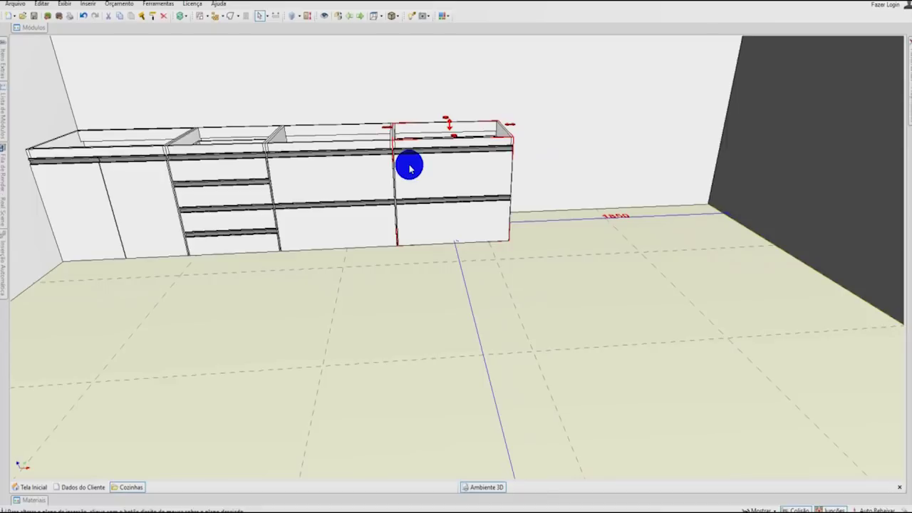
right_click_drag(426, 203, 515, 232)
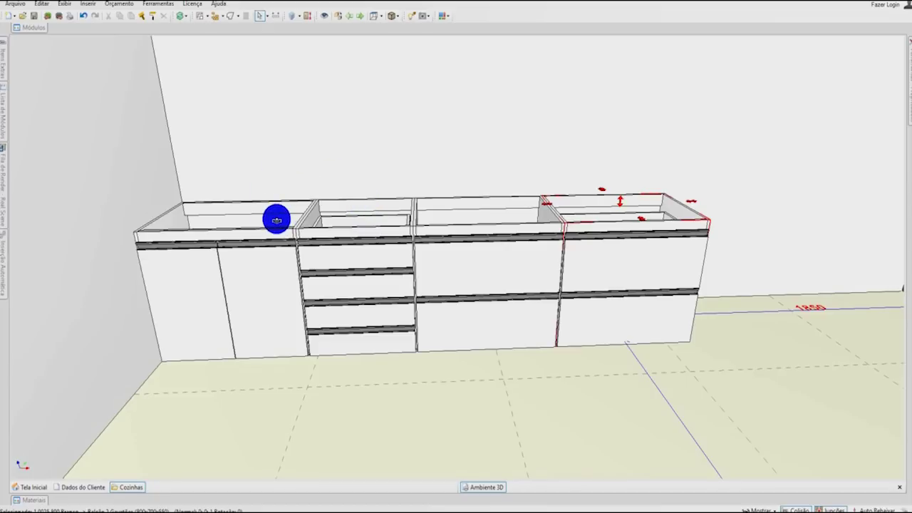
middle_click_drag(277, 219, 452, 262)
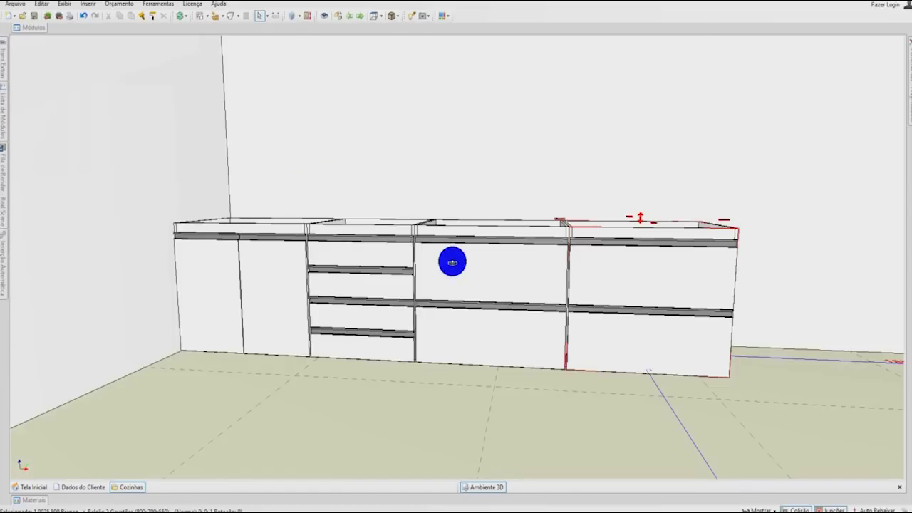
middle_click_drag(456, 253, 487, 238)
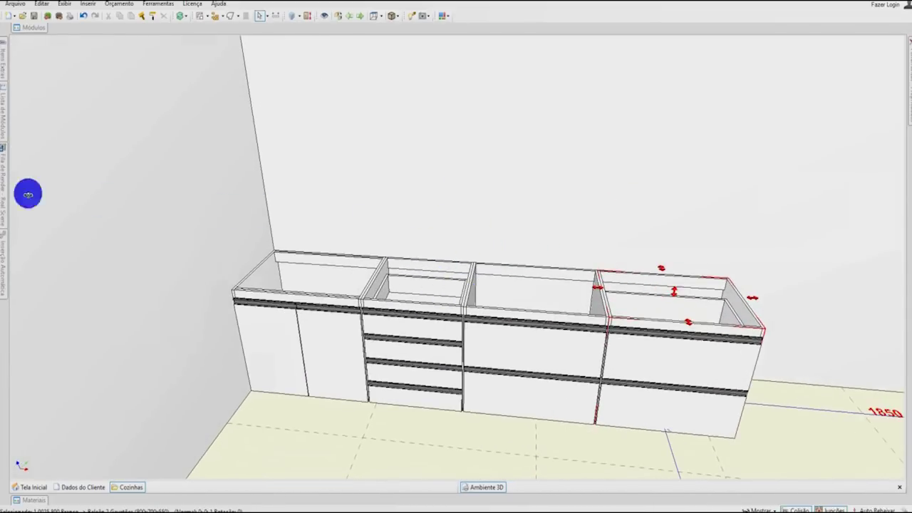
left_click(4, 173)
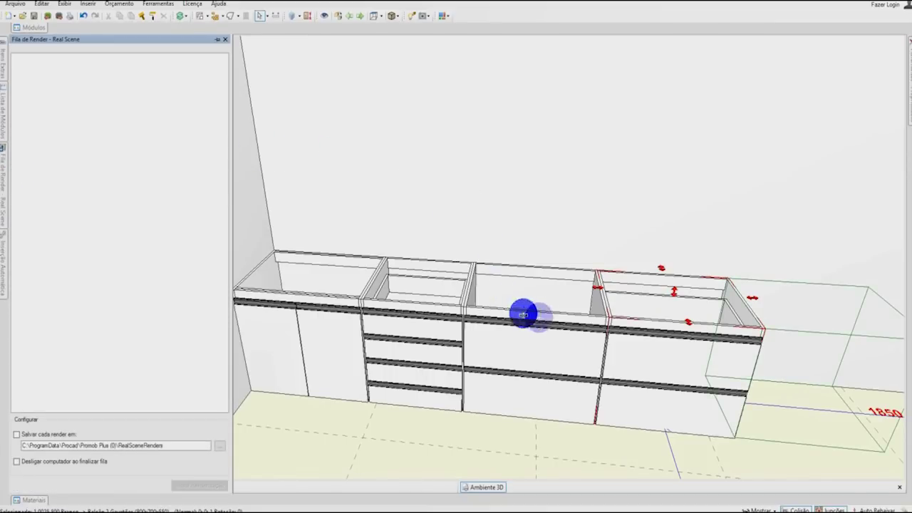
left_click(552, 354)
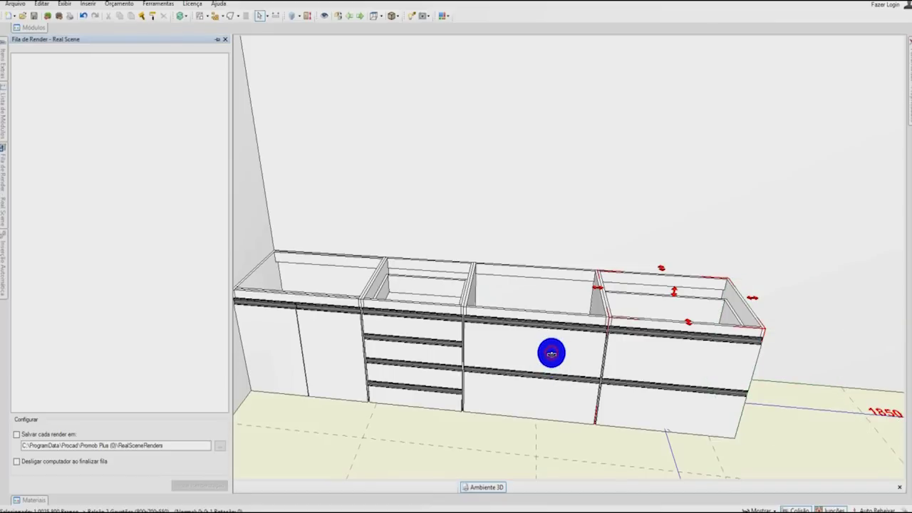
middle_click_drag(557, 360, 364, 265)
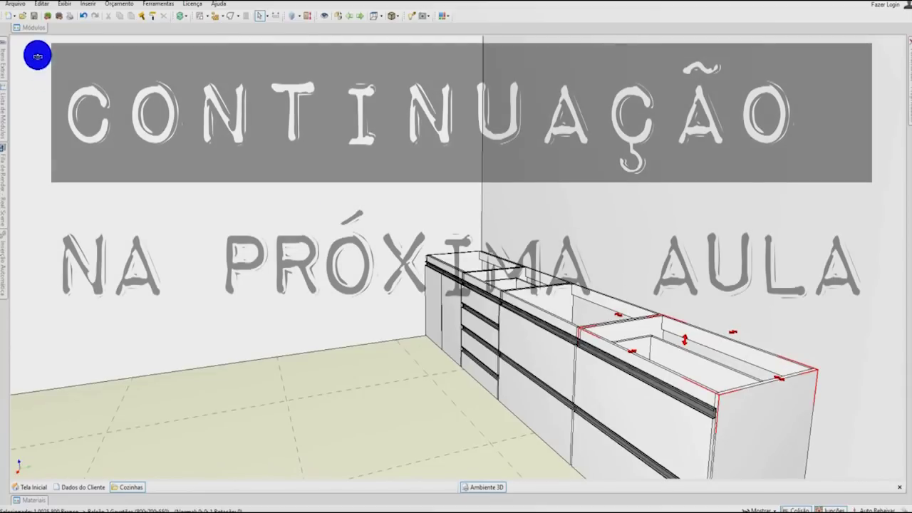
Open the kitchen module library
left_click(41, 30)
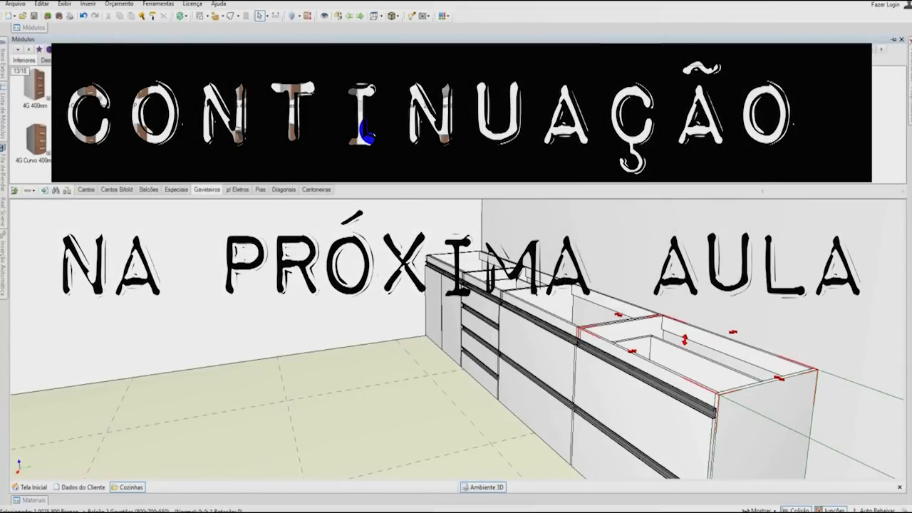